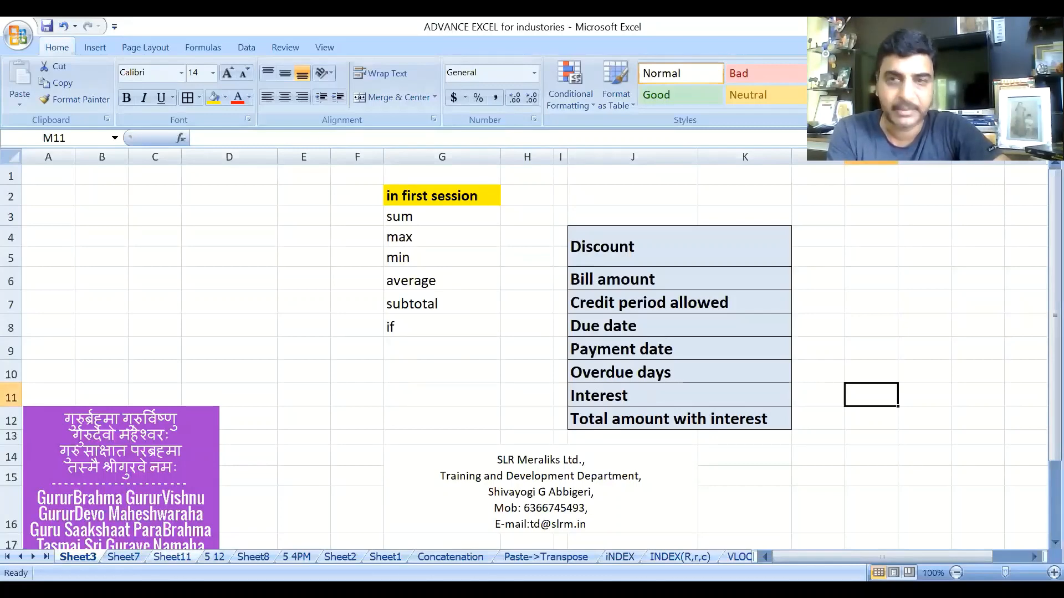
Look through the steel bar sales list on sheet 5 12, and open the billing table on Sheet8.
{"action": "left_click", "coordinate": [172, 557]}
{"action": "left_click", "coordinate": [215, 557]}
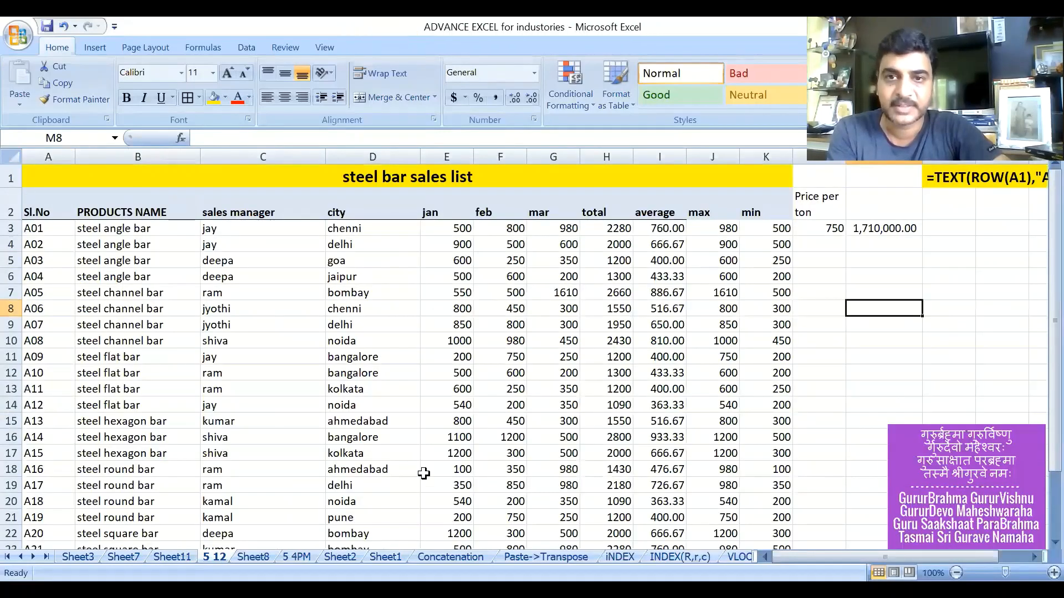
{"action": "left_click", "coordinate": [828, 340]}
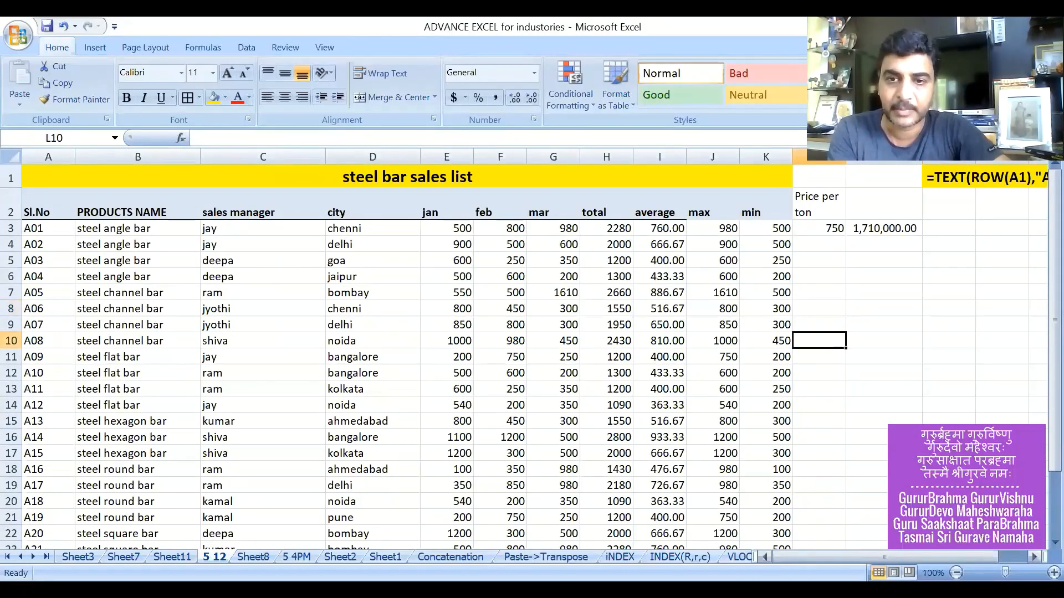
{"action": "mouse_move", "coordinate": [820, 557]}
{"action": "left_mouse_down"}
{"action": "mouse_move", "coordinate": [856, 556]}
{"action": "mouse_move", "coordinate": [815, 557]}
{"action": "left_mouse_up"}
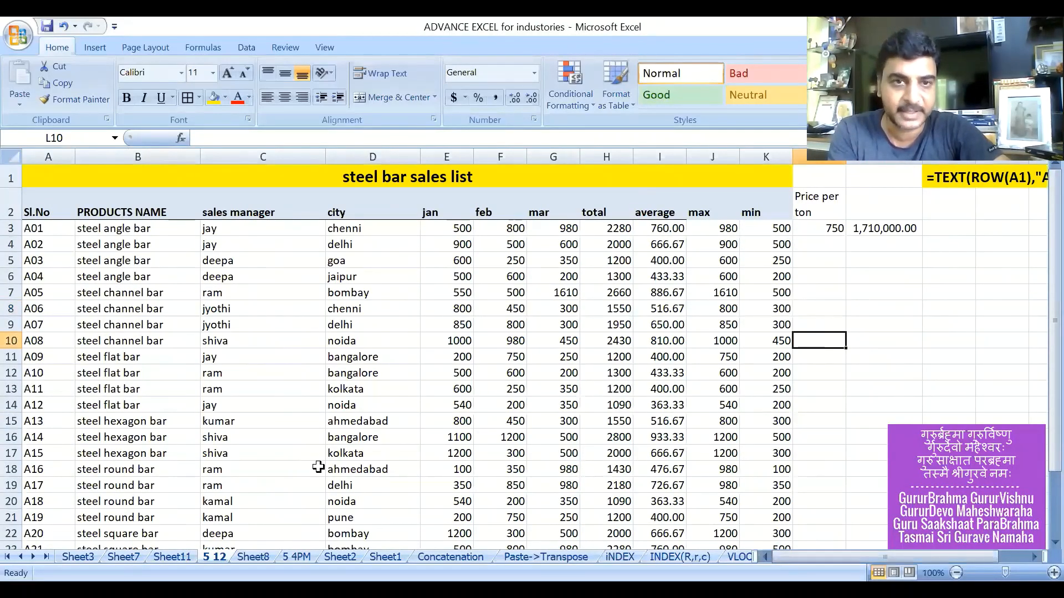
{"action": "left_click", "coordinate": [253, 556]}
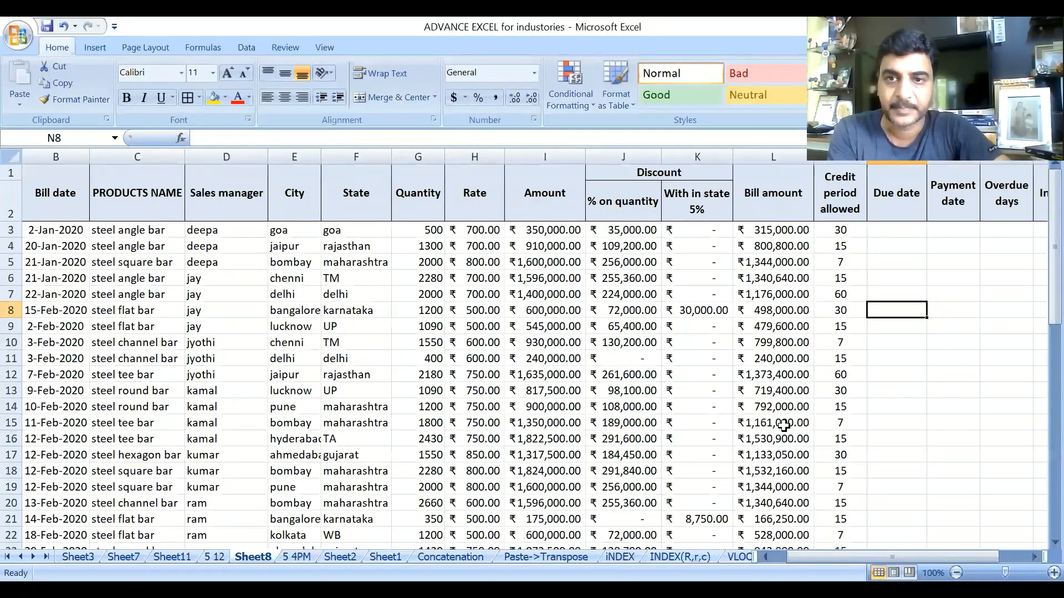
Review the billing table's columns from serial number and bill date through quantity, rate and amount, using the first record.
{"action": "left_click", "coordinate": [677, 342]}
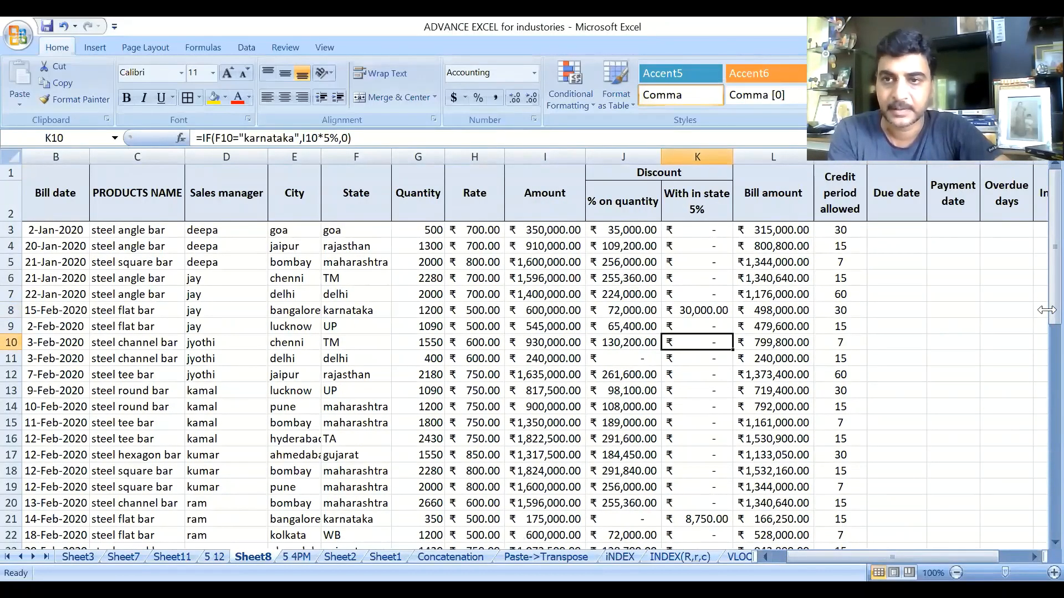
{"action": "left_click", "coordinate": [369, 250]}
{"action": "left_click", "coordinate": [51, 202]}
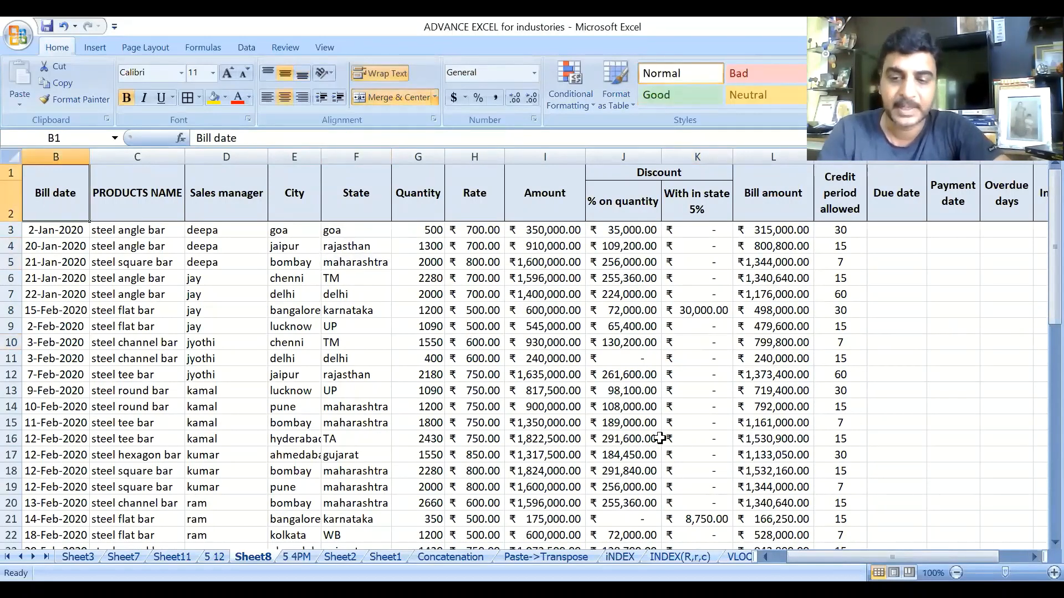
{"action": "key", "text": "Left"}
{"action": "key", "text": "Right"}
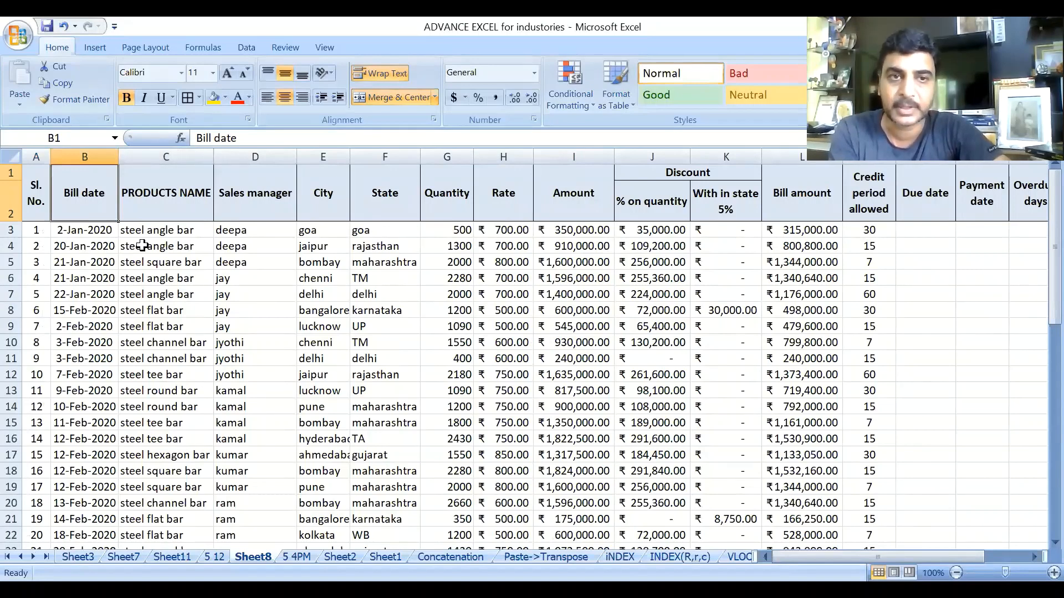
{"action": "left_click", "coordinate": [203, 233]}
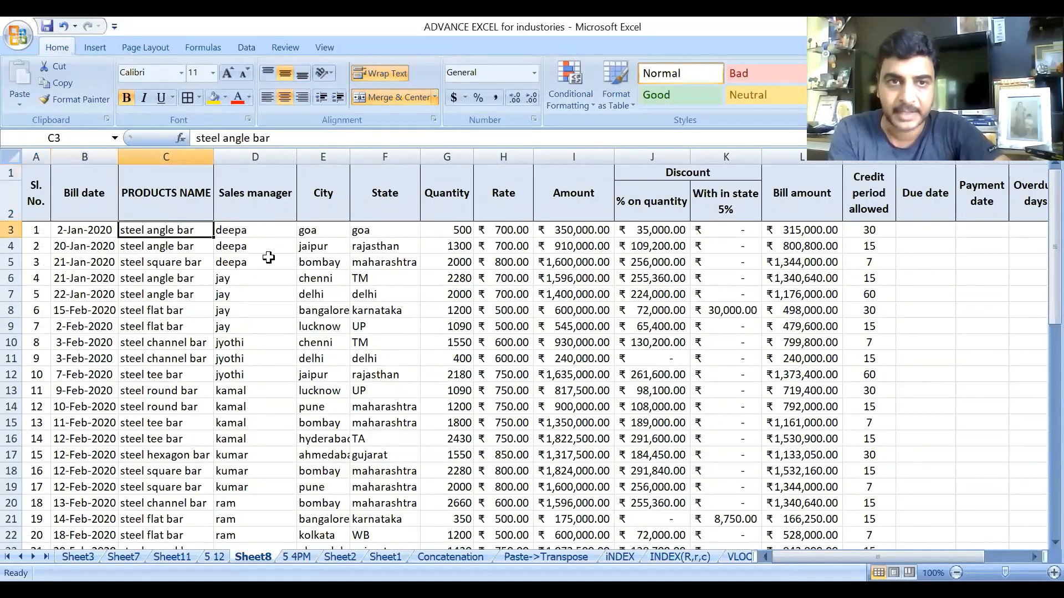
{"action": "left_click", "coordinate": [268, 230]}
{"action": "left_click", "coordinate": [321, 234]}
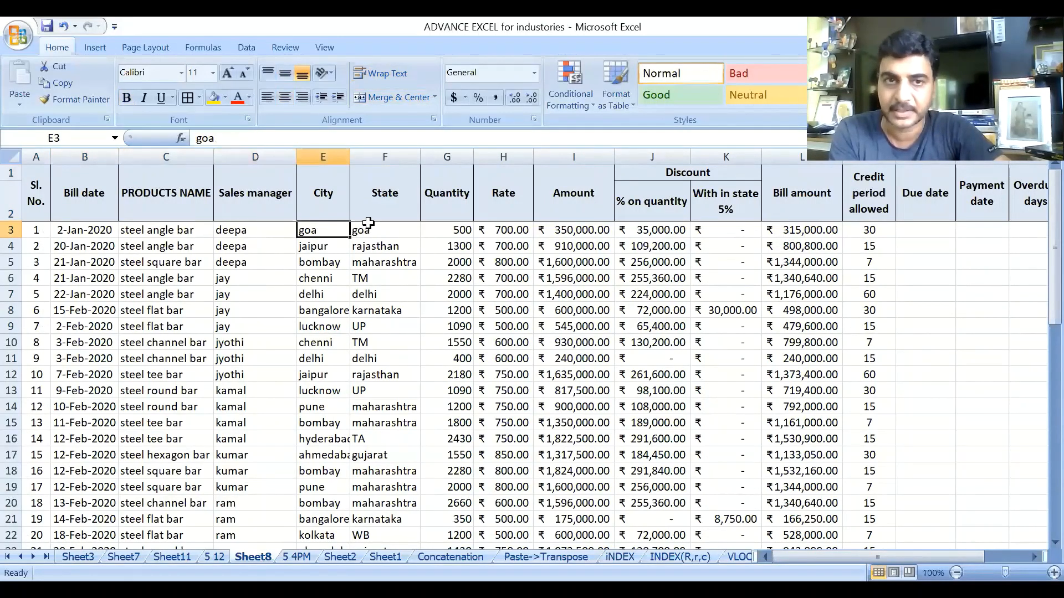
{"action": "left_click", "coordinate": [367, 228]}
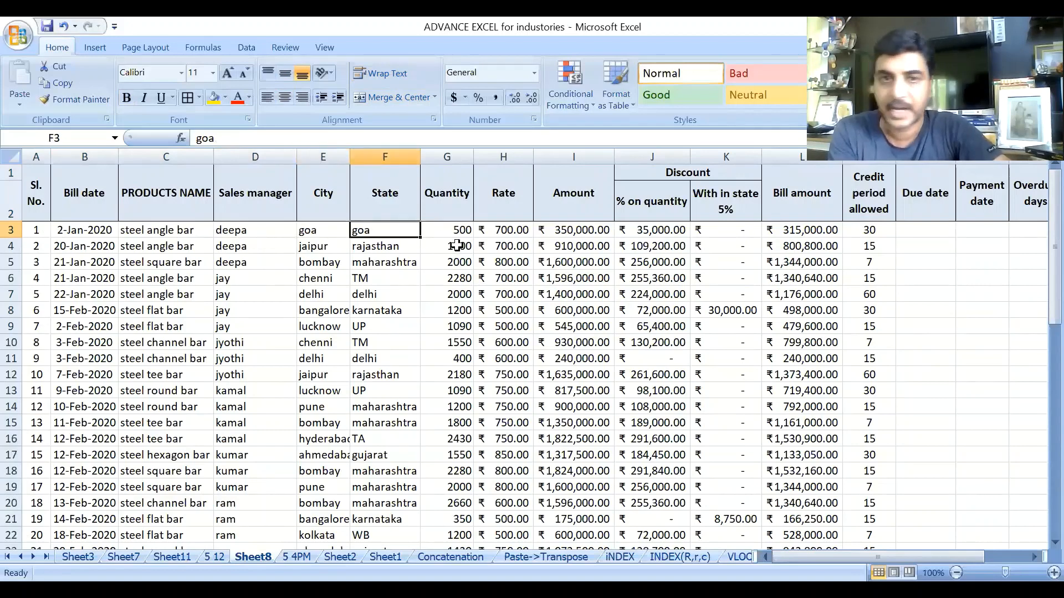
{"action": "left_click", "coordinate": [458, 231]}
{"action": "left_click", "coordinate": [476, 231]}
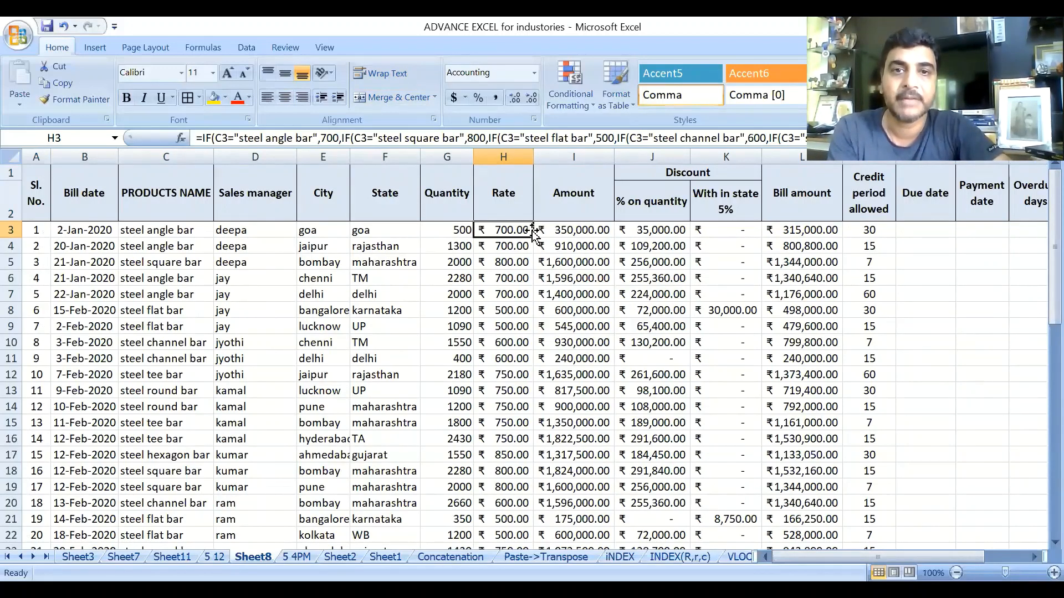
{"action": "left_click", "coordinate": [570, 230]}
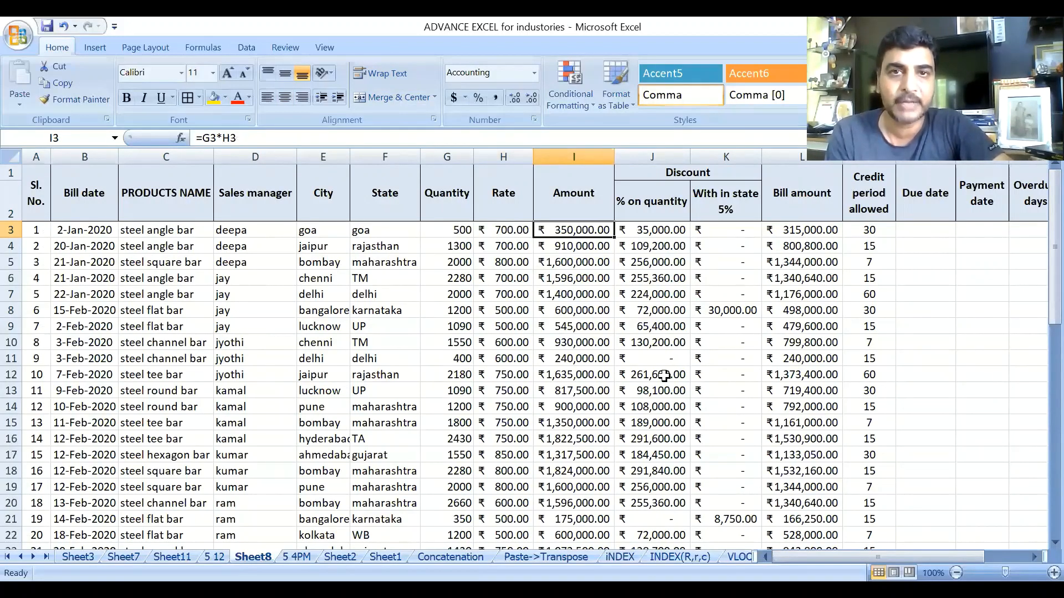
Examine the first record's formulas for the quantity discount, the in-state 5% discount and the bill amount.
{"action": "left_click", "coordinate": [651, 230]}
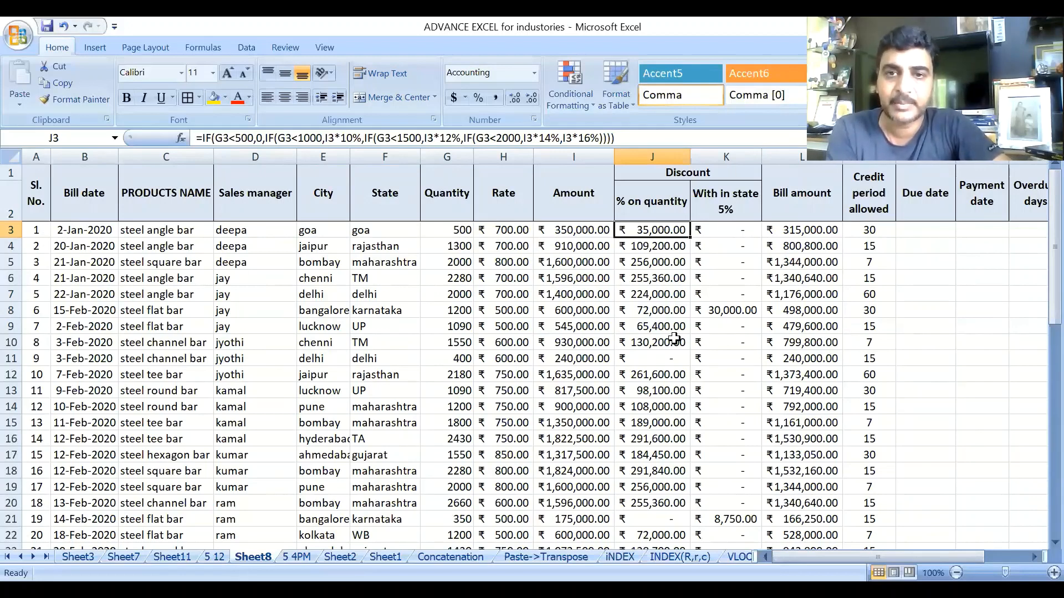
{"action": "key", "text": "Right"}
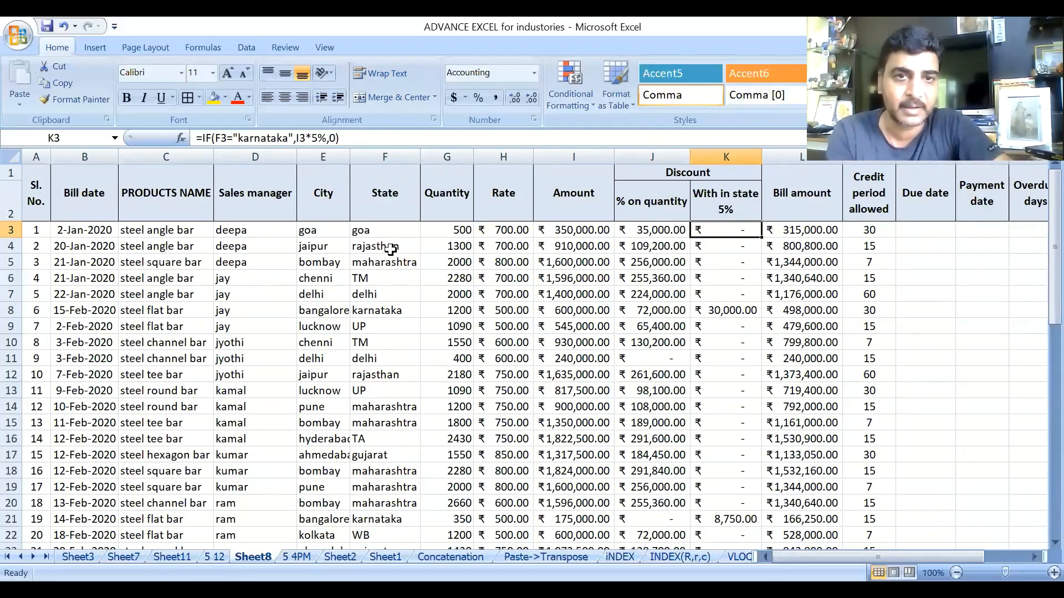
{"action": "left_click", "coordinate": [383, 230]}
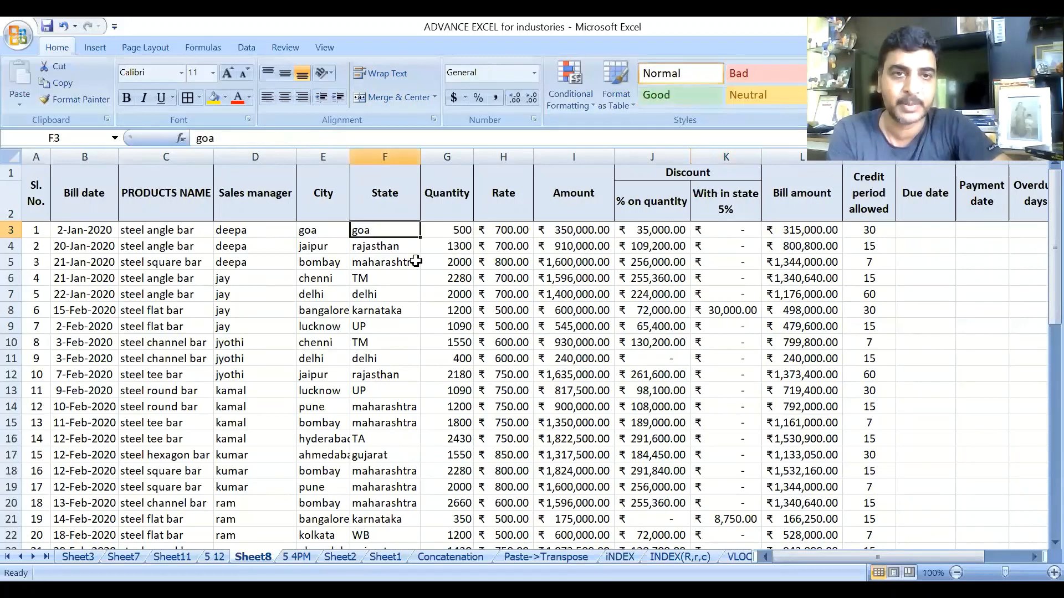
{"action": "left_click", "coordinate": [734, 229]}
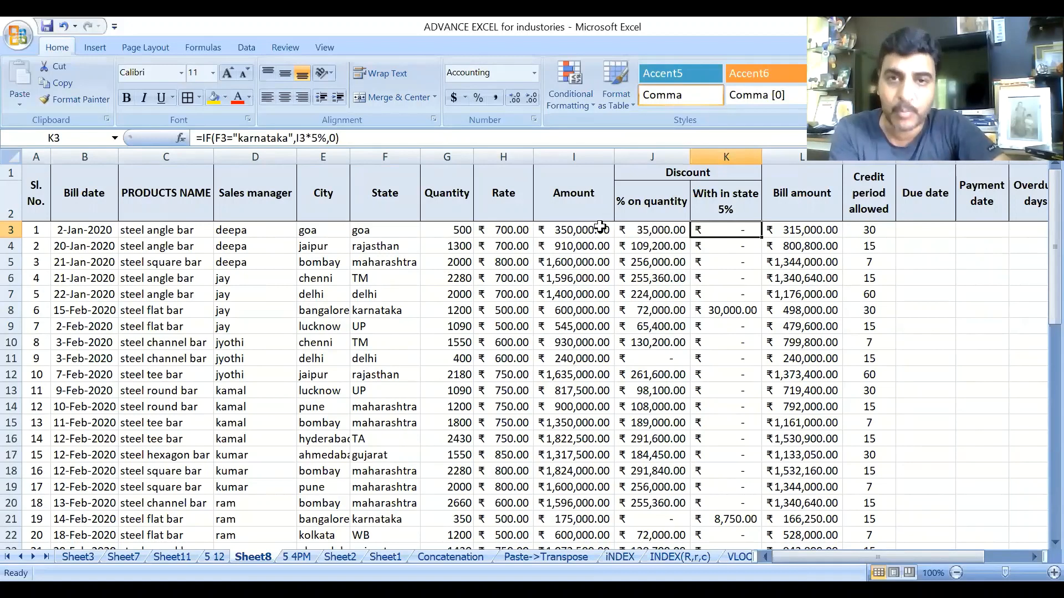
{"action": "scroll", "coordinate": [476, 244], "scroll_direction": "right", "scroll_amount": 5}
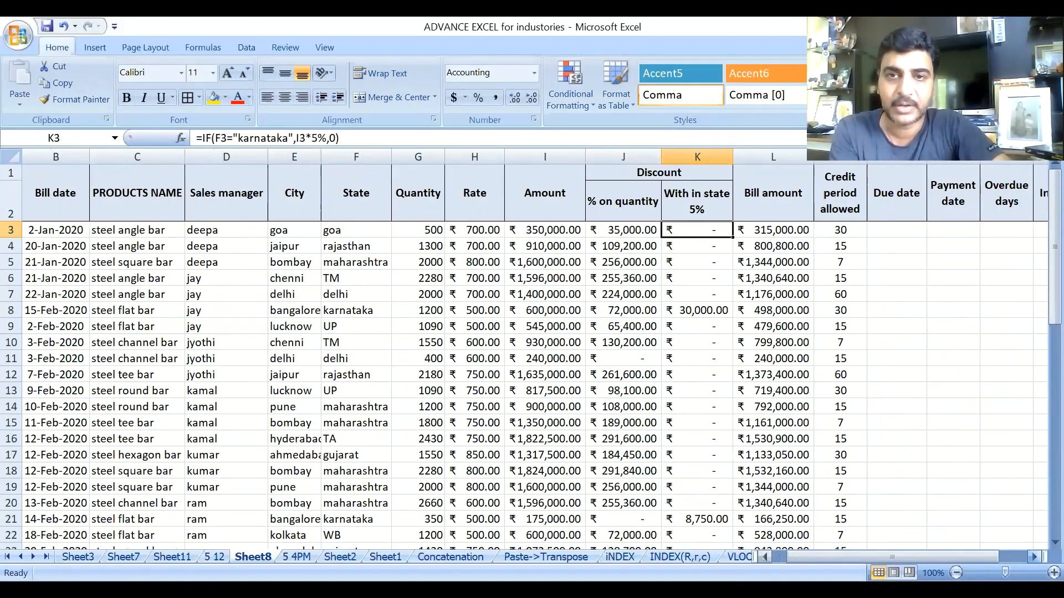
{"action": "left_click", "coordinate": [475, 229]}
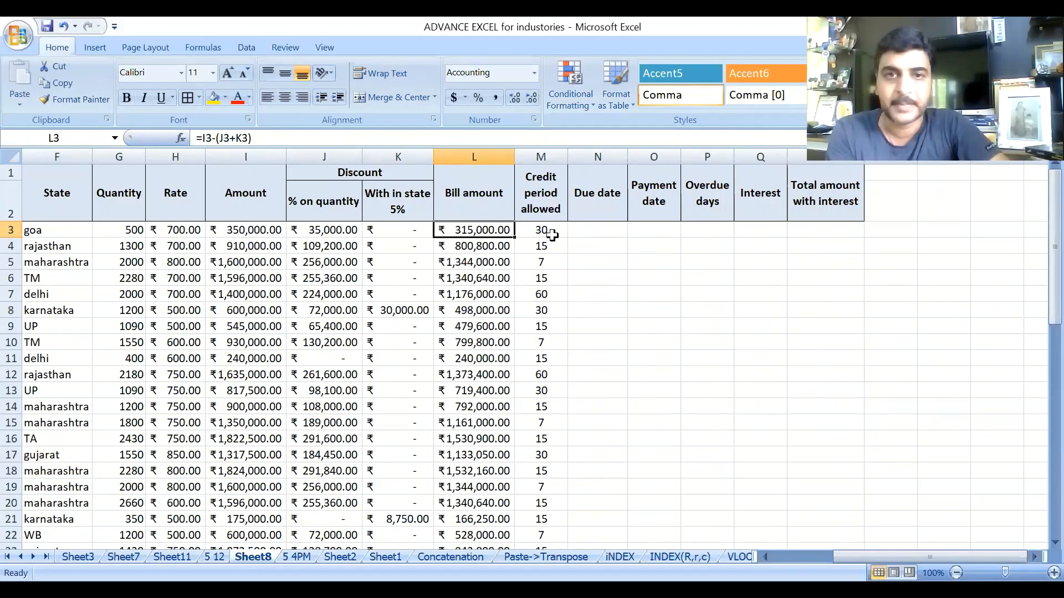
Calculate the first due date in N3 with =B3+M3, and widen the Due date column to fit the date.
{"action": "left_click", "coordinate": [528, 224]}
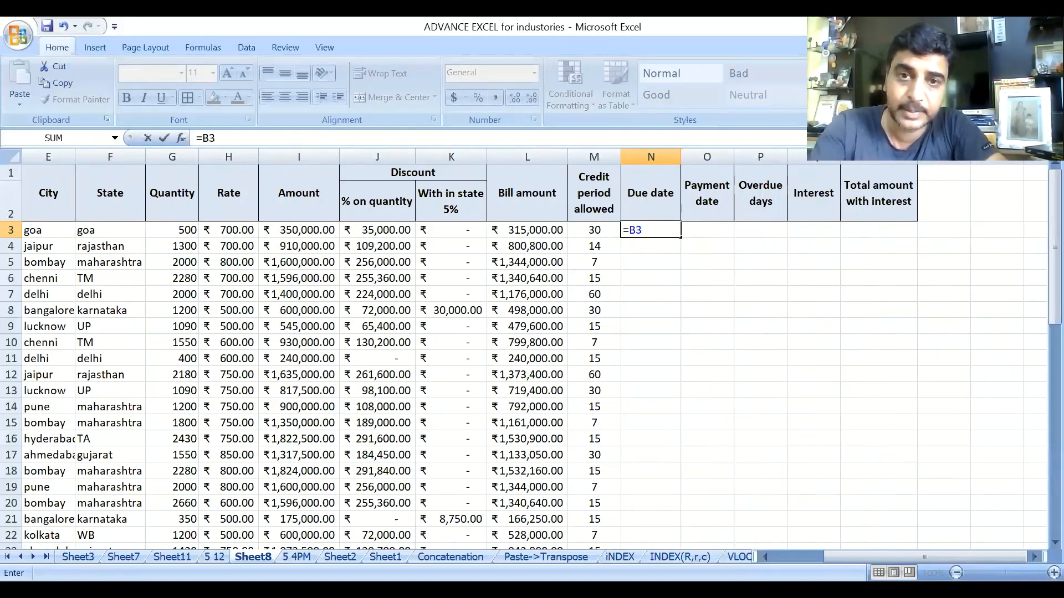
{"action": "type", "text": "+"}
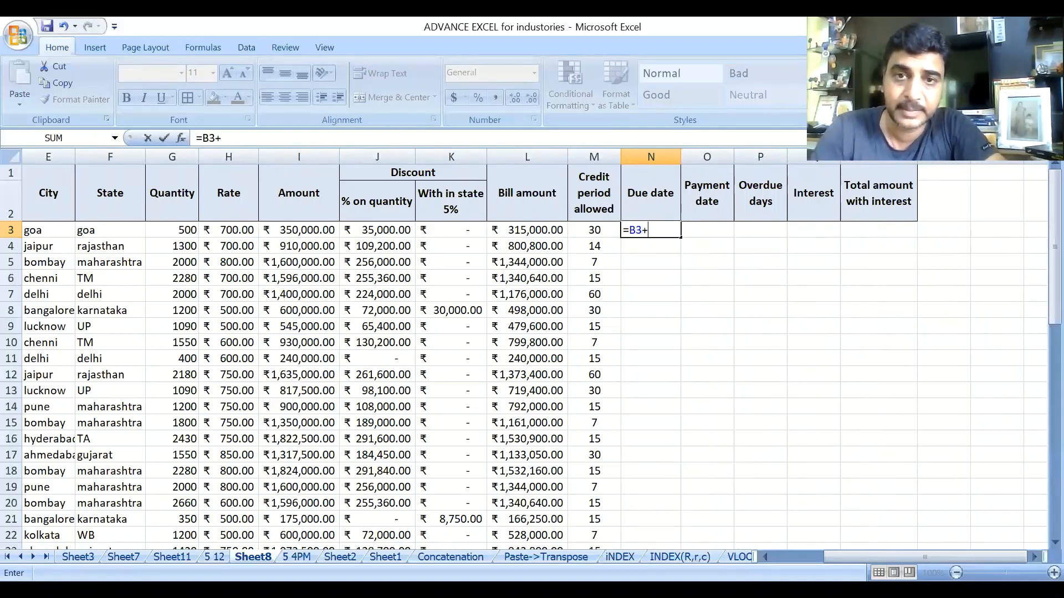
{"action": "left_click", "coordinate": [598, 228]}
{"action": "key", "text": "Return"}
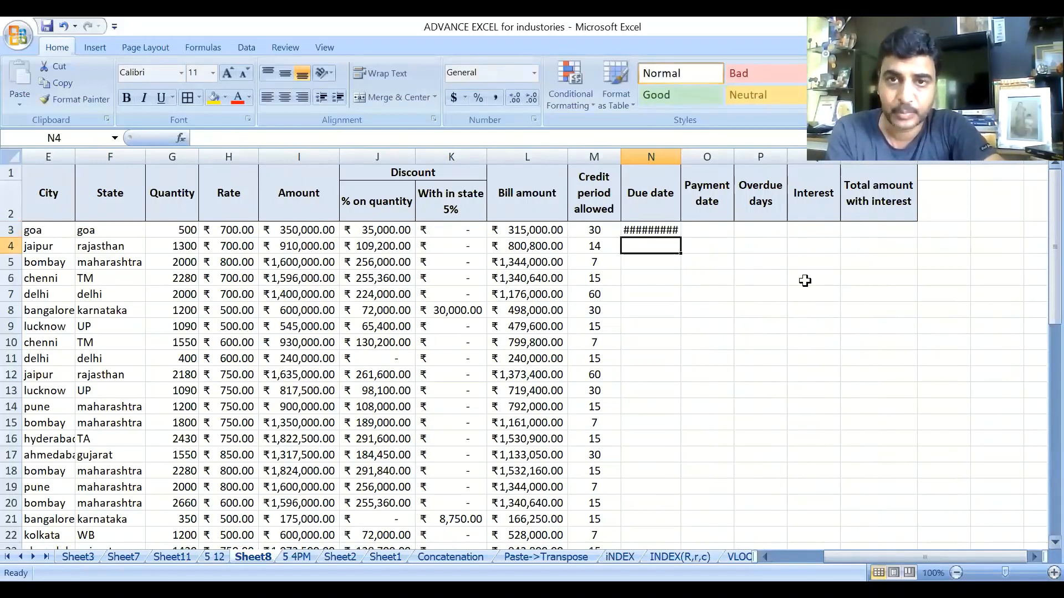
{"action": "left_click_drag", "start_coordinate": [680, 159], "coordinate": [701, 159]}
{"action": "left_click", "coordinate": [676, 232]}
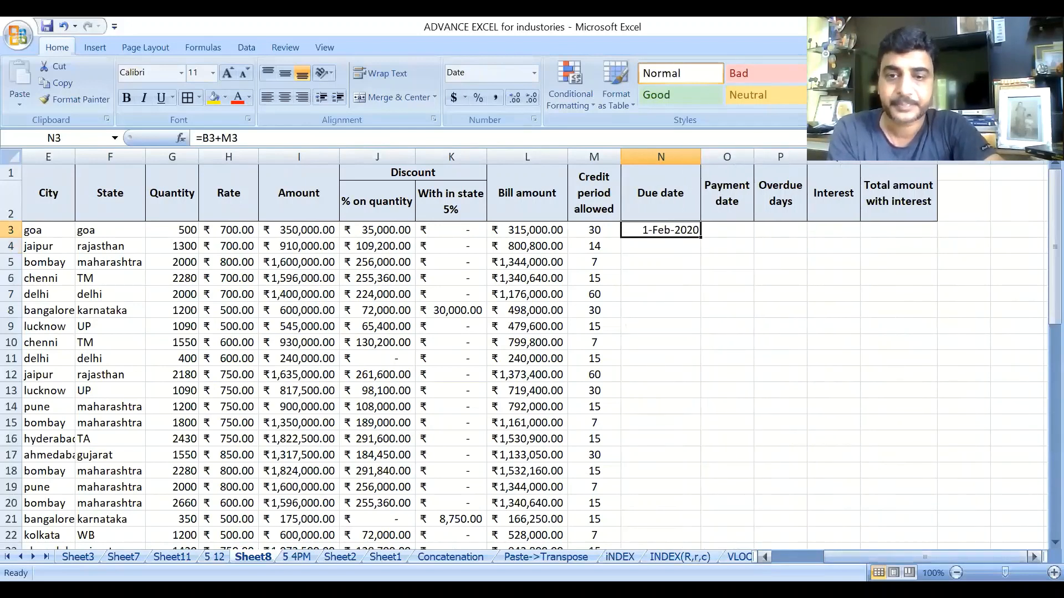
{"action": "left_click_drag", "start_coordinate": [797, 557], "coordinate": [839, 557]}
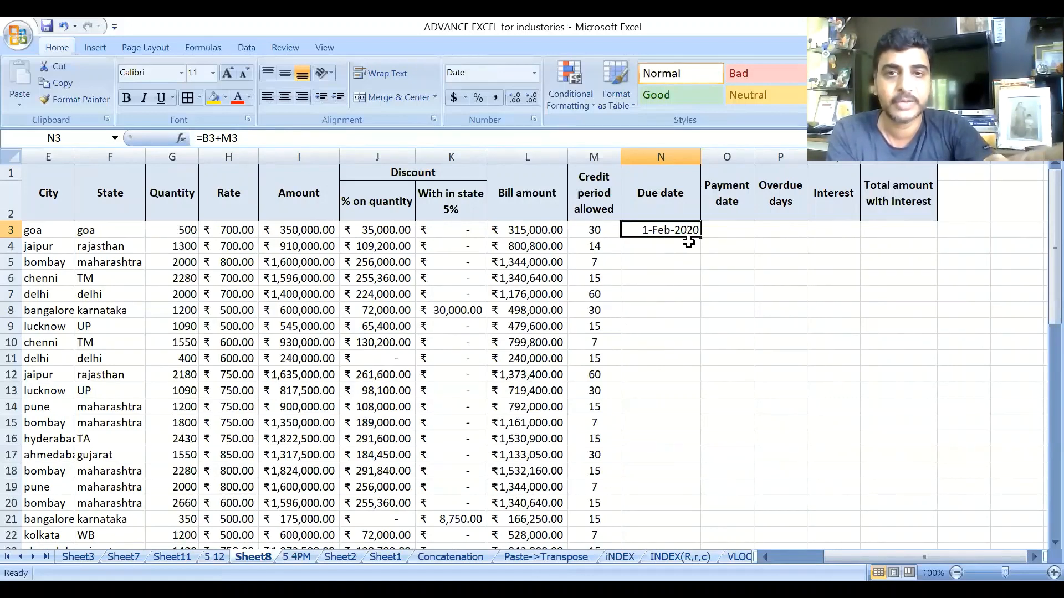
Apply the Date number format of type 14-Mar-2001 to the due date in N3.
{"action": "left_click", "coordinate": [679, 259]}
{"action": "left_click", "coordinate": [671, 230]}
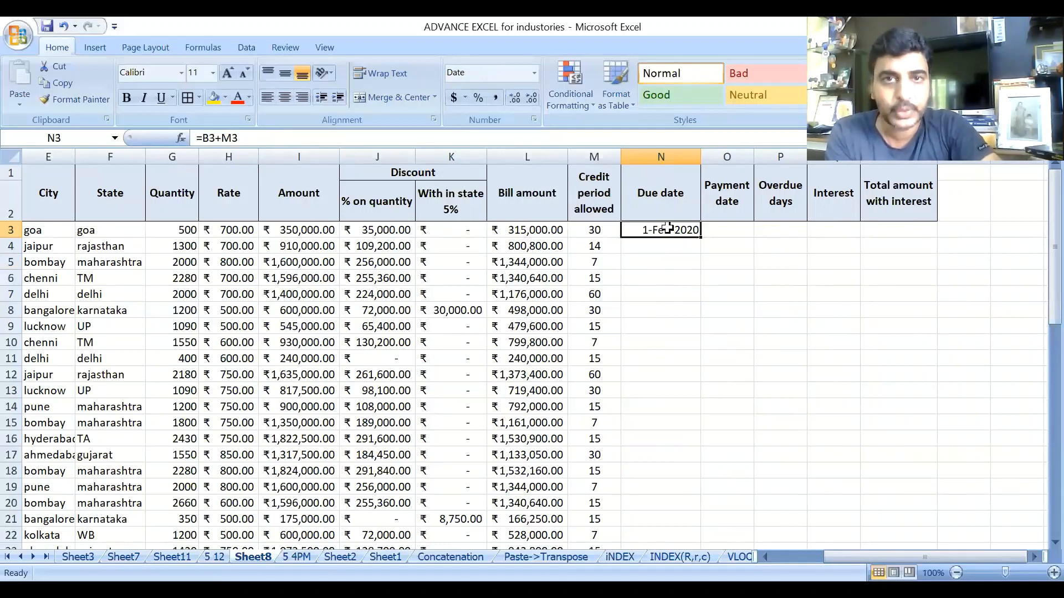
{"action": "right_click", "coordinate": [667, 232]}
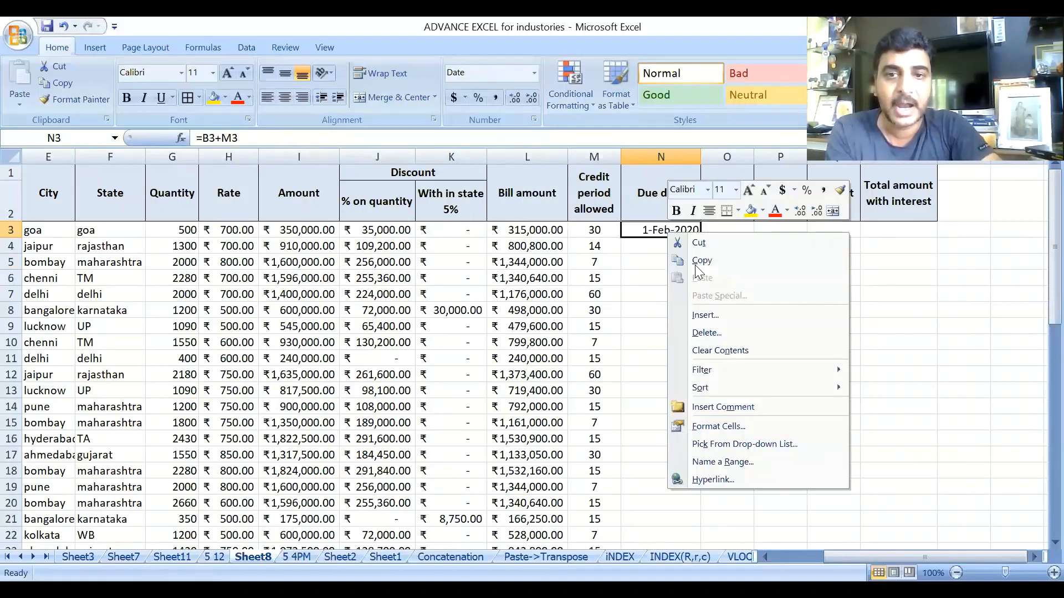
{"action": "left_click", "coordinate": [732, 428]}
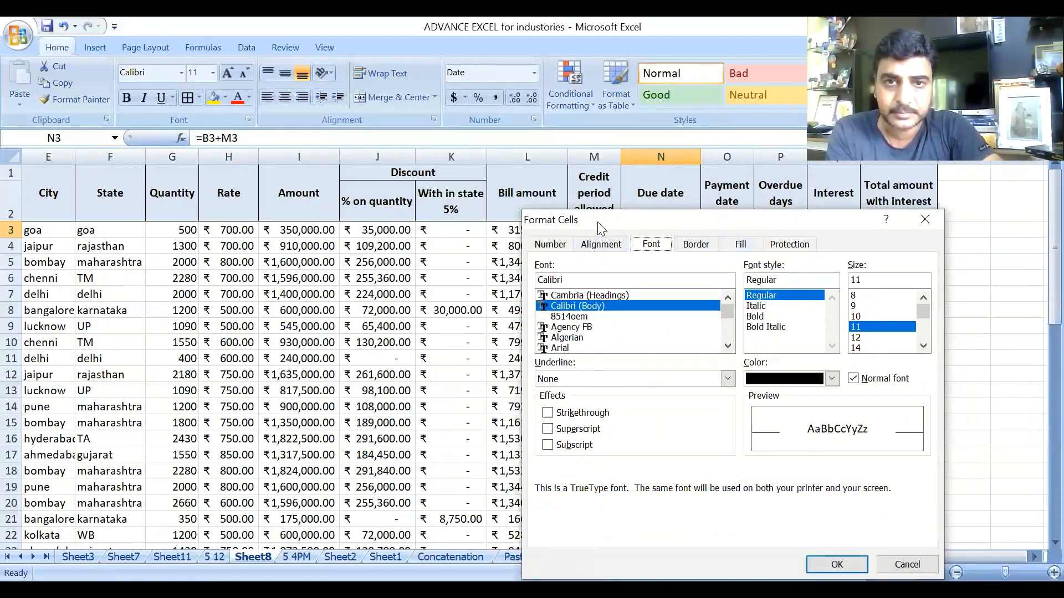
{"action": "left_click_drag", "start_coordinate": [578, 220], "coordinate": [412, 160]}
{"action": "left_click", "coordinate": [385, 185]}
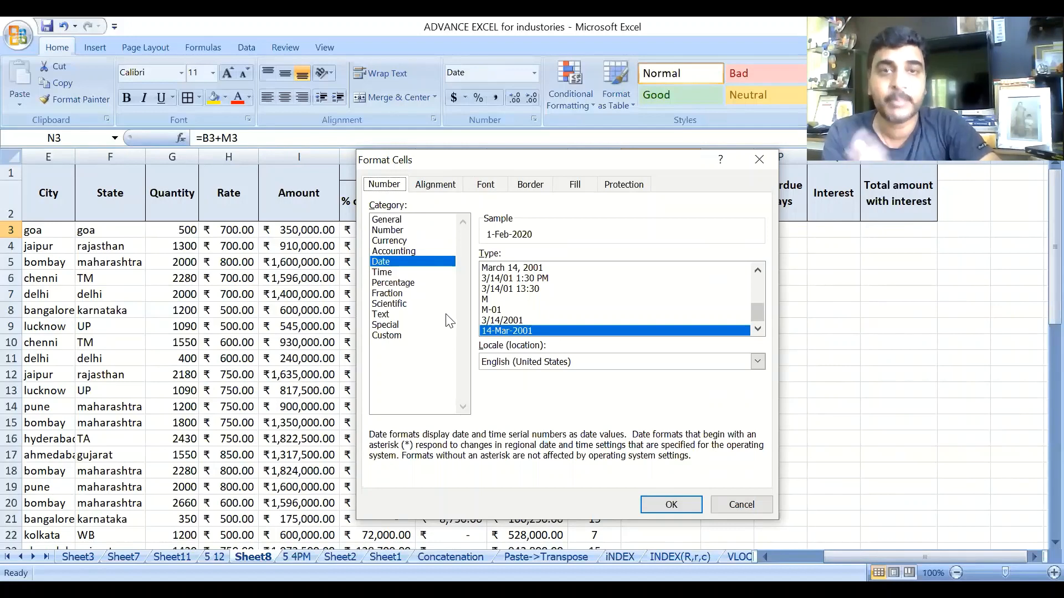
{"action": "left_click", "coordinate": [394, 259]}
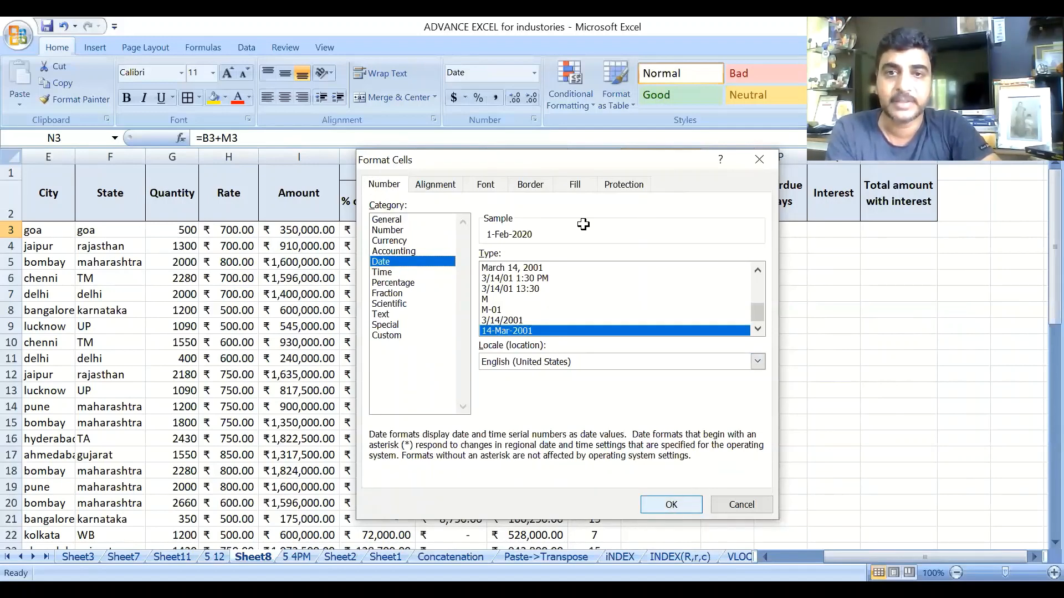
{"action": "left_click", "coordinate": [672, 506]}
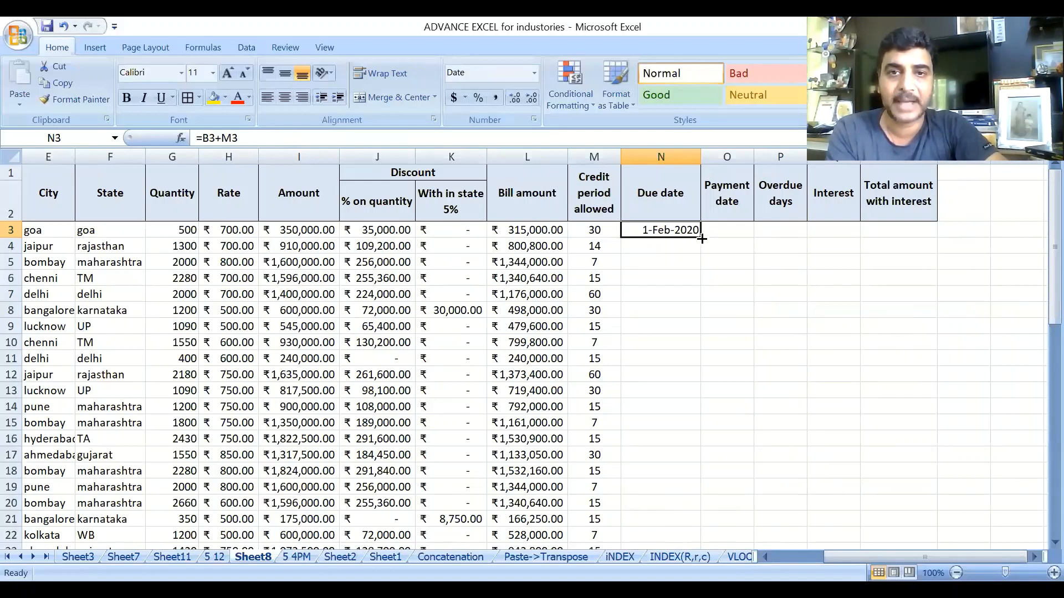
Fill the due date formula from N3 down through the last record in row 28.
{"action": "left_click_drag", "start_coordinate": [701, 238], "coordinate": [743, 454]}
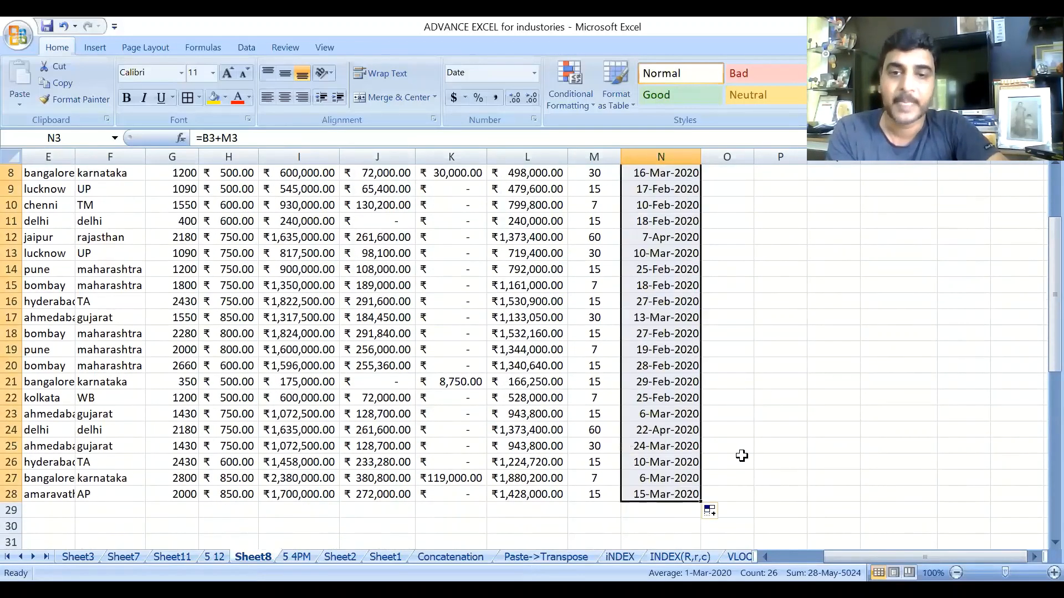
{"action": "scroll", "coordinate": [743, 454], "scroll_direction": "up", "scroll_amount": 3}
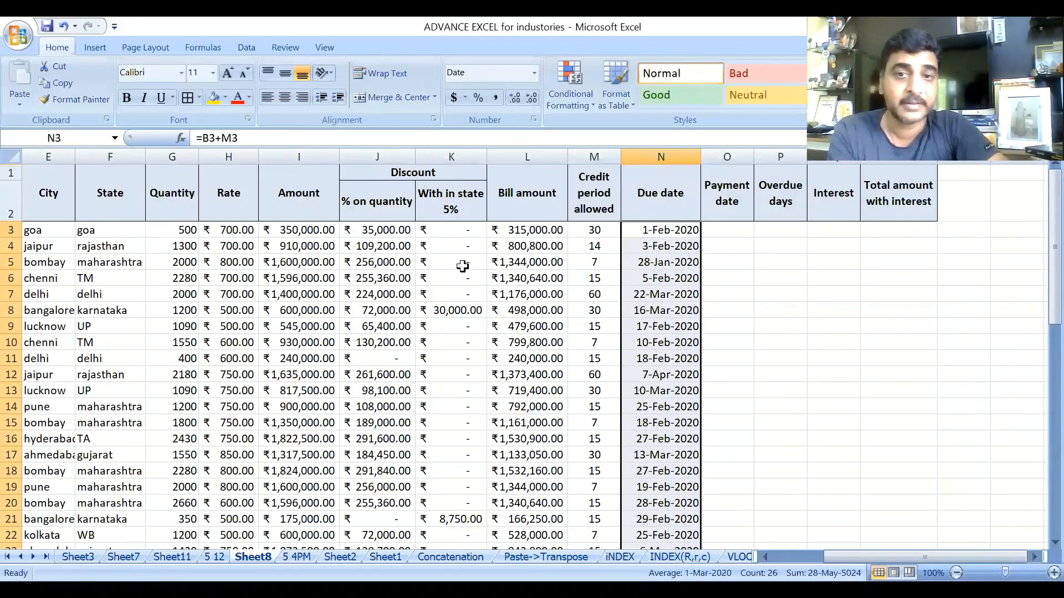
Check the second record's due date against its allowed credit period and its bill date in row 4.
{"action": "left_click", "coordinate": [588, 247]}
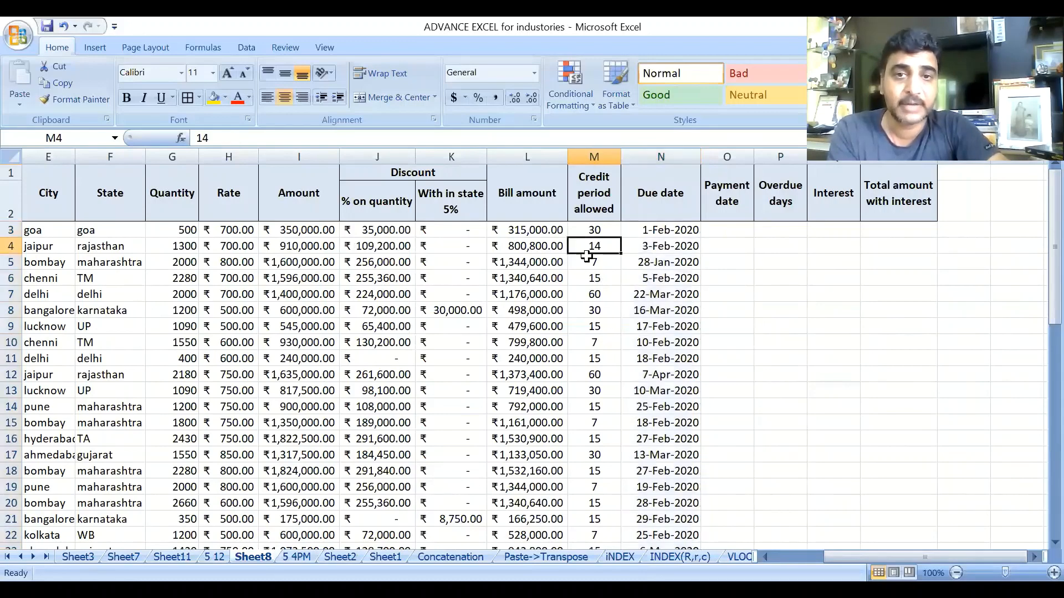
{"action": "key", "text": "Left"}
{"action": "key", "text": "Left"}
{"action": "key", "text": "Left"}
{"action": "key", "text": "Left"}
{"action": "key", "text": "Left"}
{"action": "key", "text": "Left"}
{"action": "key", "text": "Left"}
{"action": "key", "text": "Left"}
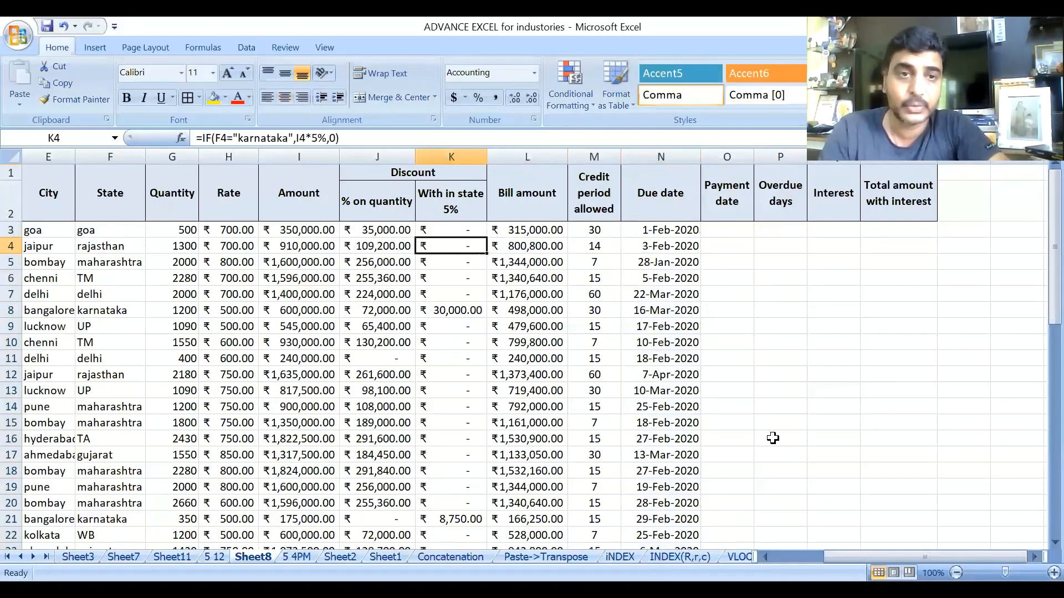
{"action": "key", "text": "Left"}
{"action": "key", "text": "Left"}
{"action": "key", "text": "Left"}
{"action": "key", "text": "Left"}
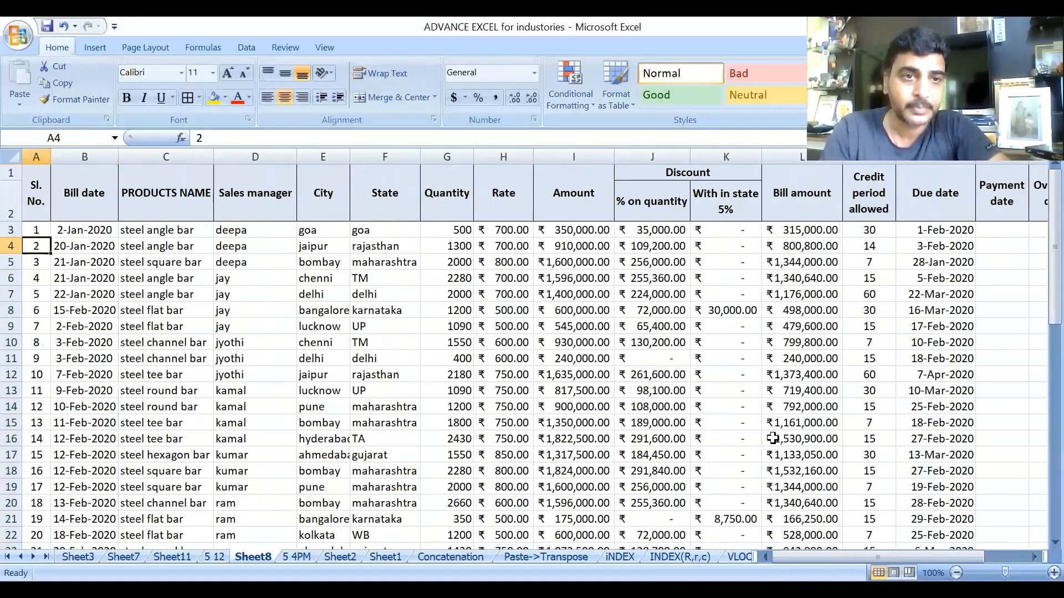
{"action": "key", "text": "Right"}
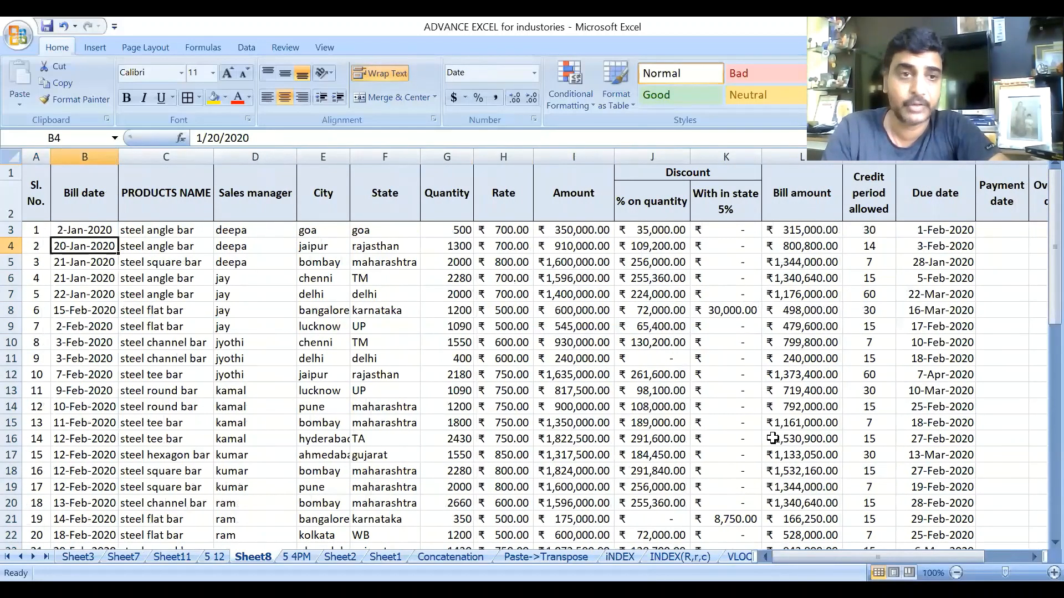
Examine the second record across row 4 and the calculated due dates in N4 and N7.
{"action": "key", "text": "Right"}
{"action": "key", "text": "Right"}
{"action": "key", "text": "Right"}
{"action": "key", "text": "Right"}
{"action": "key", "text": "Right"}
{"action": "key", "text": "Right"}
{"action": "key", "text": "Right"}
{"action": "key", "text": "Right"}
{"action": "key", "text": "Right"}
{"action": "key", "text": "Right"}
{"action": "key", "text": "Right"}
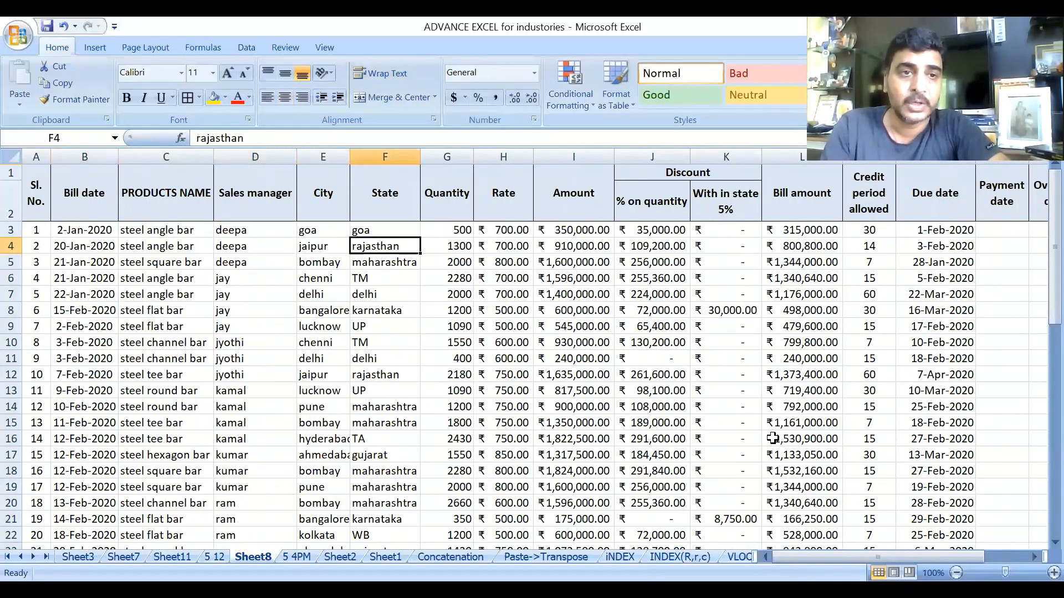
{"action": "key", "text": "Right"}
{"action": "key", "text": "Right"}
{"action": "key", "text": "Right"}
{"action": "key", "text": "Right"}
{"action": "key", "text": "Right"}
{"action": "key", "text": "Right"}
{"action": "key", "text": "Right"}
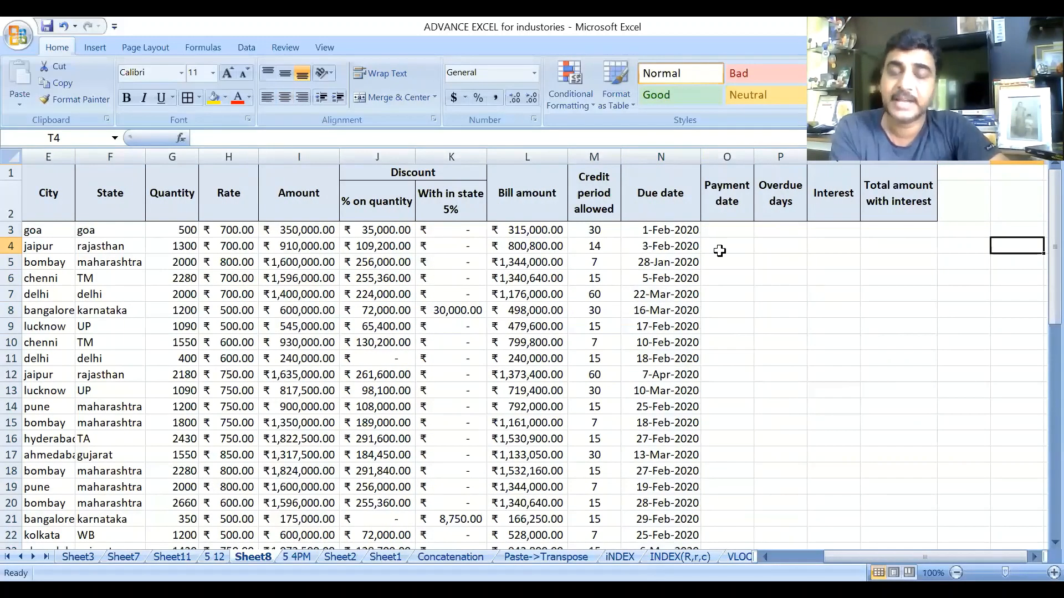
{"action": "left_click", "coordinate": [647, 251]}
{"action": "left_click", "coordinate": [662, 295]}
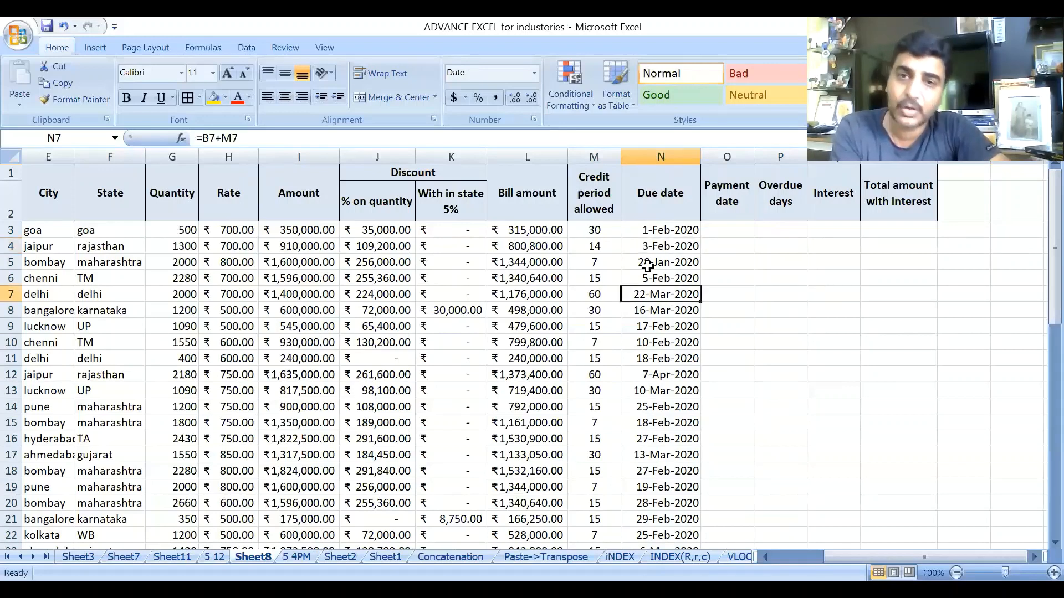
Enter 2-FEB-2020 as the first record's payment date in O3.
{"action": "left_click", "coordinate": [976, 557]}
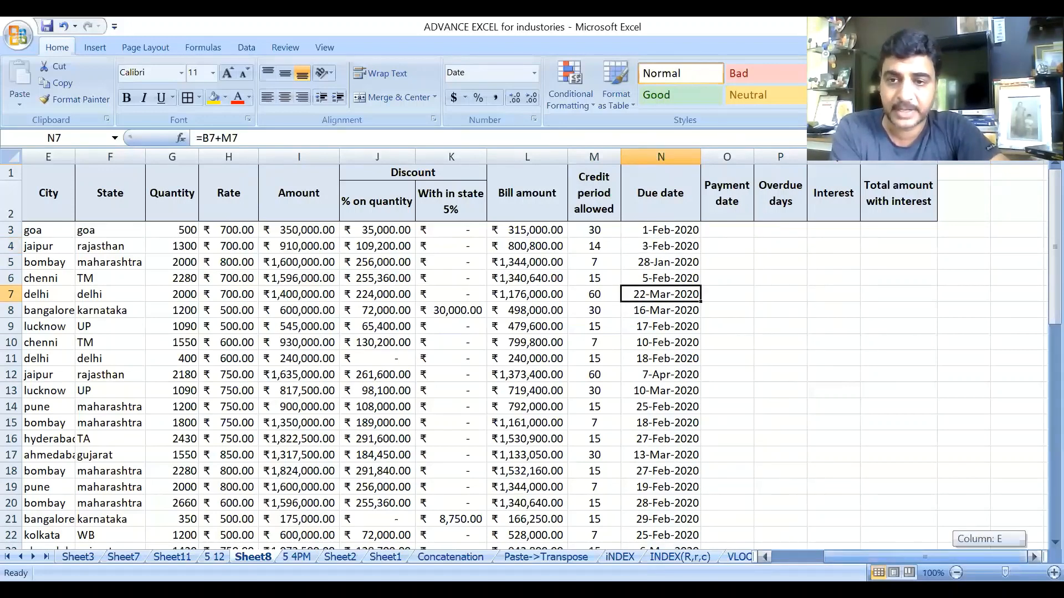
{"action": "scroll", "coordinate": [534, 355], "scroll_direction": "right", "scroll_amount": 3}
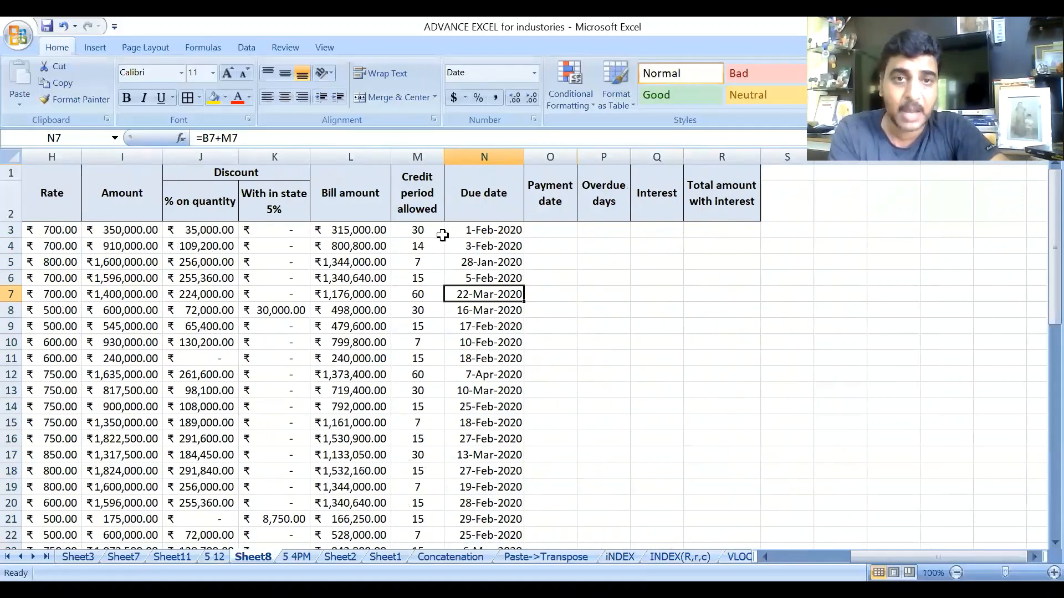
{"action": "left_click", "coordinate": [559, 228]}
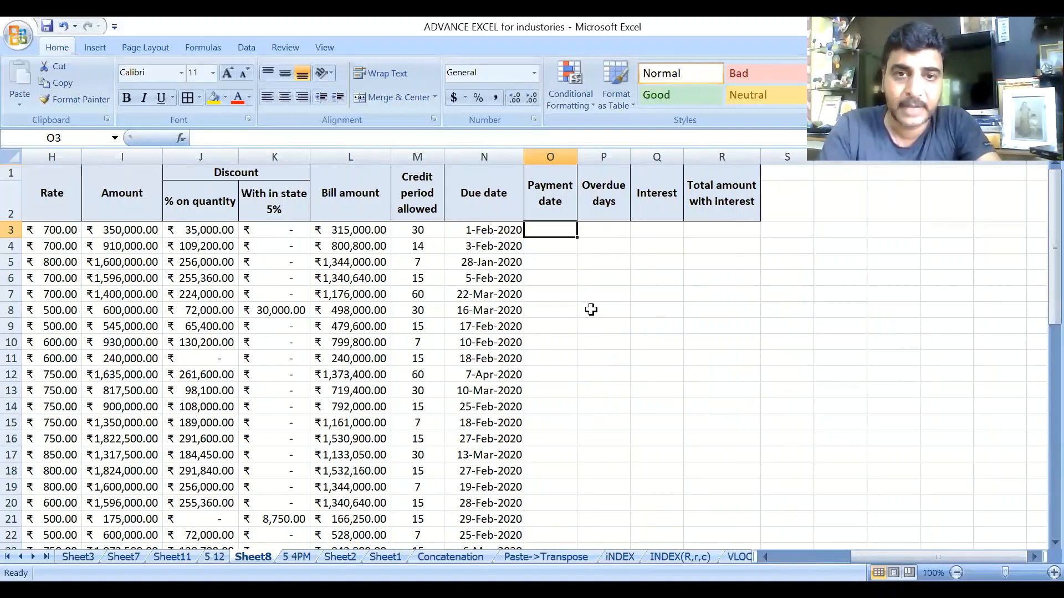
{"action": "type", "text": "2"}
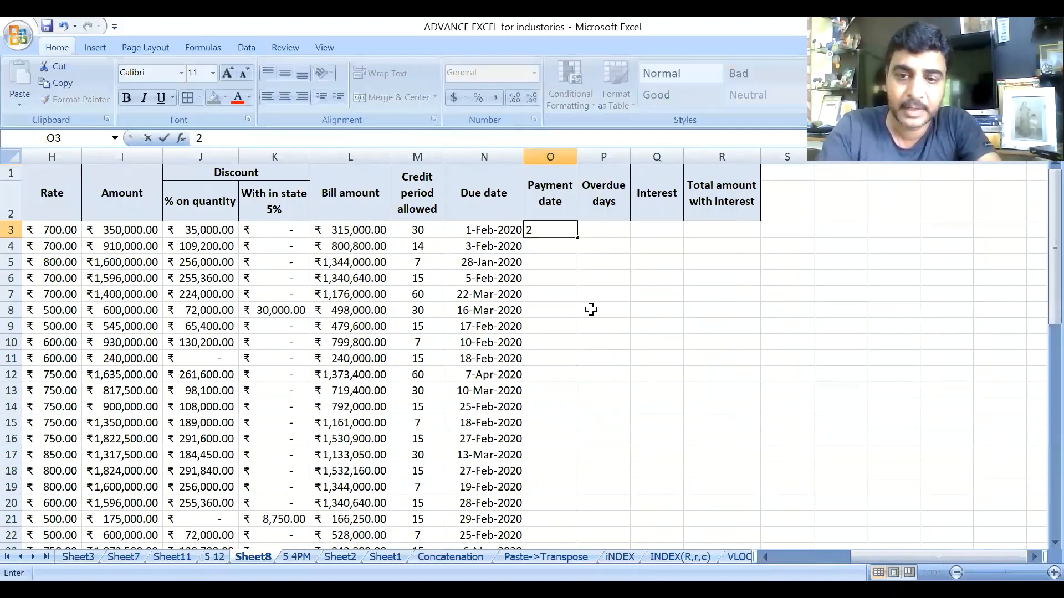
{"action": "type", "text": "-F"}
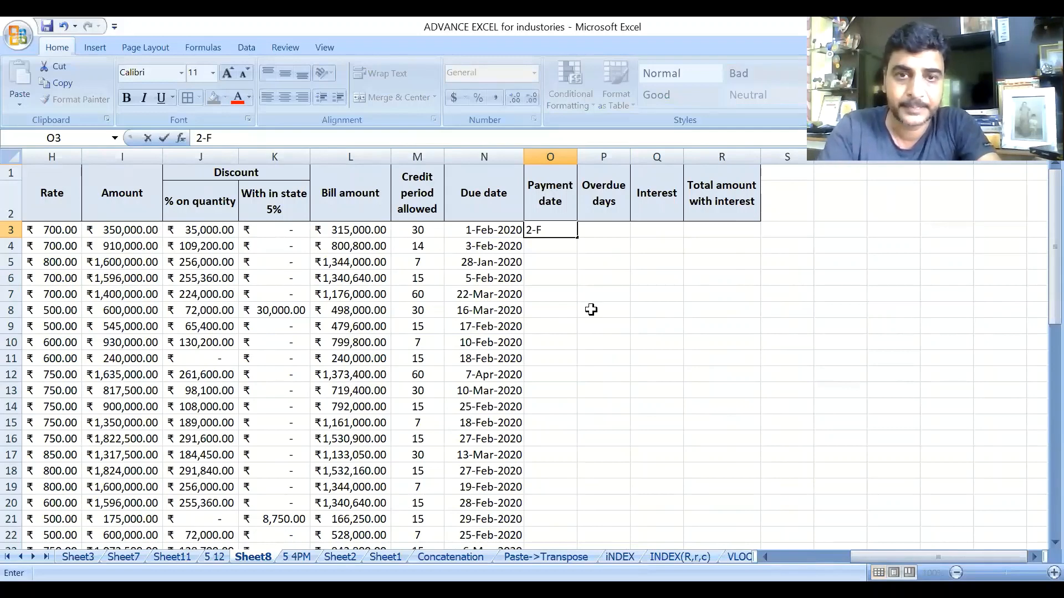
{"action": "type", "text": "EB"}
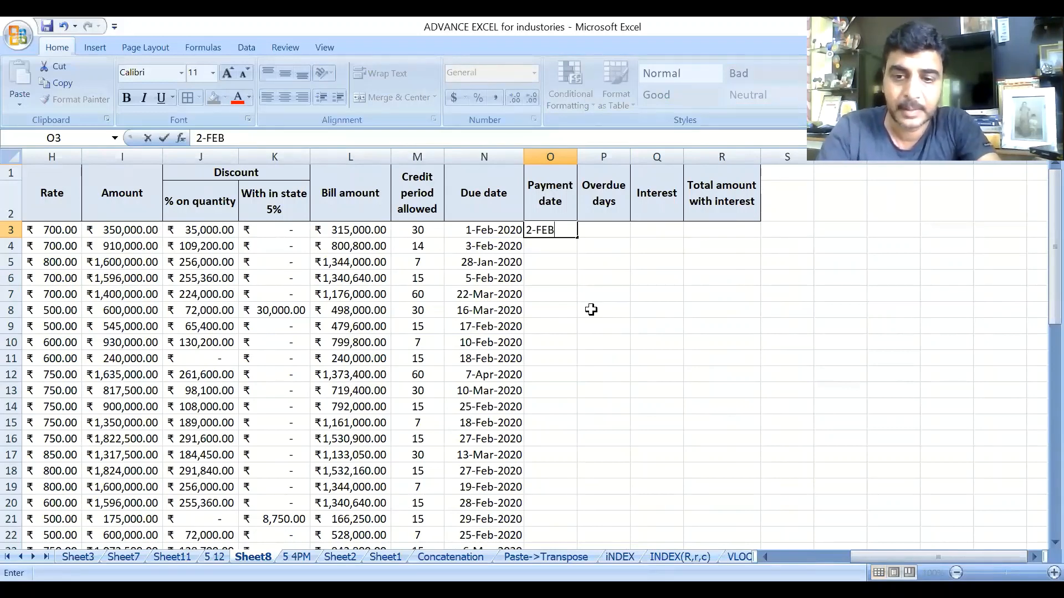
{"action": "type", "text": "-2020"}
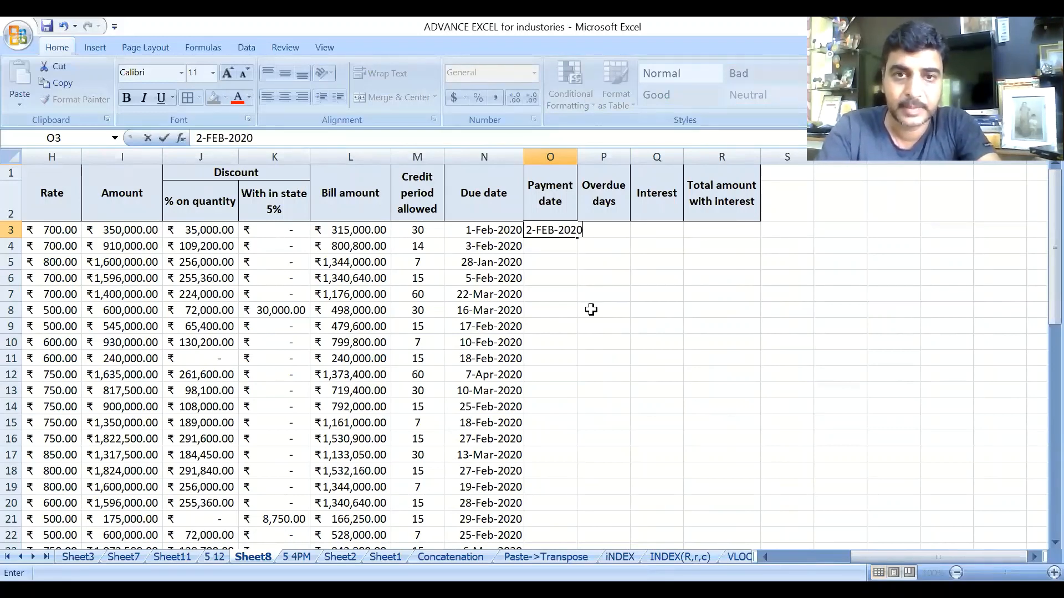
{"action": "key", "text": "Return"}
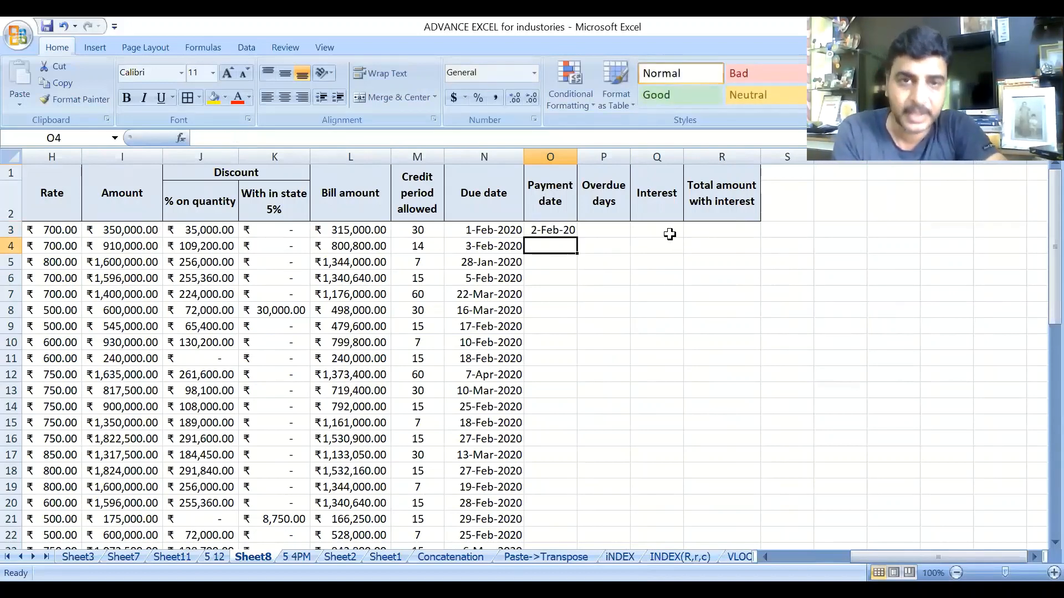
Copy the date formatting of N3 onto the payment date in O3, and widen the Payment date column to fit.
{"action": "left_click", "coordinate": [480, 232]}
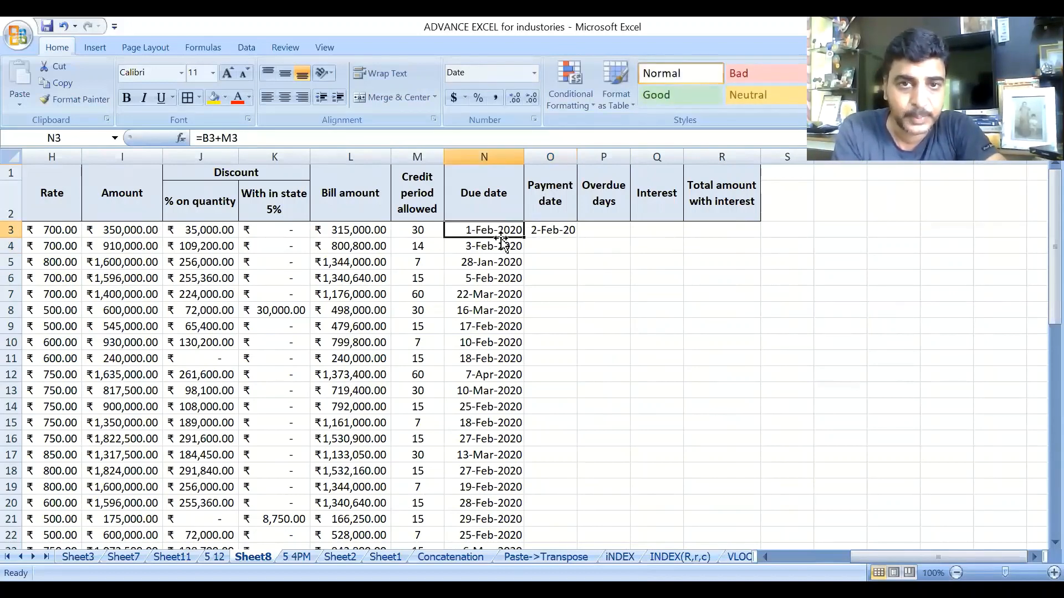
{"action": "left_click", "coordinate": [75, 99]}
{"action": "left_click", "coordinate": [551, 230]}
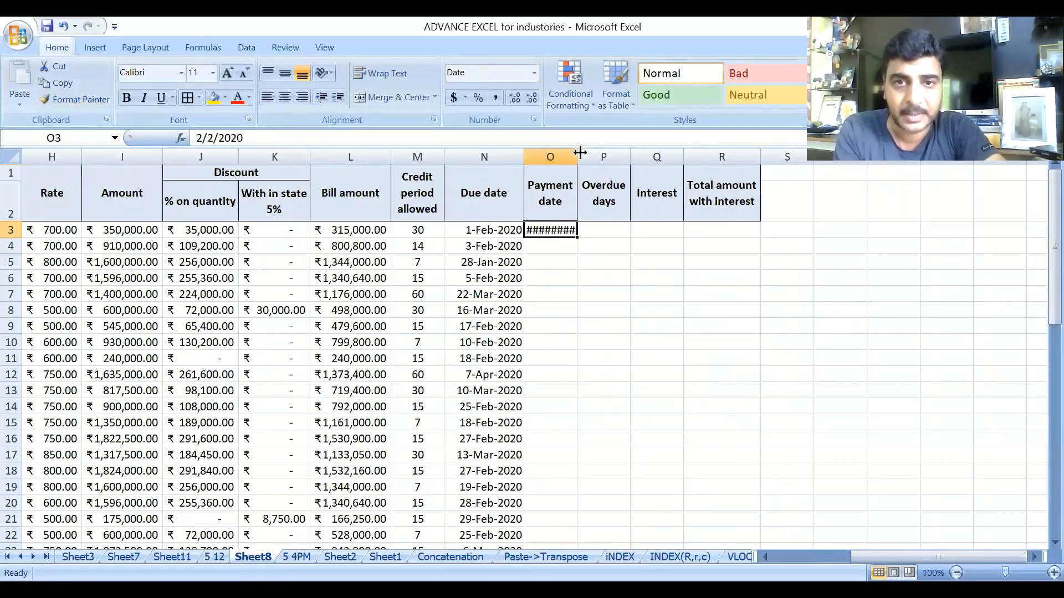
{"action": "double_click", "coordinate": [580, 152]}
Calculate the first record's overdue days in P3 with =O3-N3.
{"action": "left_click", "coordinate": [601, 232]}
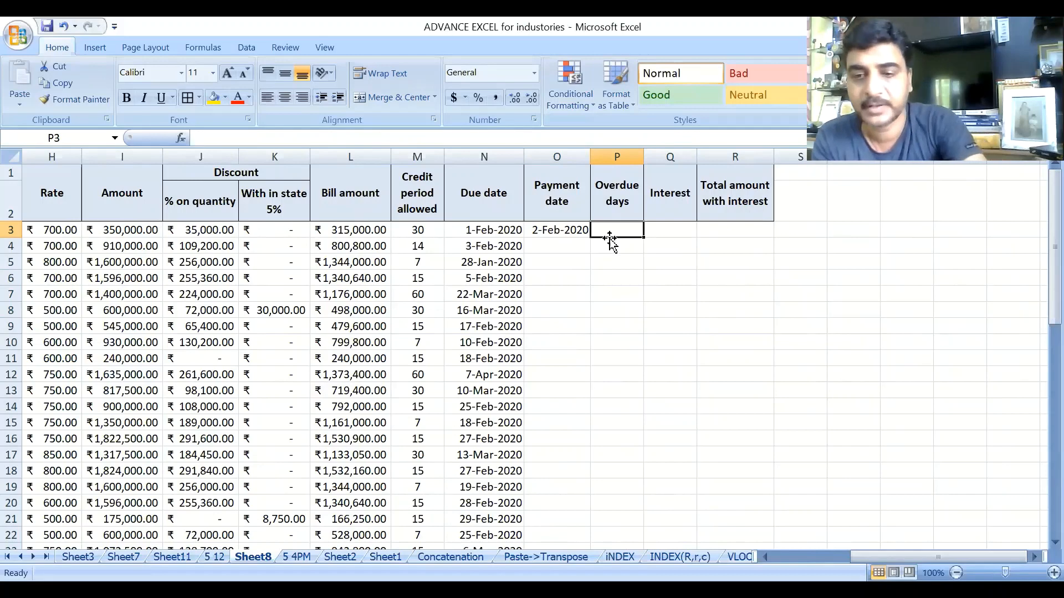
{"action": "type", "text": "="}
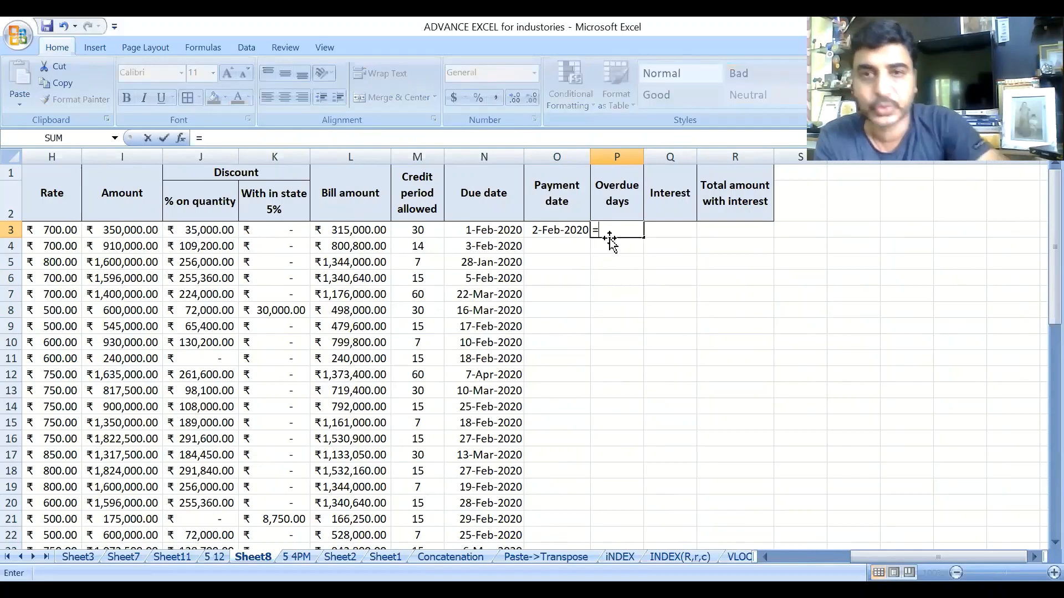
{"action": "left_click", "coordinate": [568, 234]}
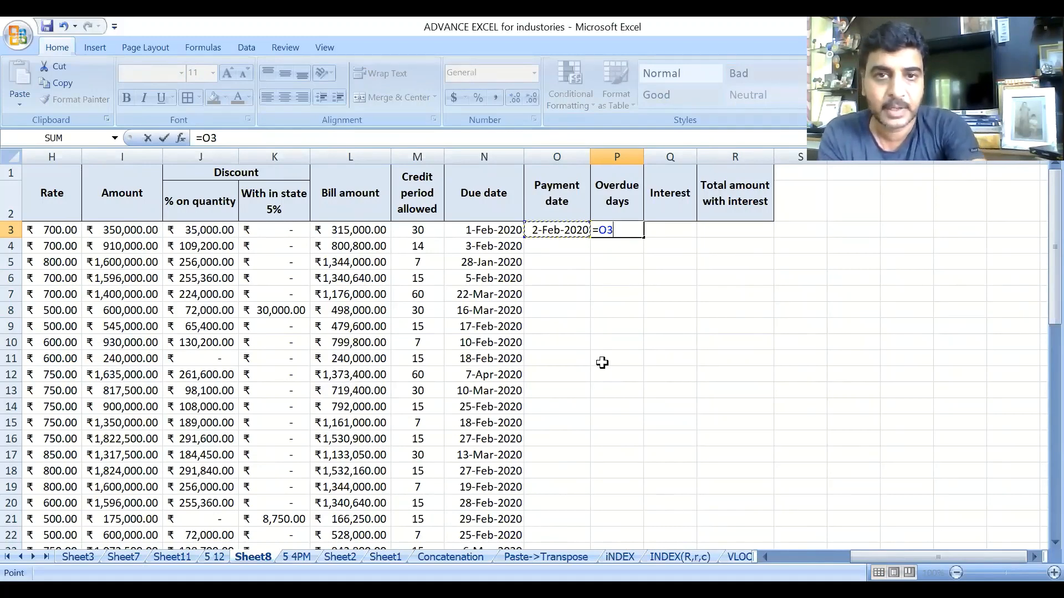
{"action": "type", "text": "-"}
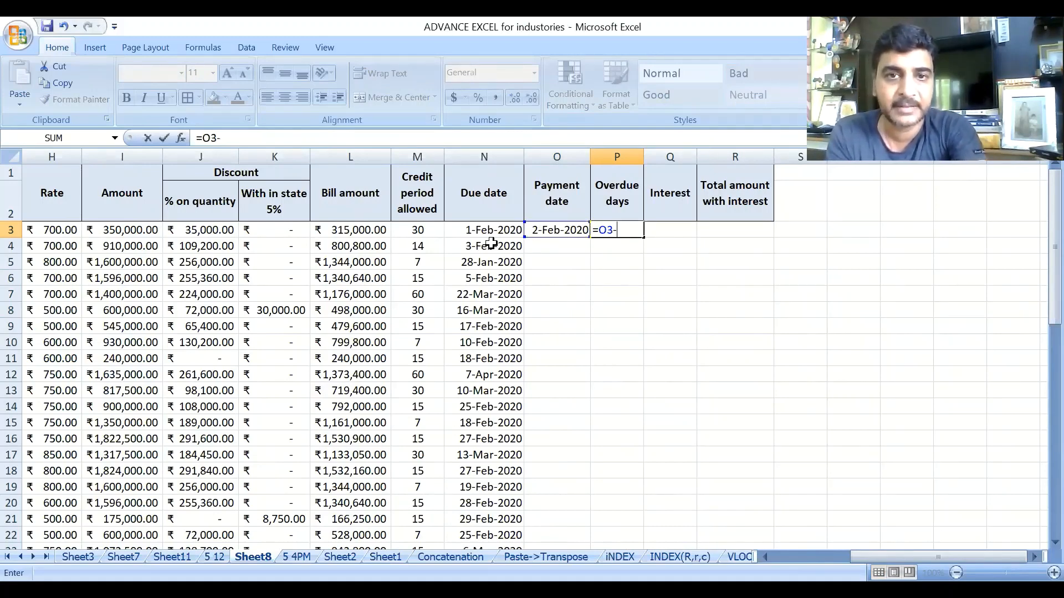
{"action": "left_click", "coordinate": [483, 230]}
{"action": "key", "text": "Return"}
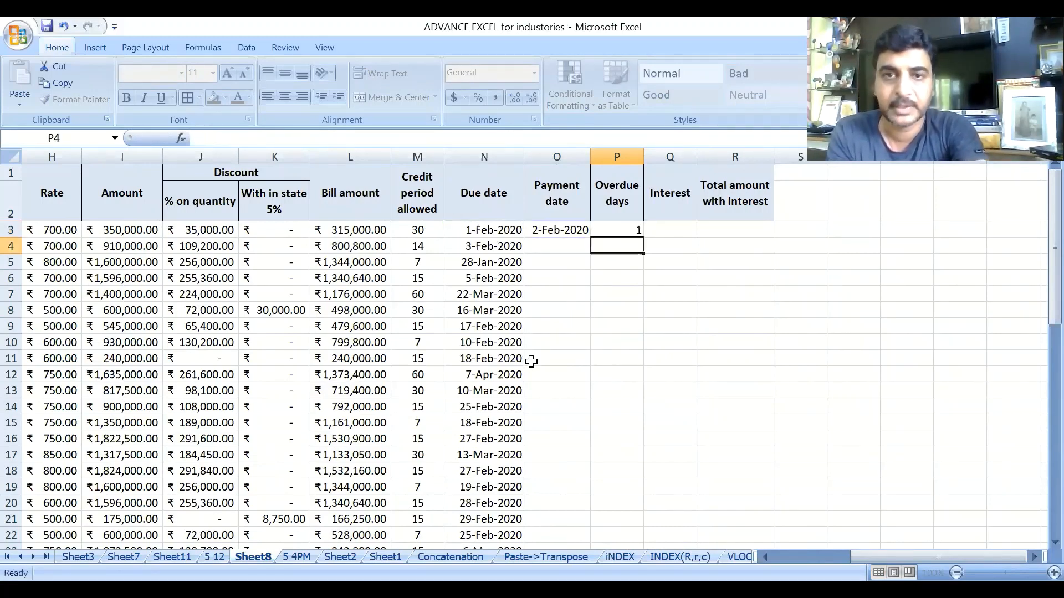
Try the Number format with two decimal places on the overdue days in P3, and undo it.
{"action": "left_click", "coordinate": [624, 233]}
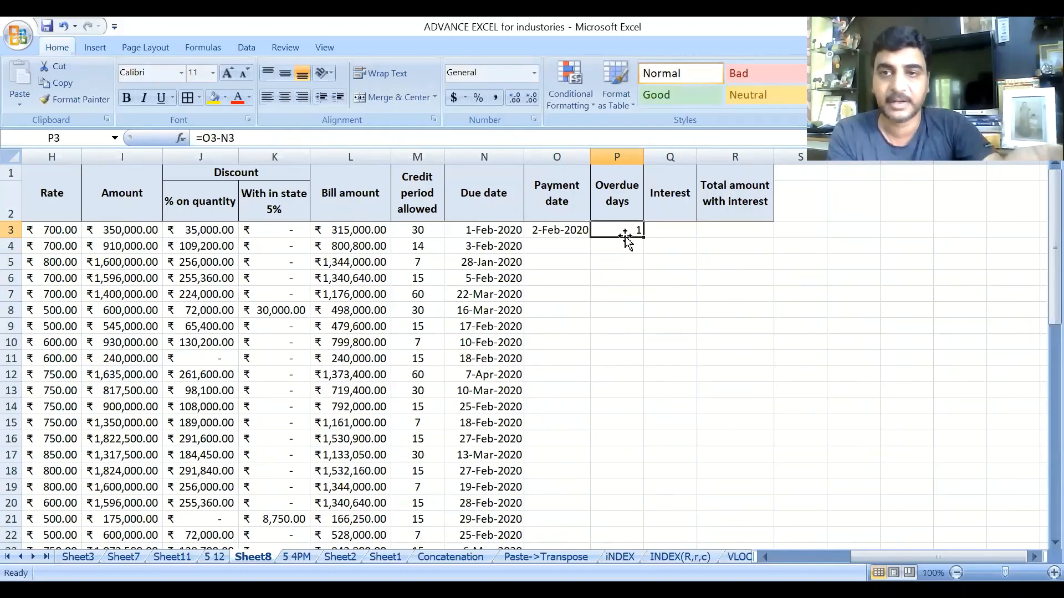
{"action": "left_click_drag", "start_coordinate": [625, 237], "coordinate": [625, 237]}
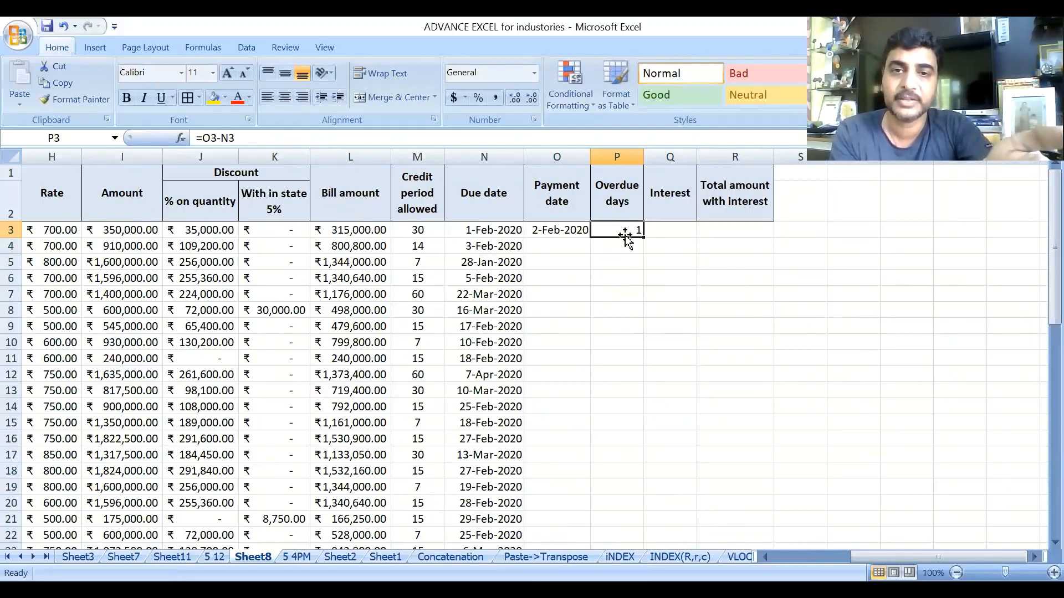
{"action": "left_click_drag", "start_coordinate": [627, 238], "coordinate": [626, 239]}
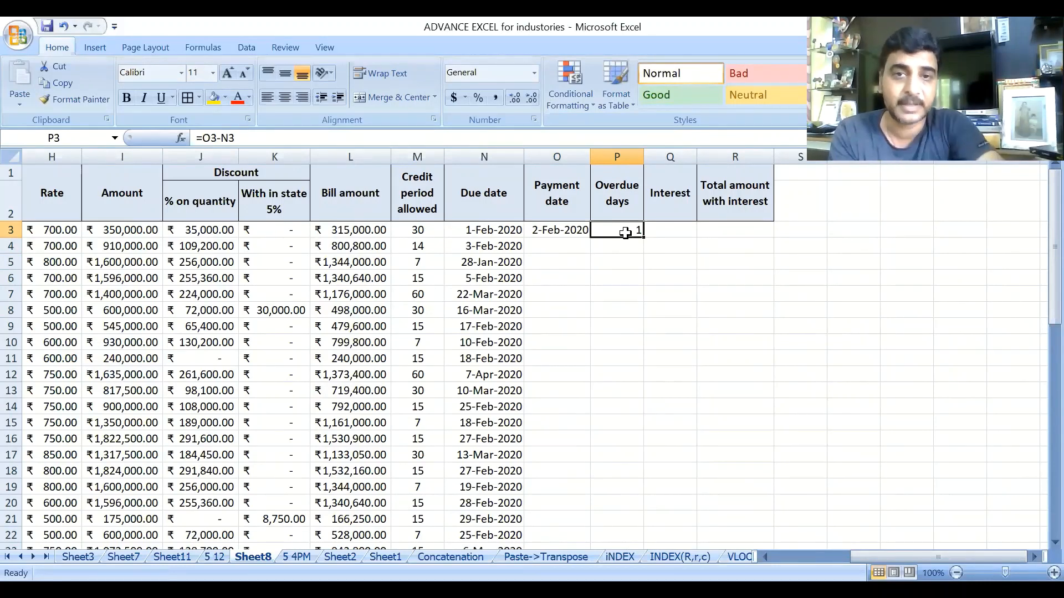
{"action": "right_click", "coordinate": [625, 231]}
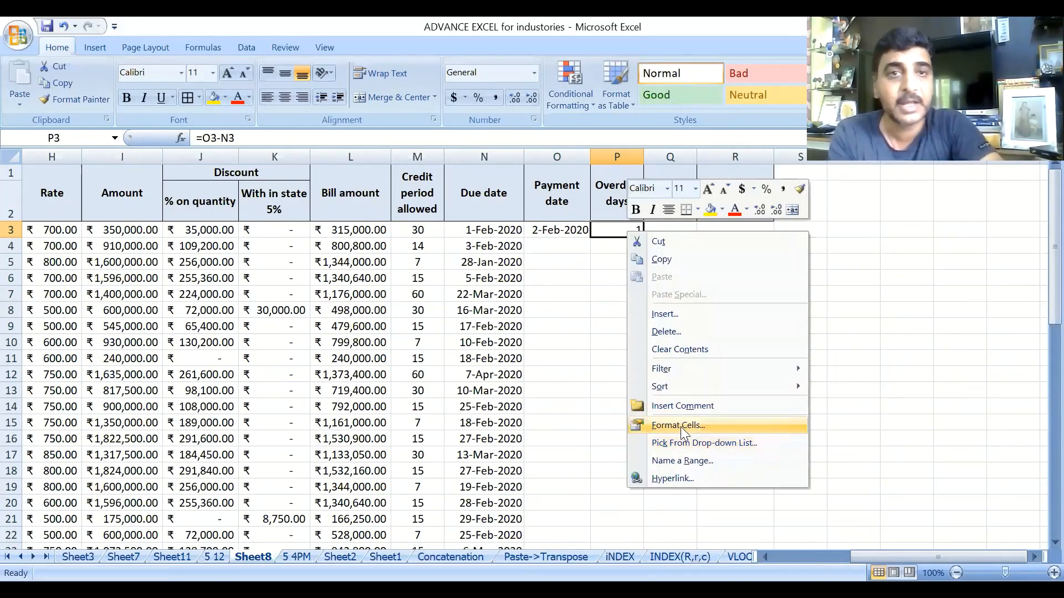
{"action": "left_click", "coordinate": [680, 427]}
{"action": "left_click", "coordinate": [221, 206]}
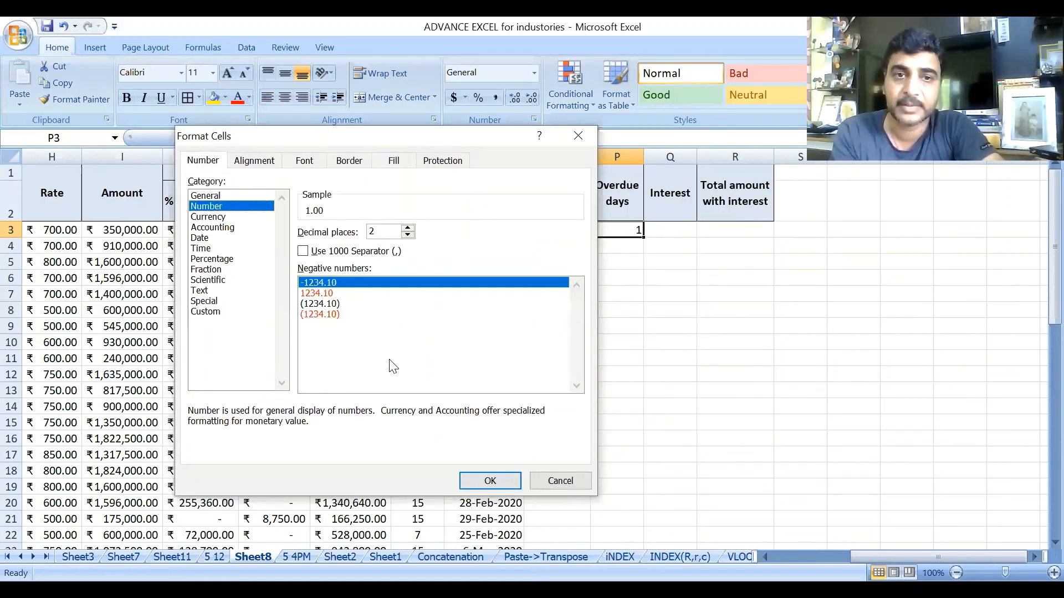
{"action": "left_click", "coordinate": [491, 480]}
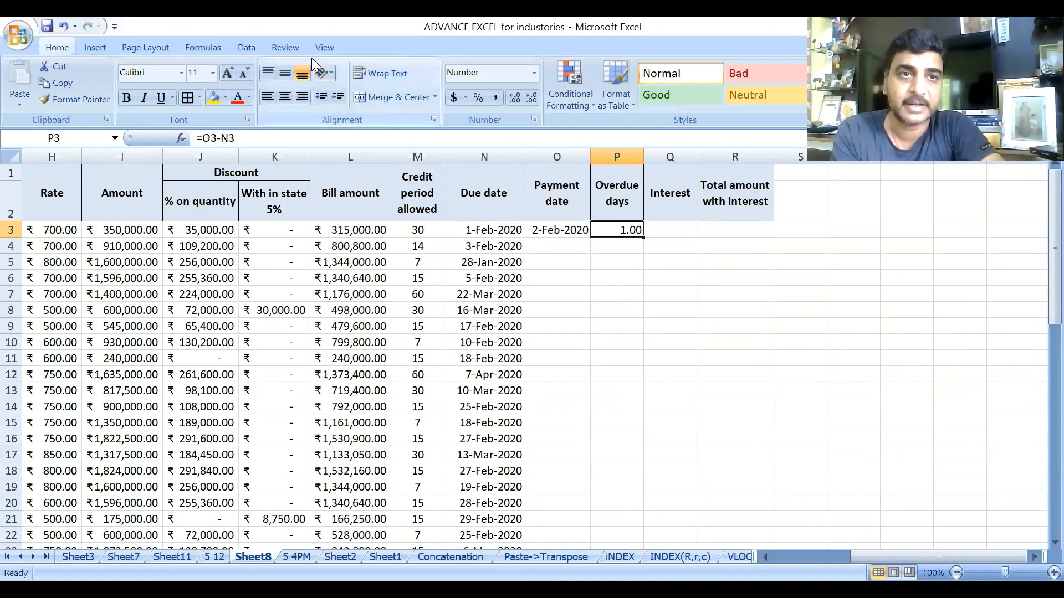
{"action": "key", "text": "ctrl+z"}
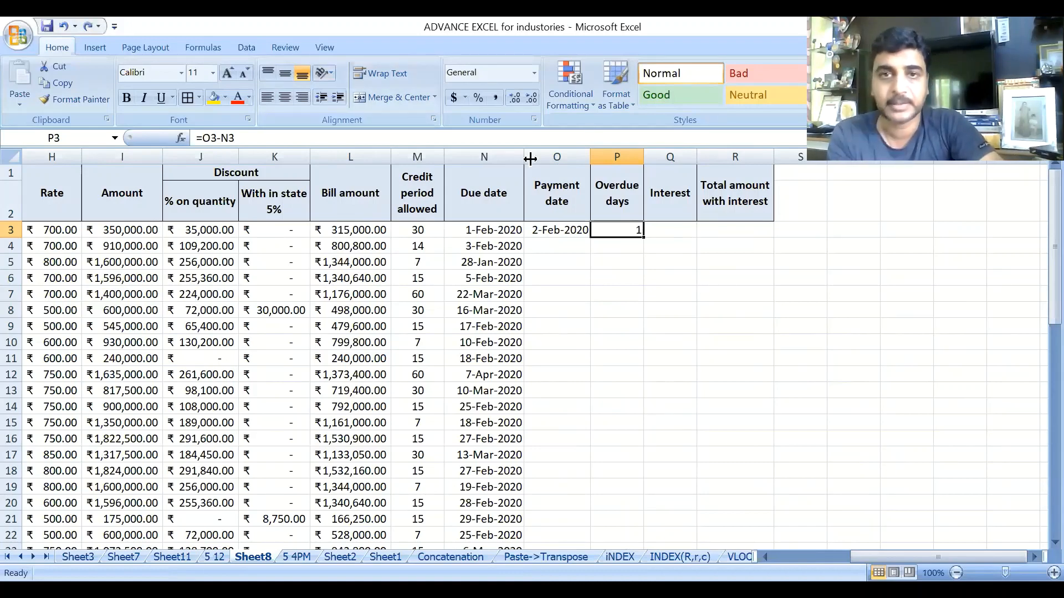
{"action": "left_click", "coordinate": [724, 279]}
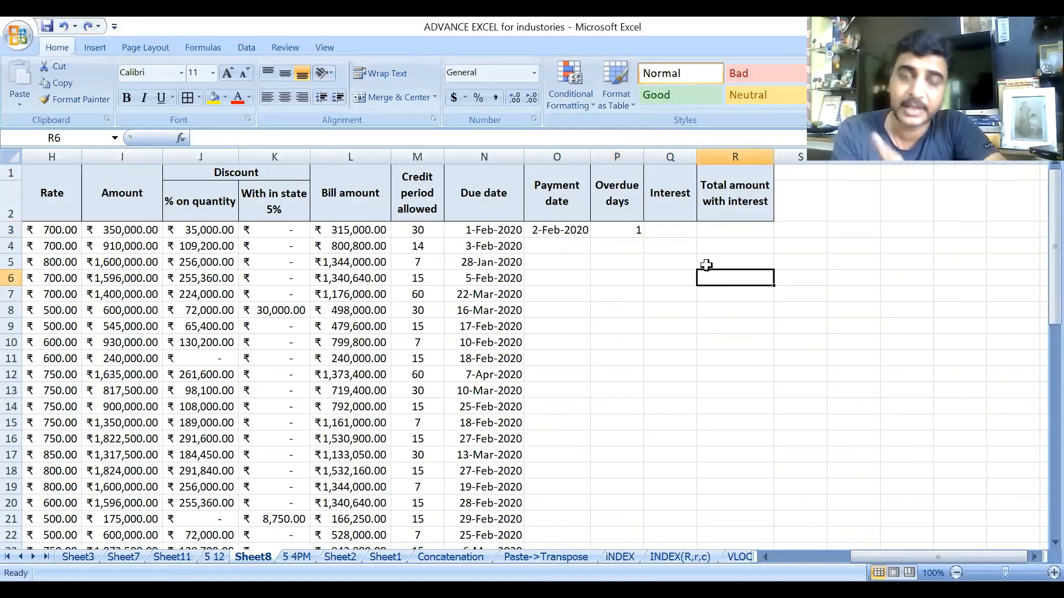
{"action": "left_click", "coordinate": [665, 235]}
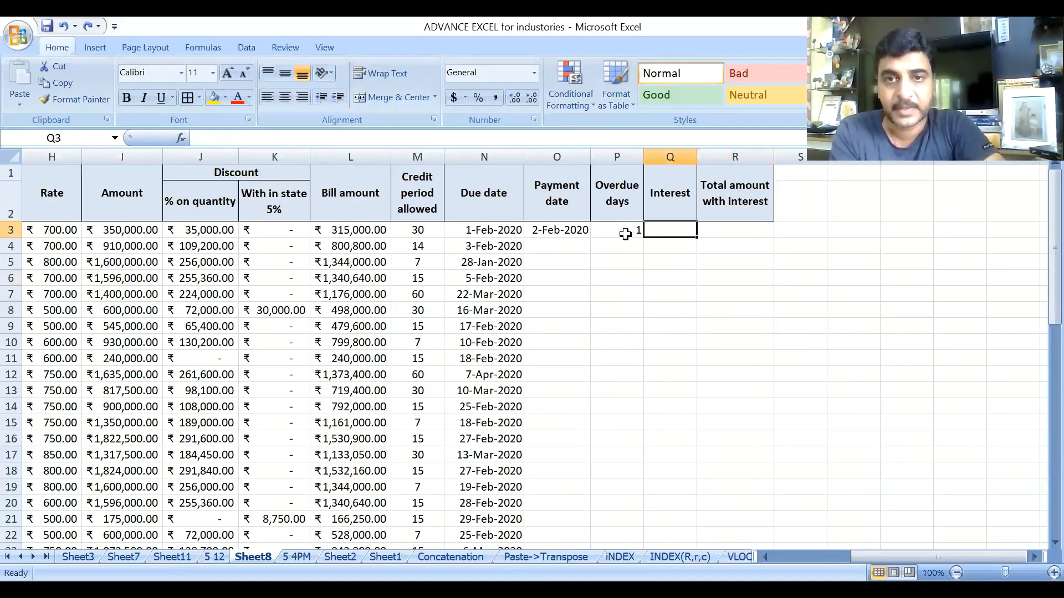
{"action": "left_click", "coordinate": [625, 233]}
{"action": "left_click", "coordinate": [683, 233]}
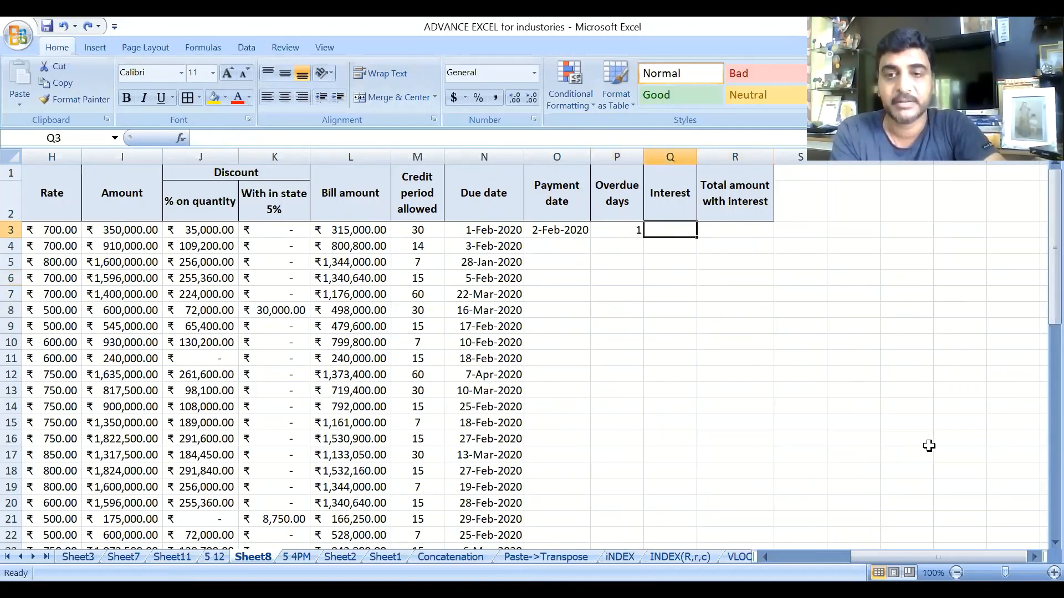
Extend the Interest column header in Q1 to read "Interest 24% PER ann".
{"action": "left_click", "coordinate": [1034, 557]}
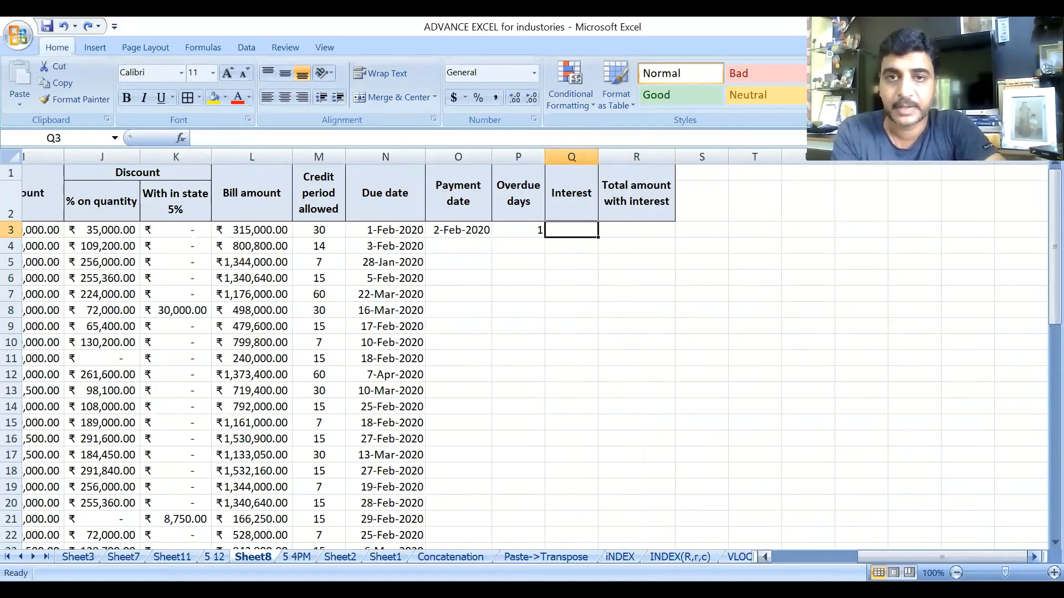
{"action": "left_click", "coordinate": [1034, 556]}
{"action": "left_click", "coordinate": [1034, 557]}
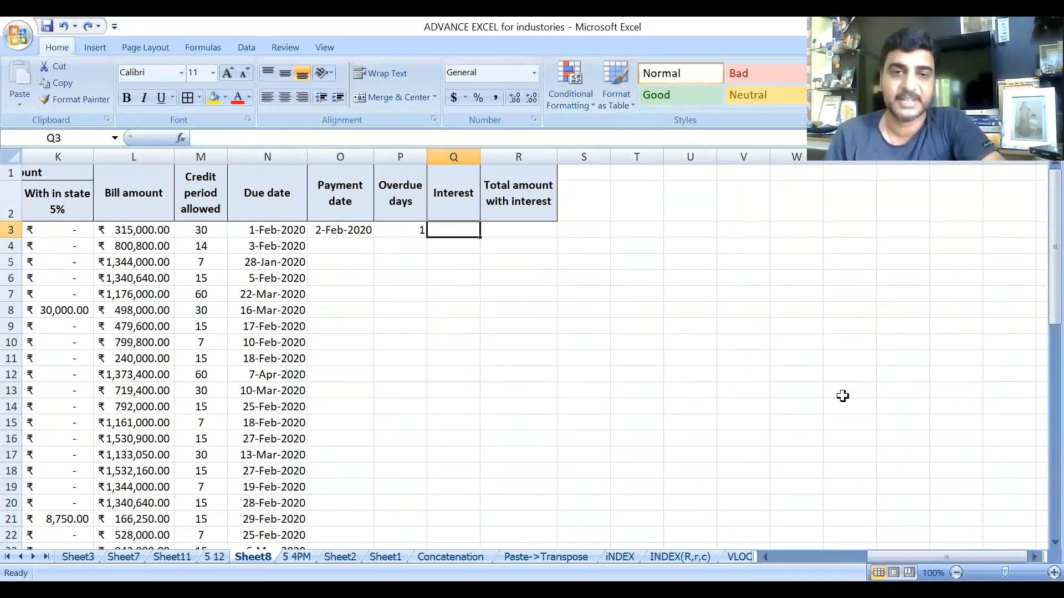
{"action": "left_click", "coordinate": [703, 208]}
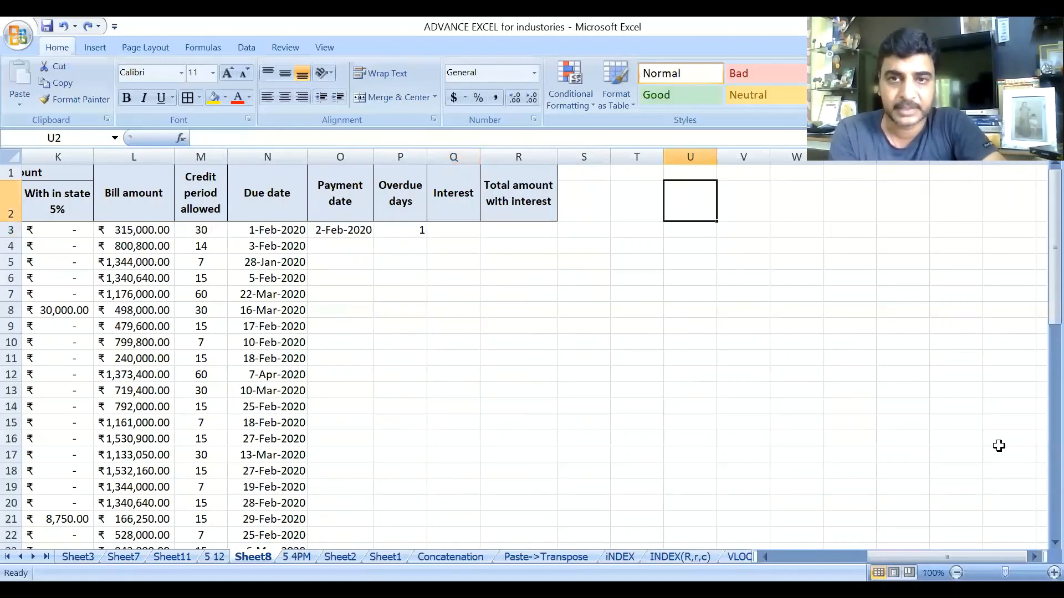
{"action": "double_click", "coordinate": [455, 205]}
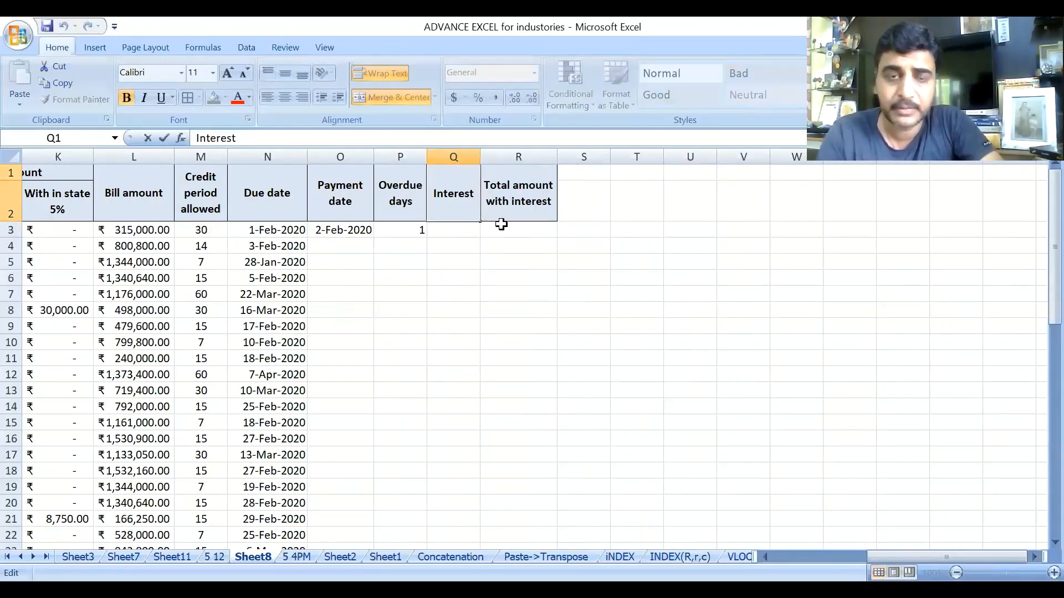
{"action": "type", "text": "2"}
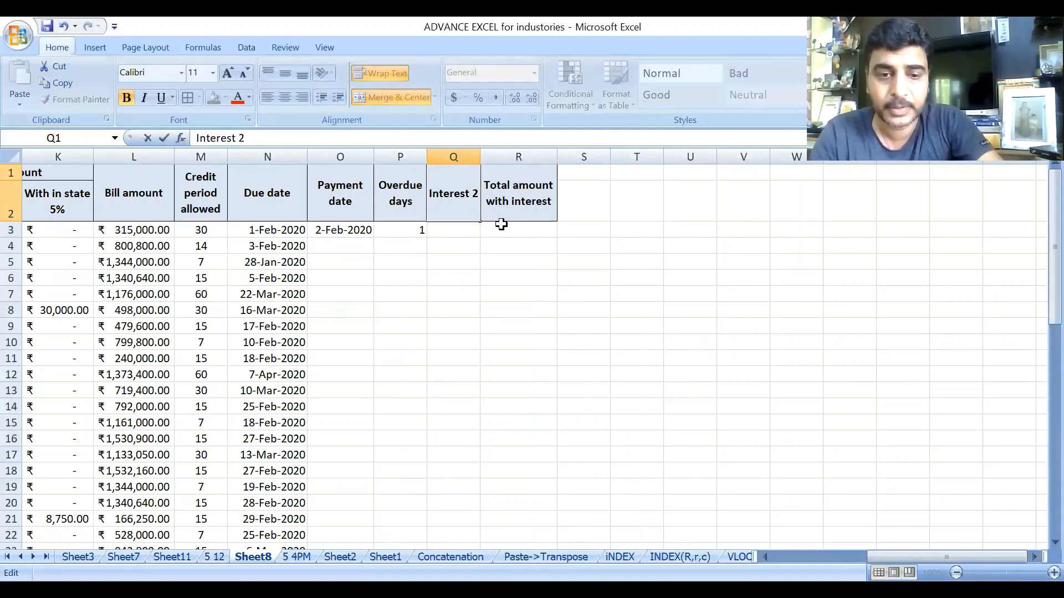
{"action": "key", "text": "Return"}
{"action": "type", "text": "5"}
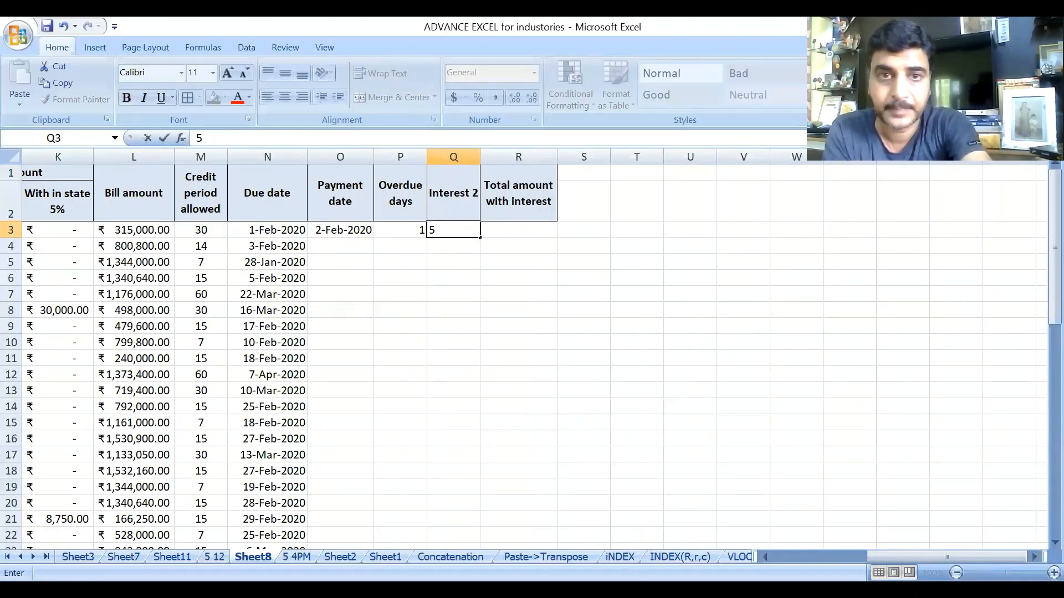
{"action": "key", "text": "Escape"}
{"action": "left_click", "coordinate": [475, 193]}
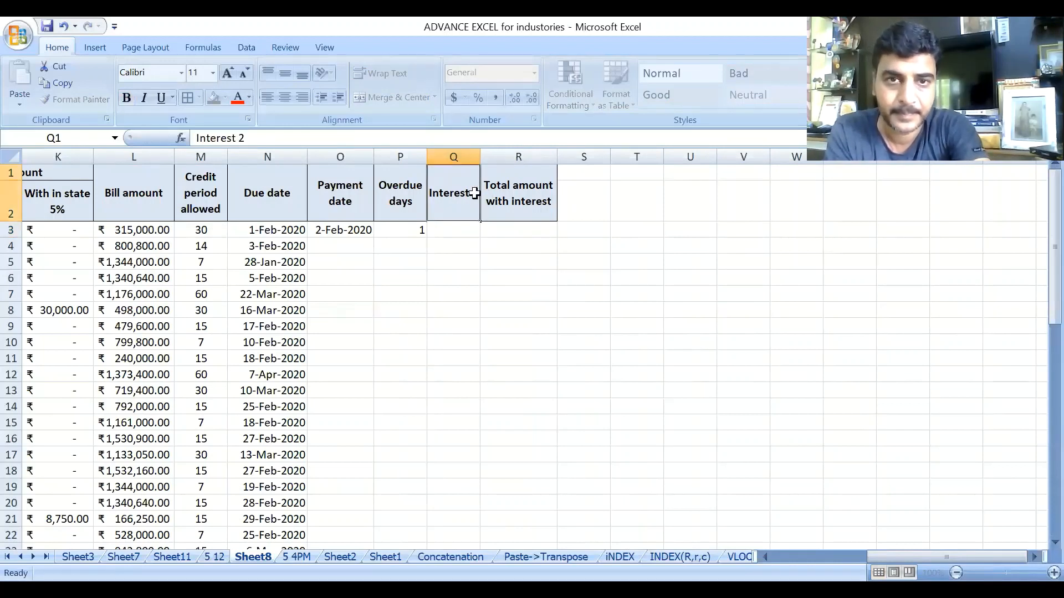
{"action": "key", "text": "F2"}
{"action": "type", "text": "4"}
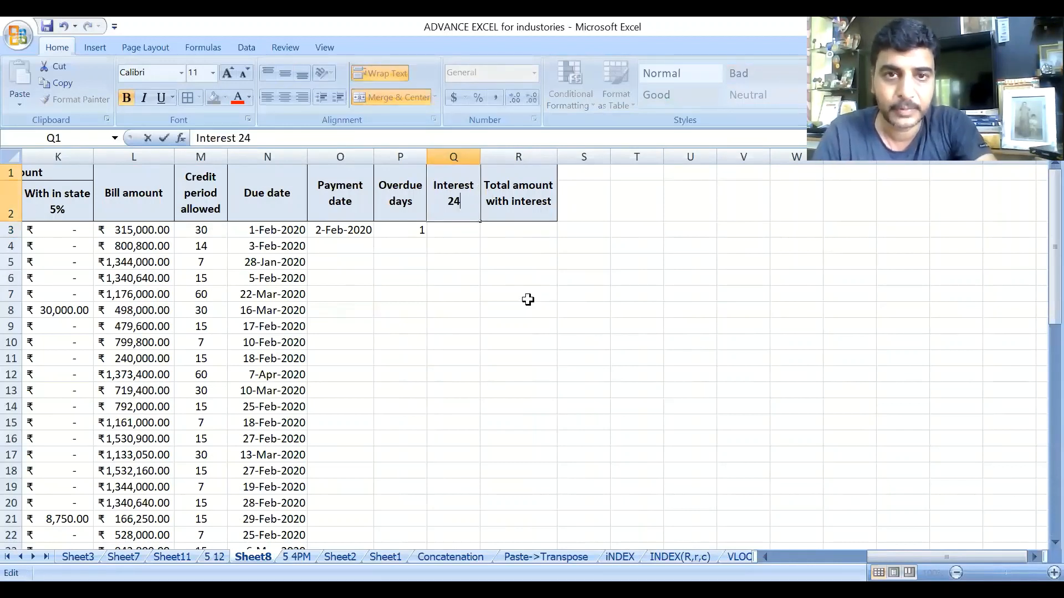
{"action": "type", "text": "%"}
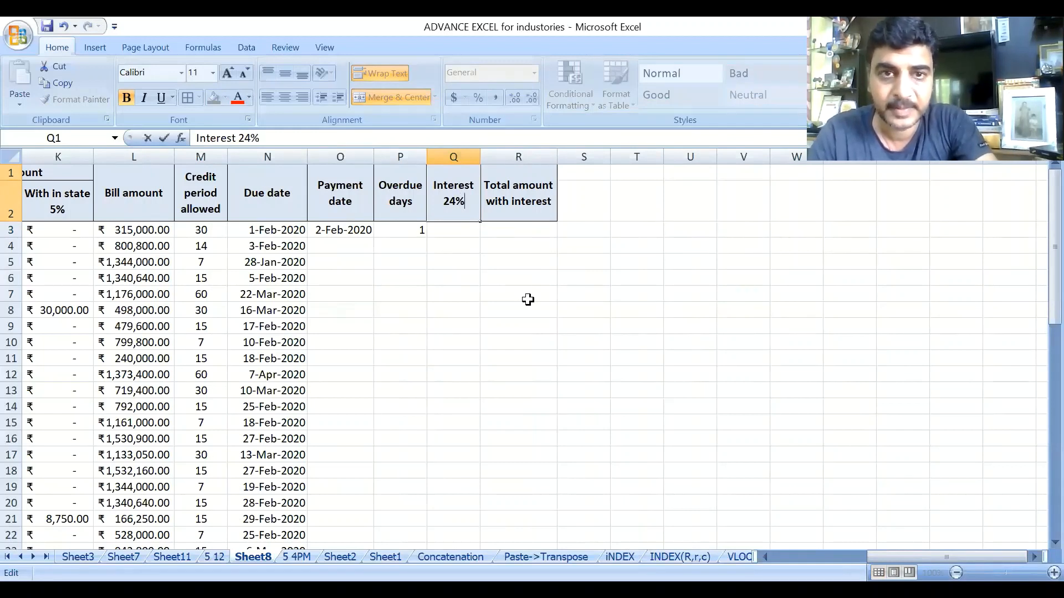
{"action": "type", "text": " PER"}
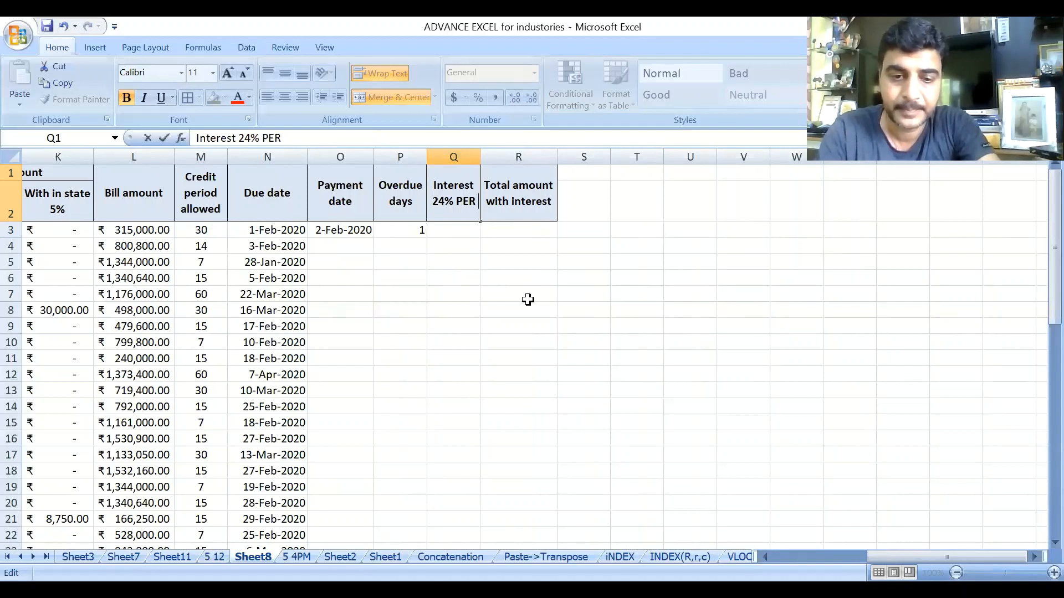
{"action": "type", "text": " ann"}
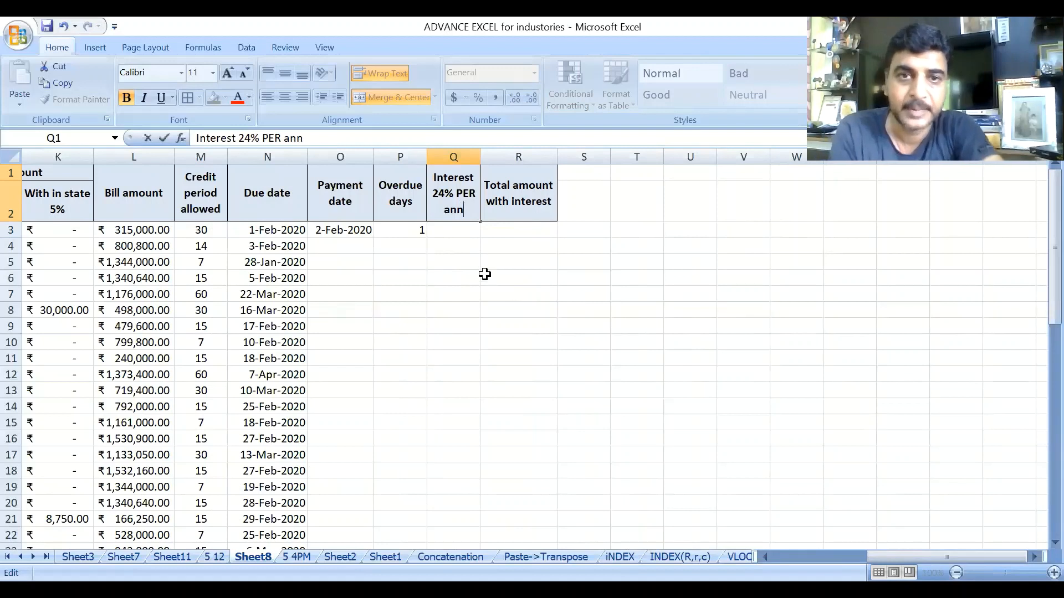
Change "PER" to "Per" in the Q1 interest header and commit the edit.
{"action": "left_click", "coordinate": [475, 191]}
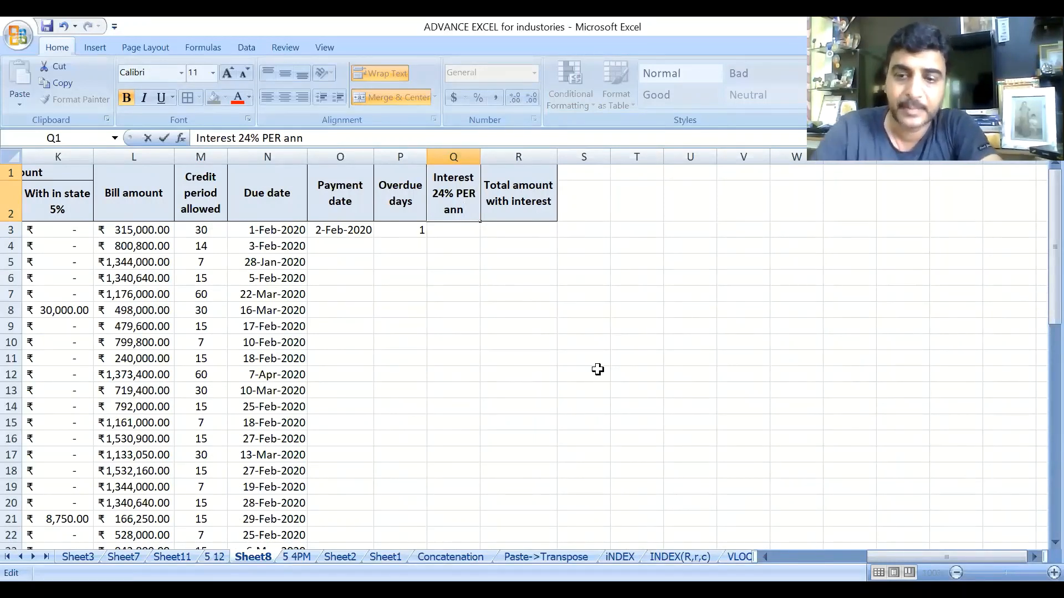
{"action": "key", "text": "BackSpace"}
{"action": "key", "text": "BackSpace"}
{"action": "type", "text": "er"}
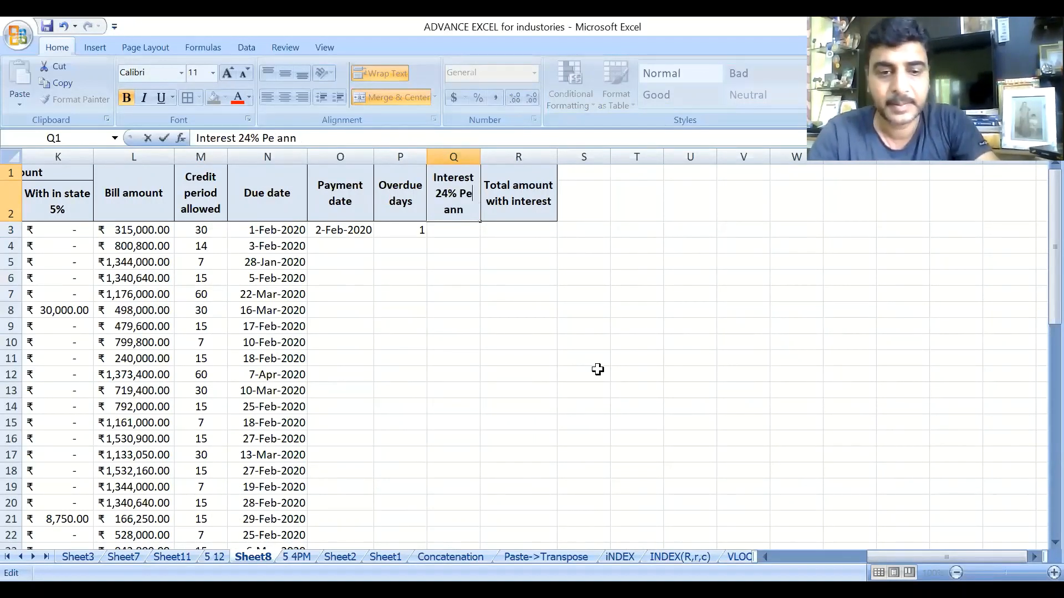
{"action": "key", "text": "Return"}
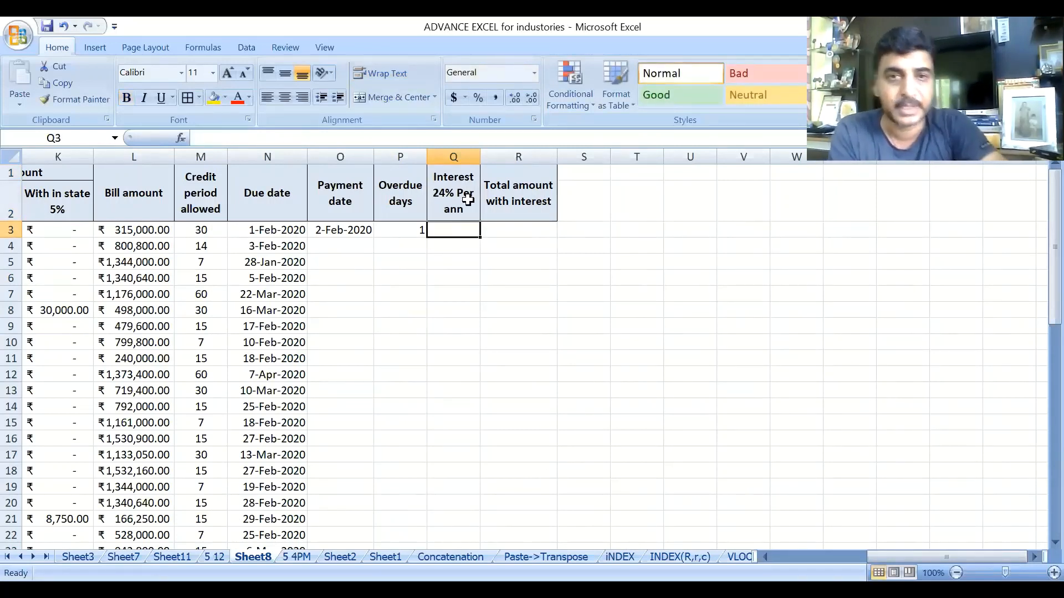
Calculate the first record's interest in Q3 with =L3*P3*2%/365.
{"action": "left_click", "coordinate": [391, 230]}
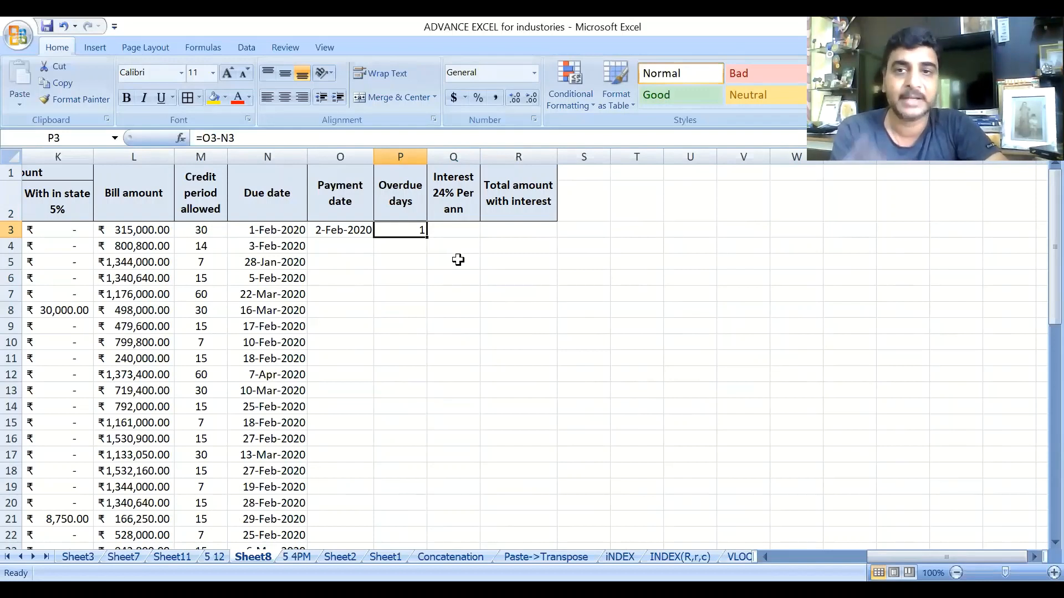
{"action": "left_click", "coordinate": [453, 232]}
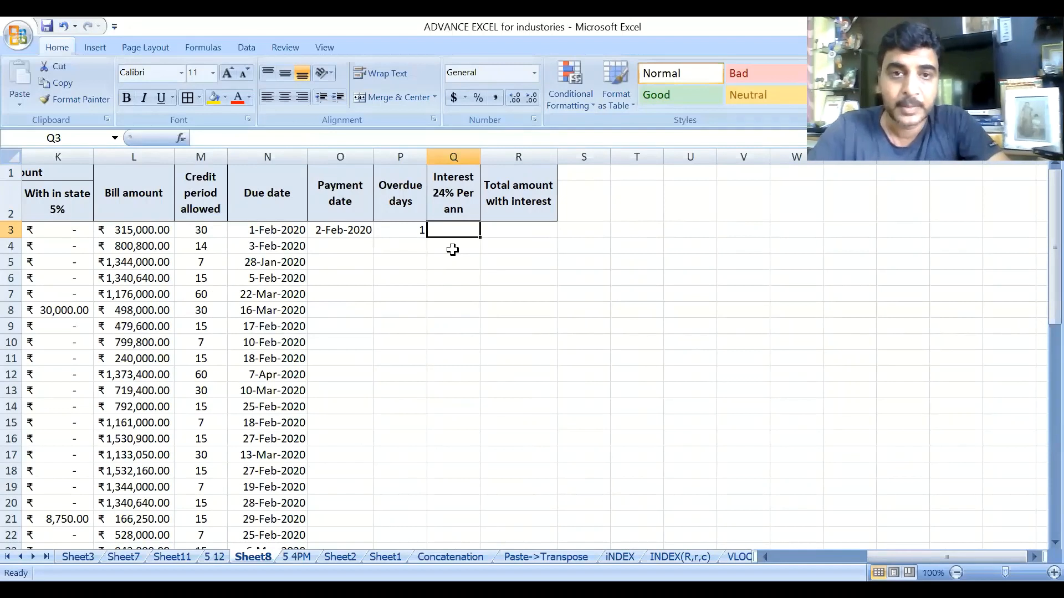
{"action": "type", "text": "="}
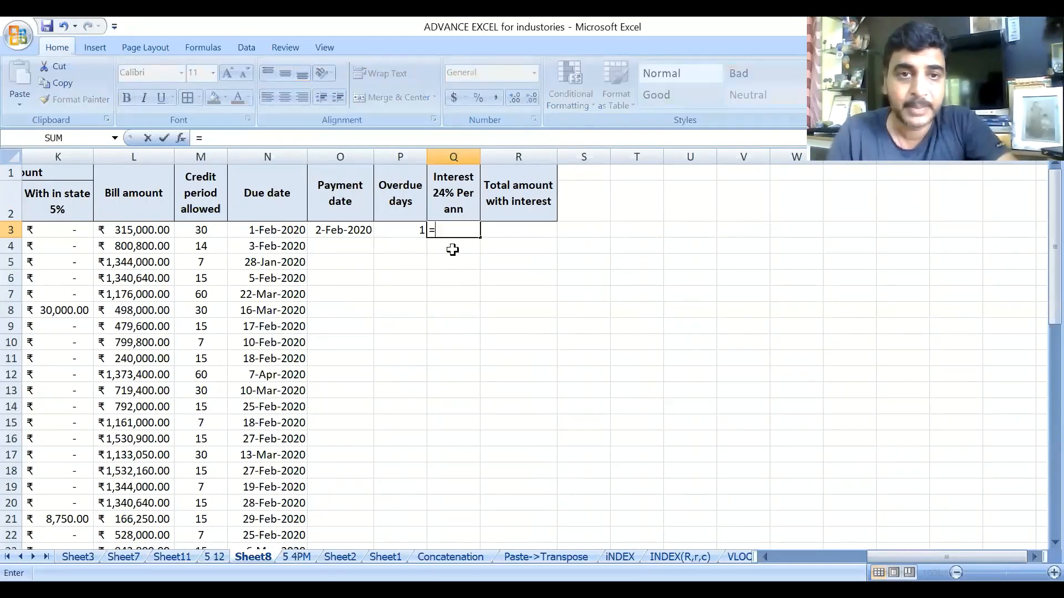
{"action": "left_click", "coordinate": [145, 233]}
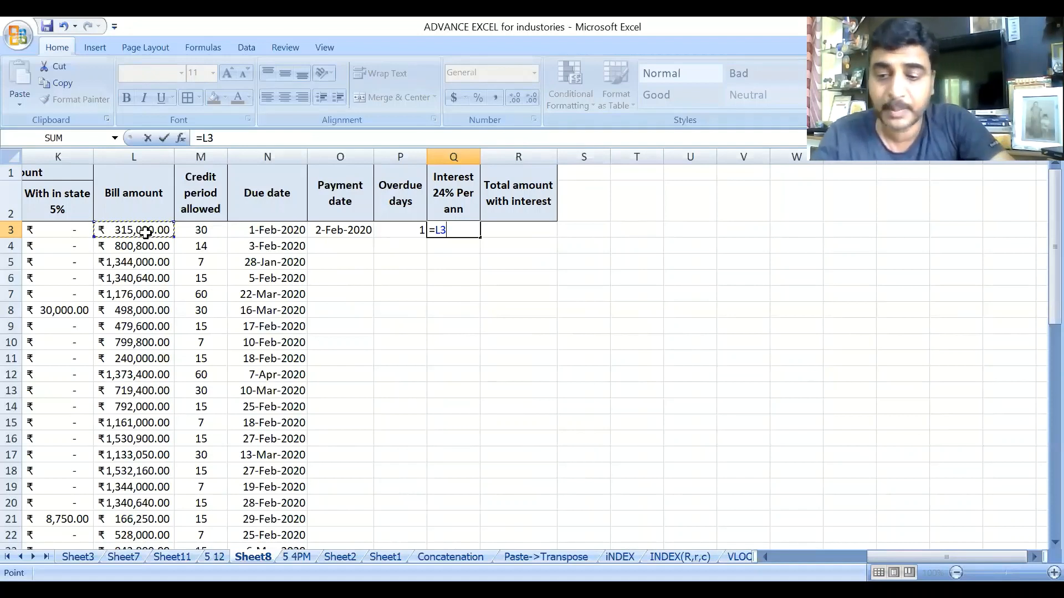
{"action": "type", "text": "*"}
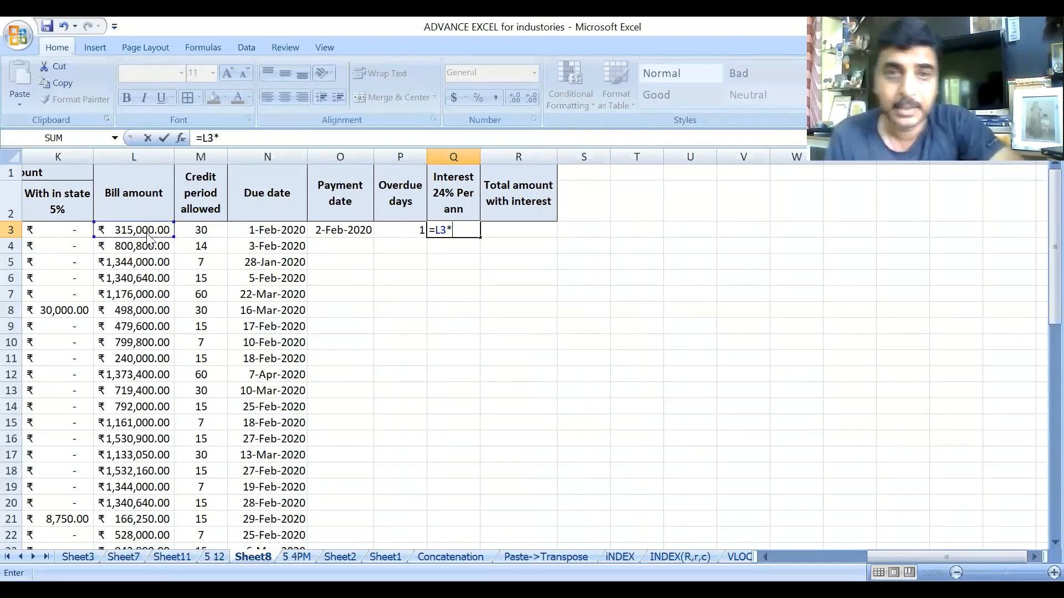
{"action": "left_click", "coordinate": [415, 232]}
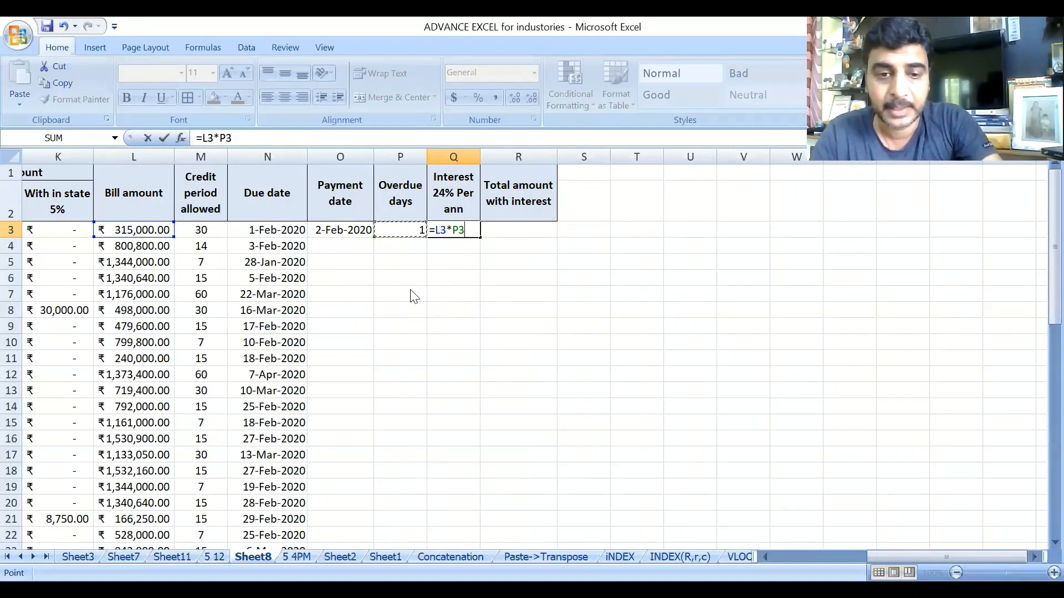
{"action": "type", "text": "*"}
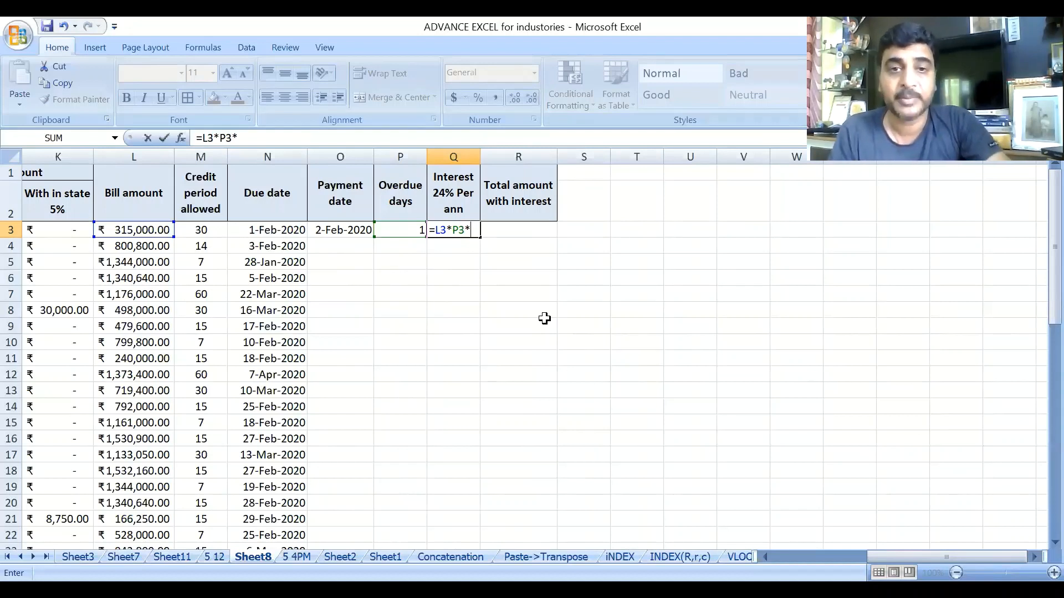
{"action": "type", "text": "2"}
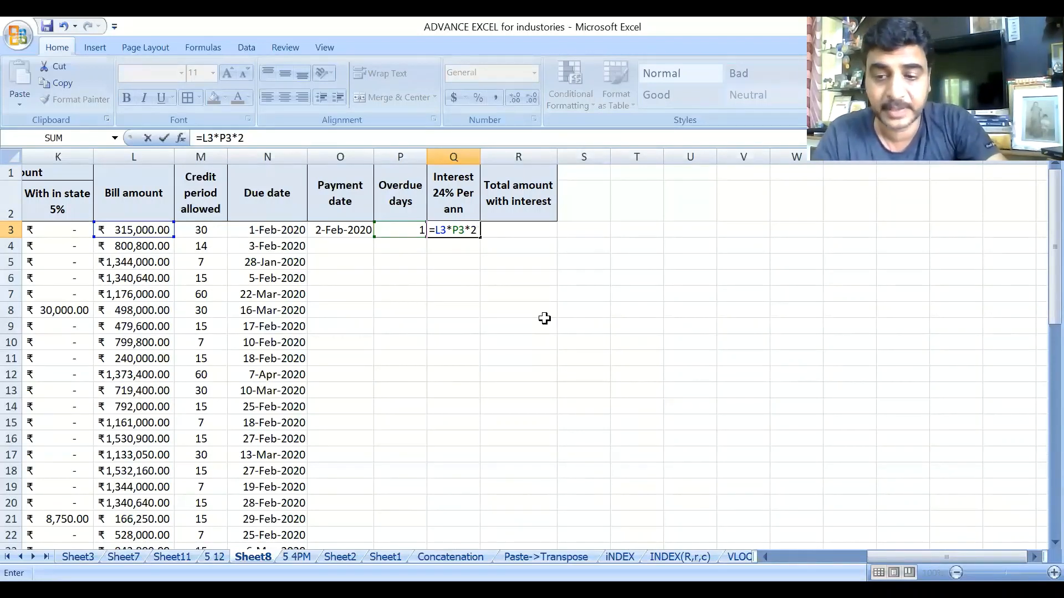
{"action": "type", "text": "%"}
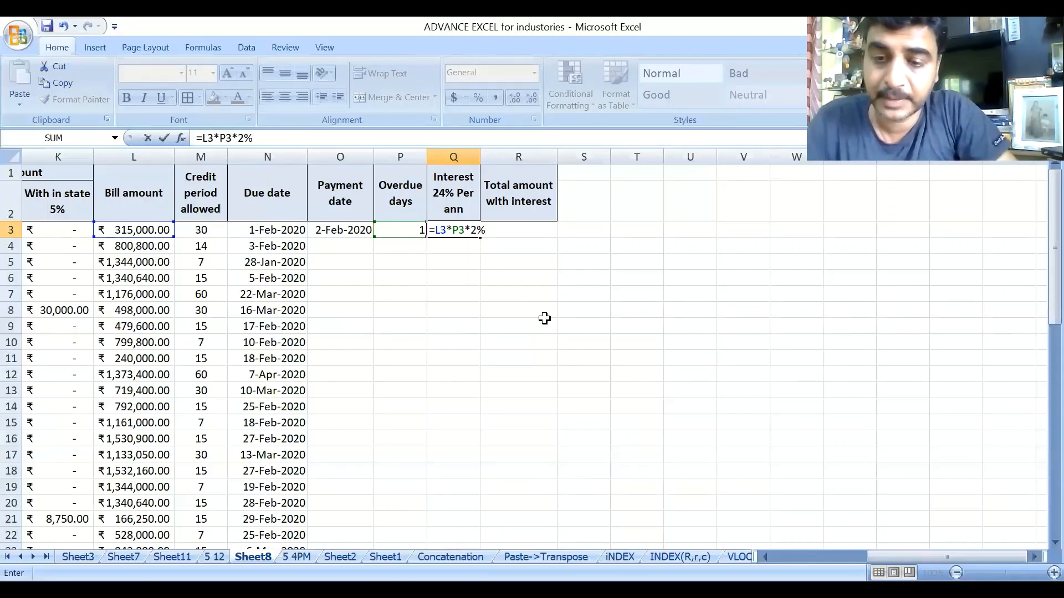
{"action": "type", "text": ")"}
{"action": "key", "text": "BackSpace"}
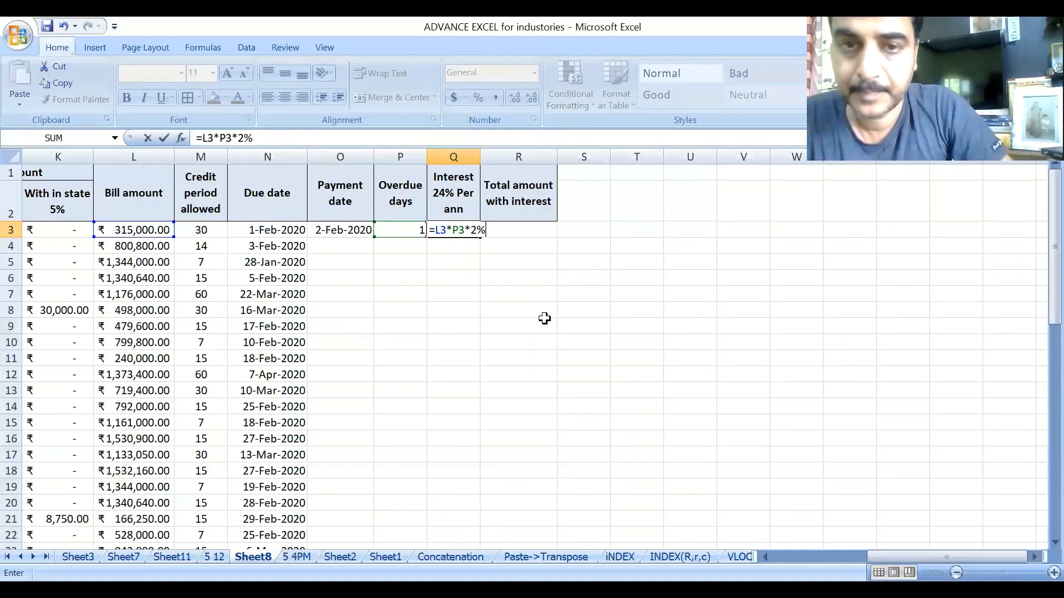
{"action": "type", "text": "0"}
{"action": "key", "text": "BackSpace"}
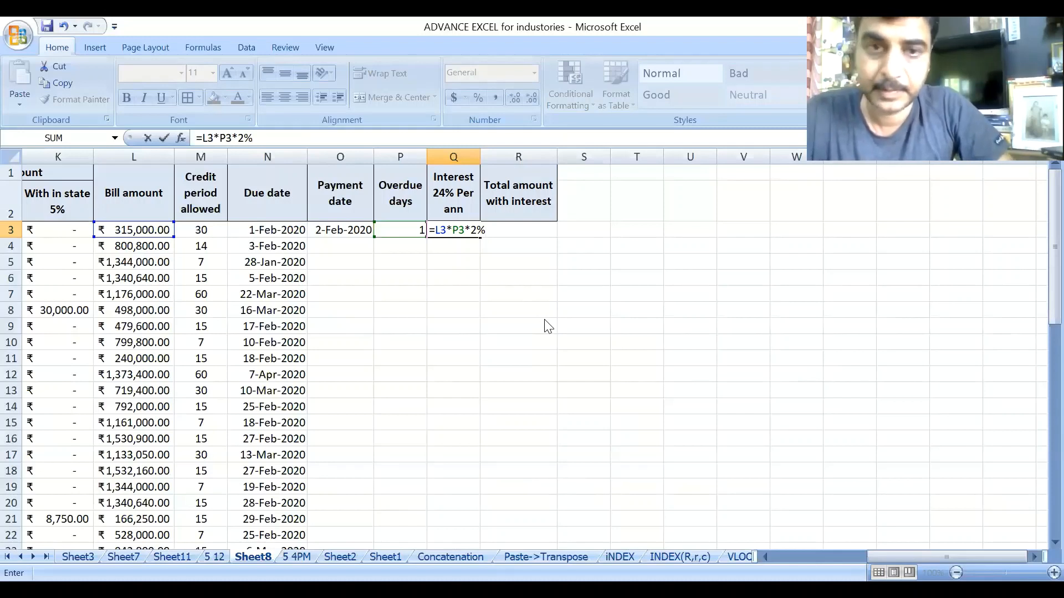
{"action": "type", "text": "/3"}
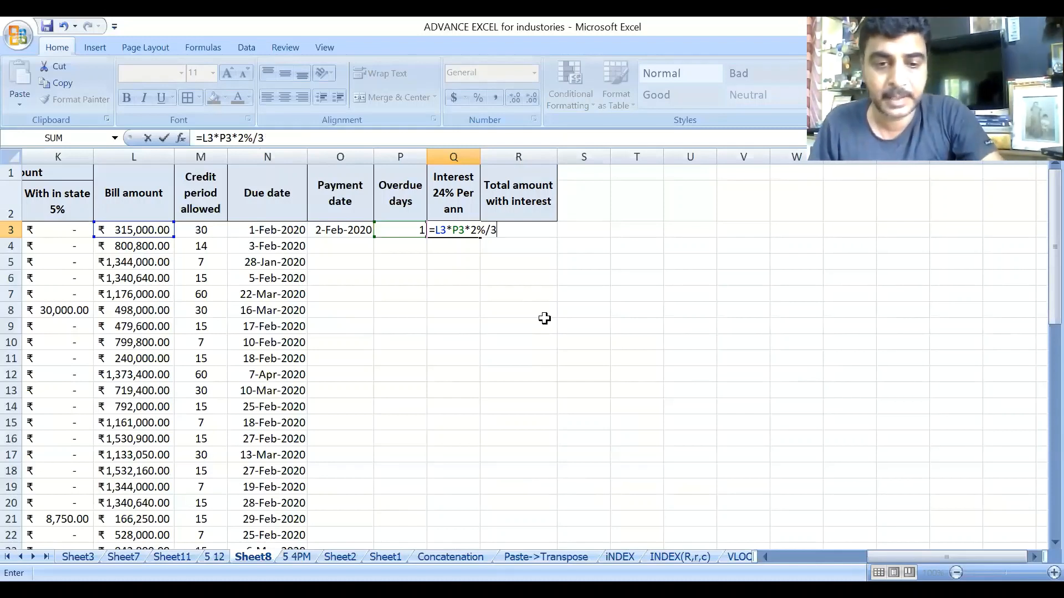
{"action": "type", "text": "65"}
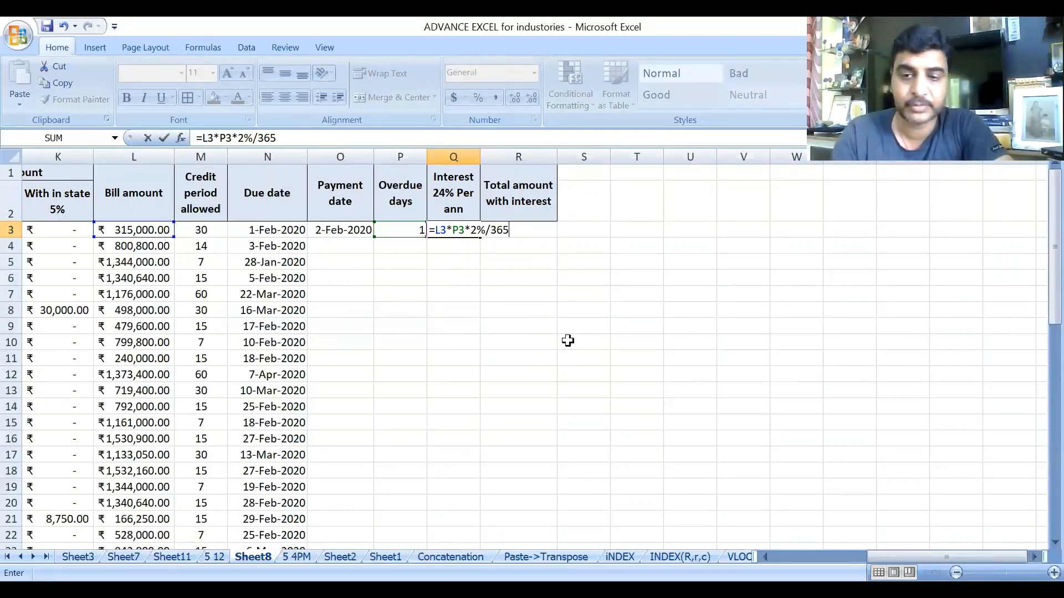
{"action": "key", "text": "Return"}
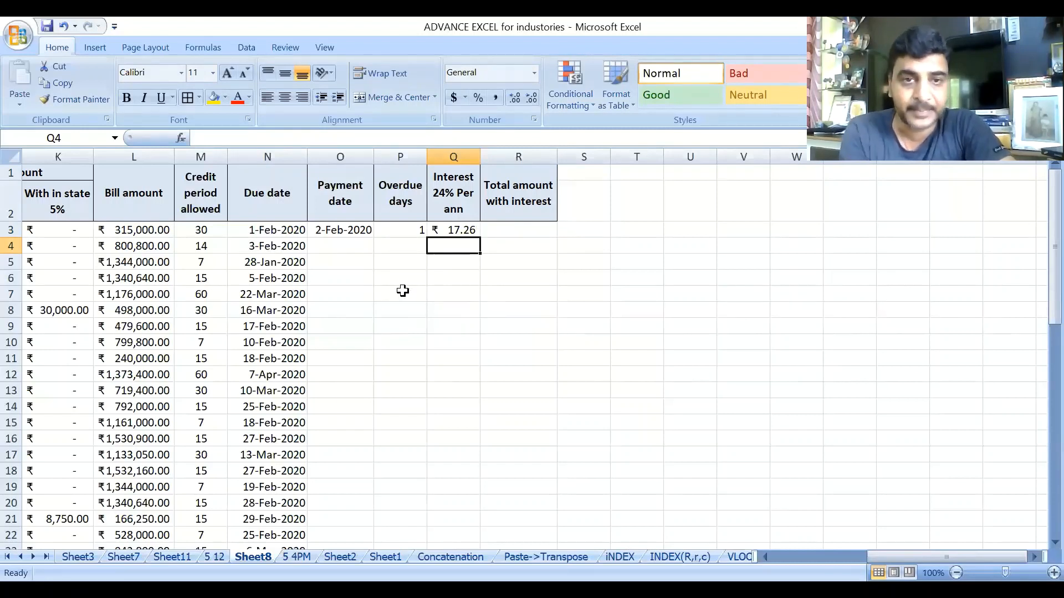
Change the first record's payment date in O3 to 3/2/2020, and check its credit period, overdue days and interest.
{"action": "left_click", "coordinate": [338, 235]}
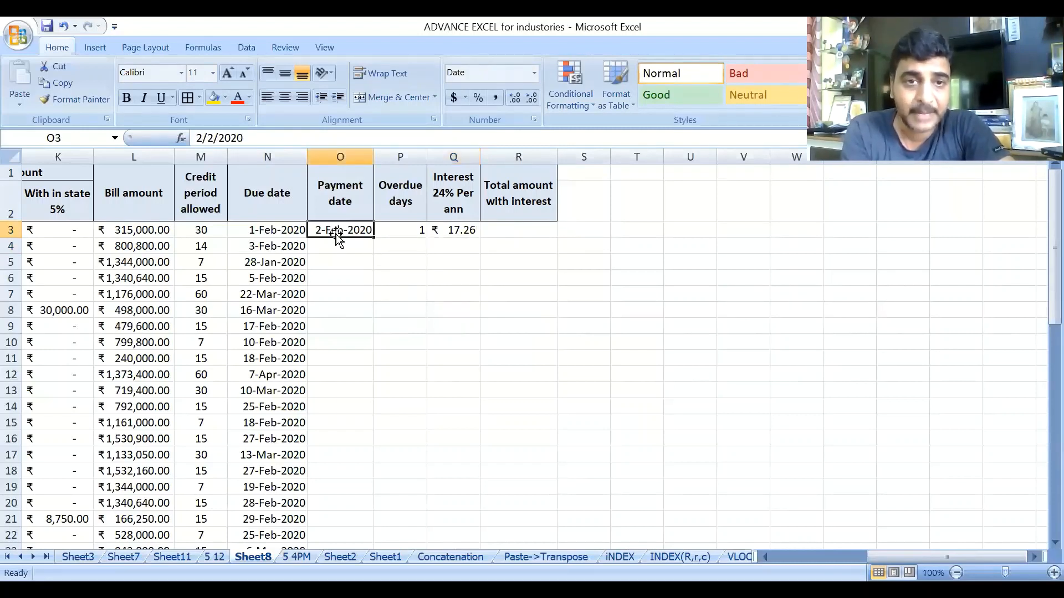
{"action": "left_click", "coordinate": [205, 138]}
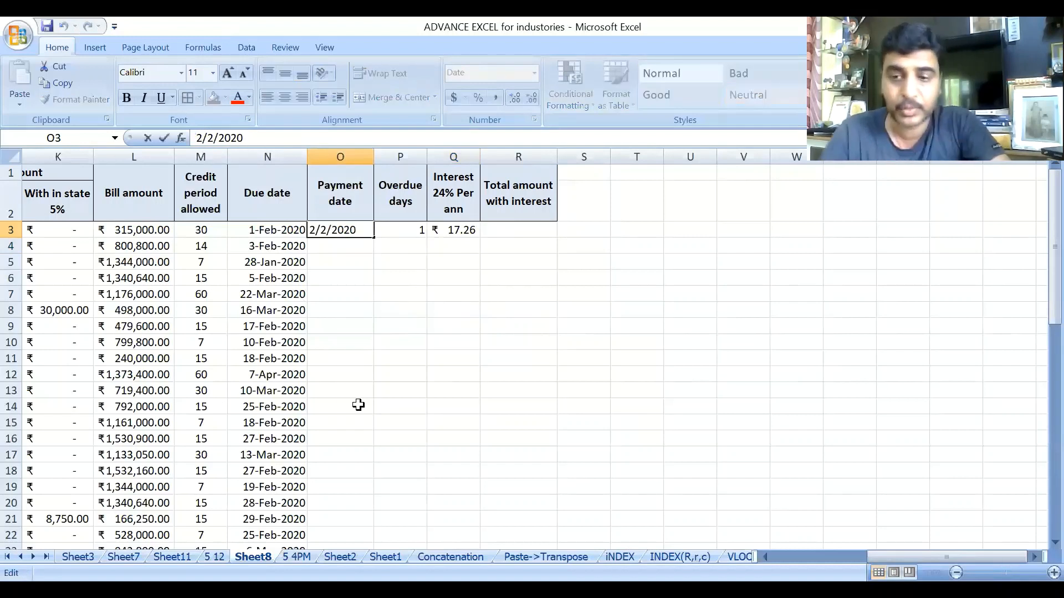
{"action": "key", "text": "BackSpace"}
{"action": "type", "text": "3"}
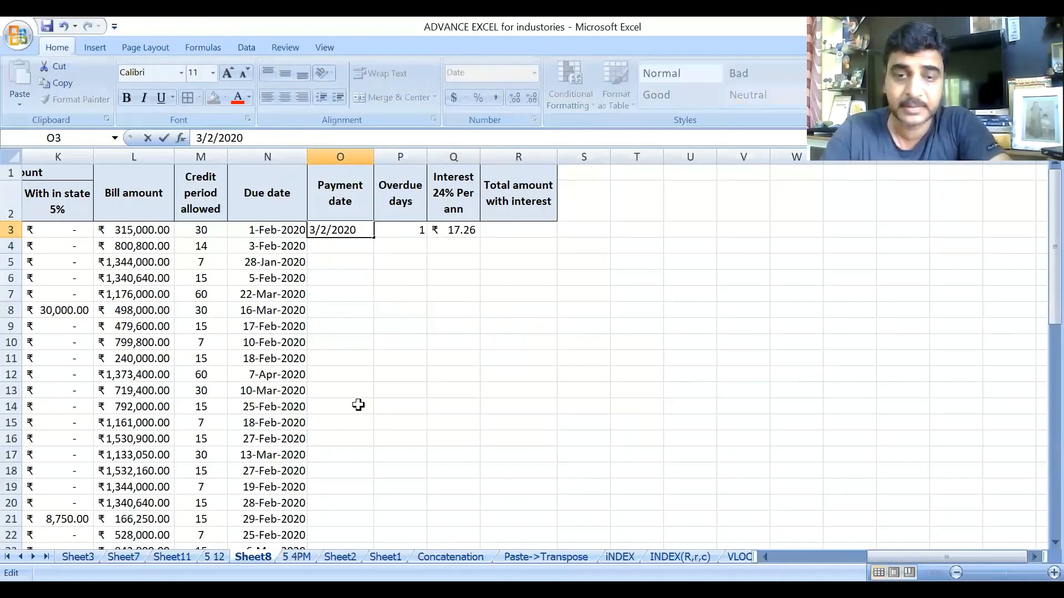
{"action": "key", "text": "Return"}
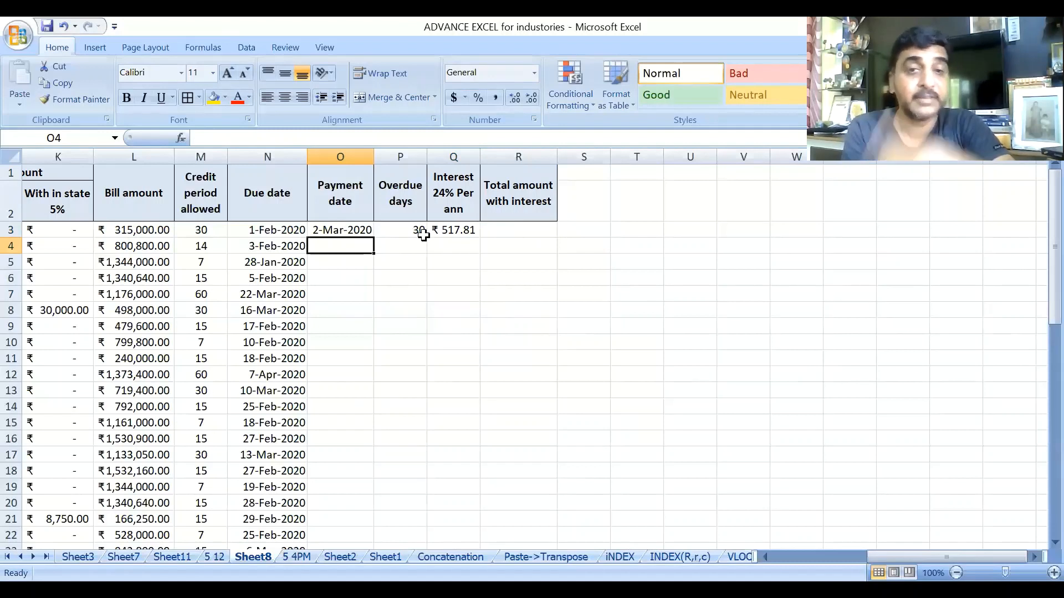
{"action": "left_click", "coordinate": [210, 230]}
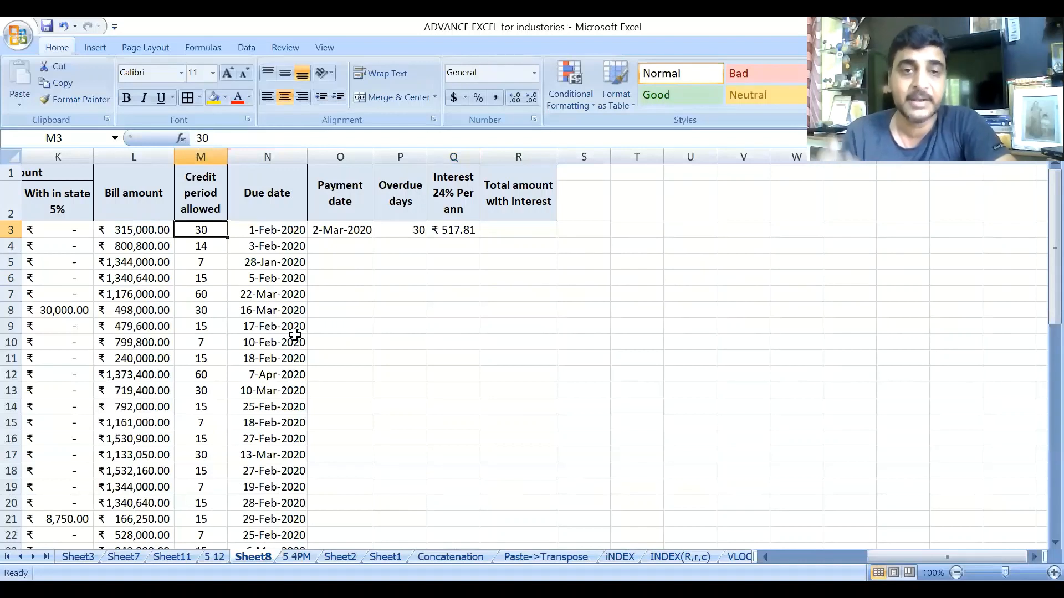
{"action": "left_click", "coordinate": [397, 228]}
{"action": "left_click", "coordinate": [456, 232]}
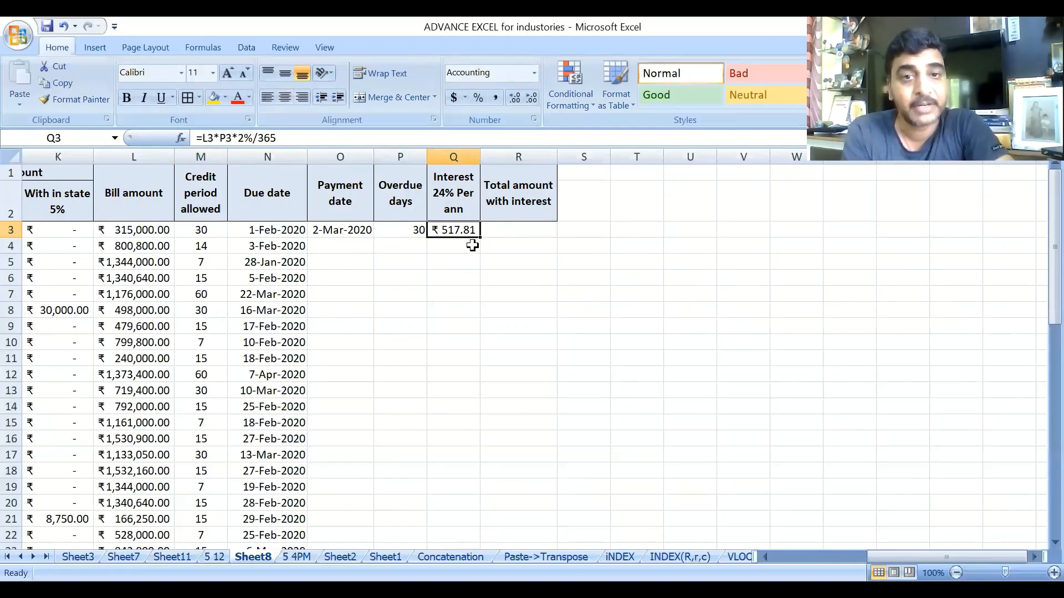
{"action": "left_click", "coordinate": [412, 231]}
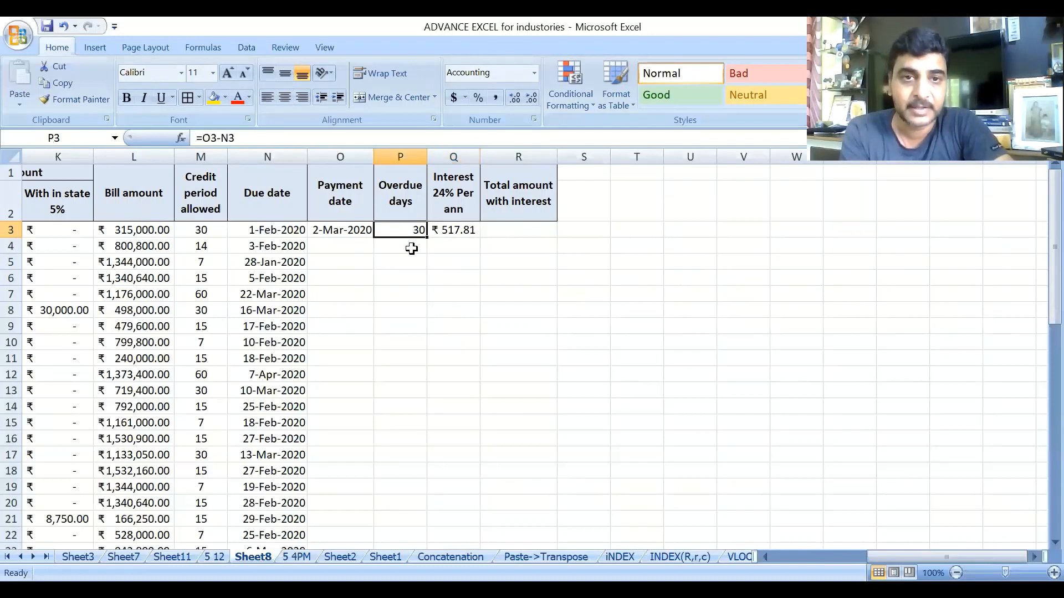
Change the first record's payment date in O3 to 2/12/2020 and check its overdue days.
{"action": "left_click", "coordinate": [358, 230]}
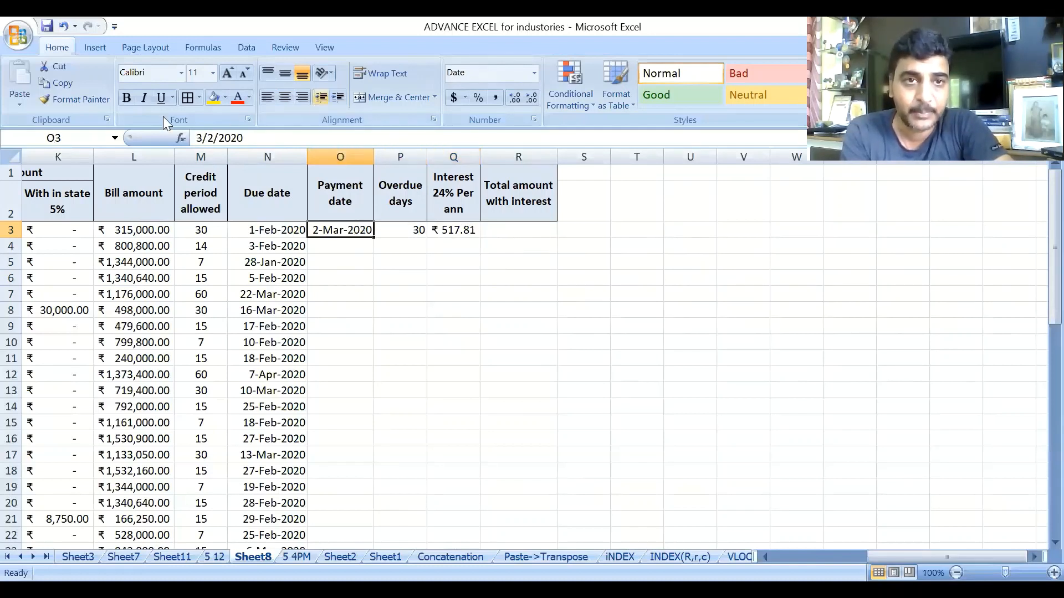
{"action": "left_click", "coordinate": [205, 137]}
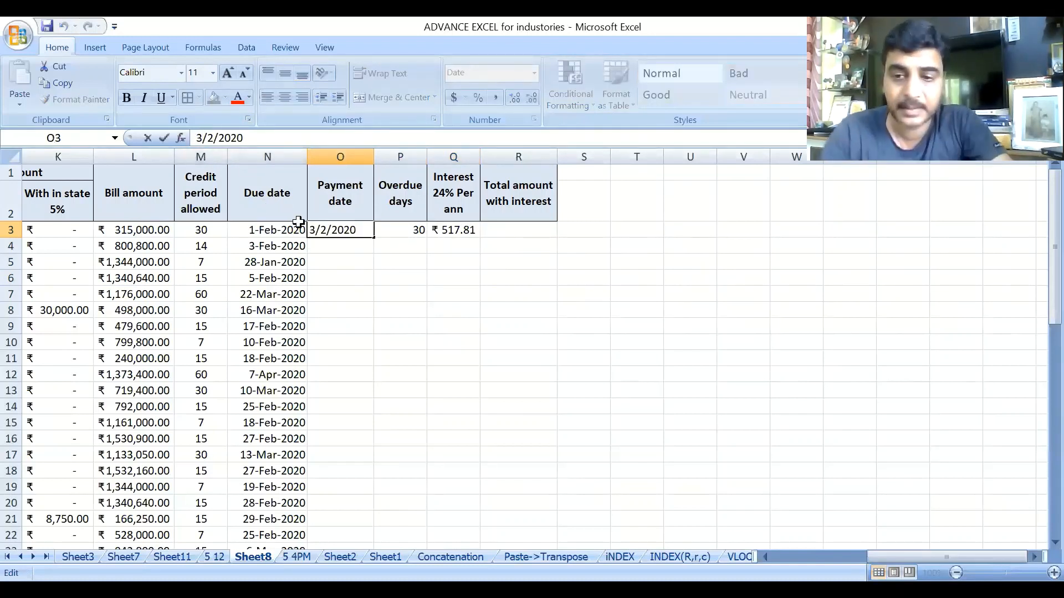
{"action": "key", "text": "BackSpace"}
{"action": "type", "text": "2"}
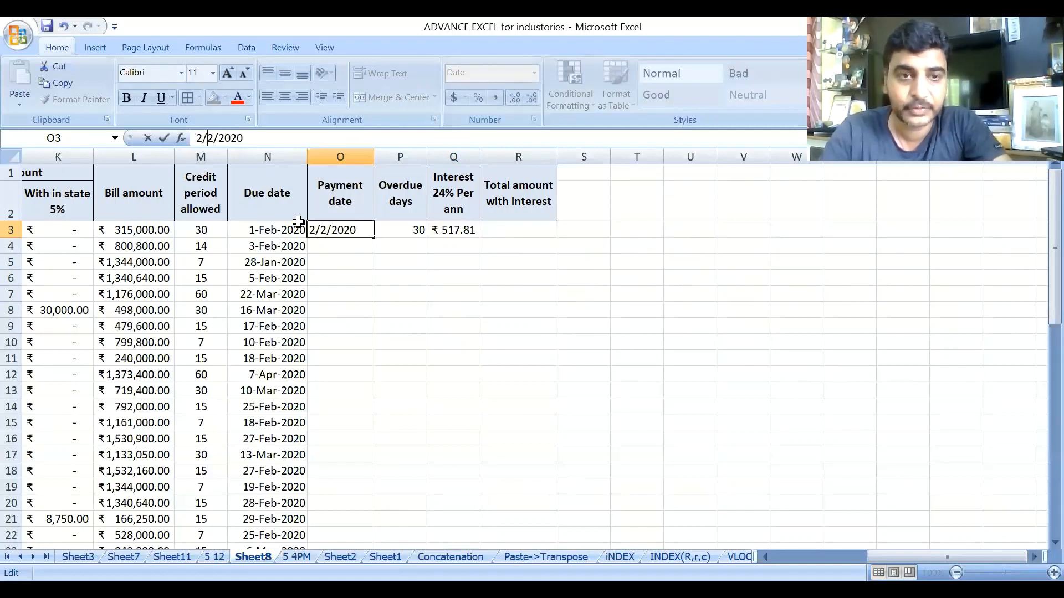
{"action": "type", "text": "1"}
{"action": "key", "text": "Return"}
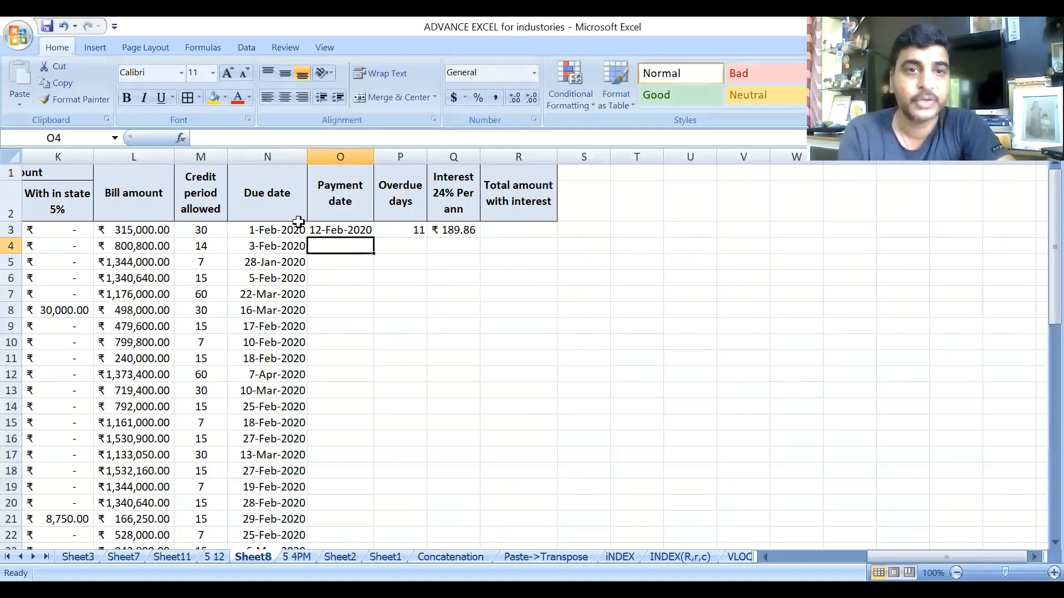
{"action": "left_click", "coordinate": [408, 231]}
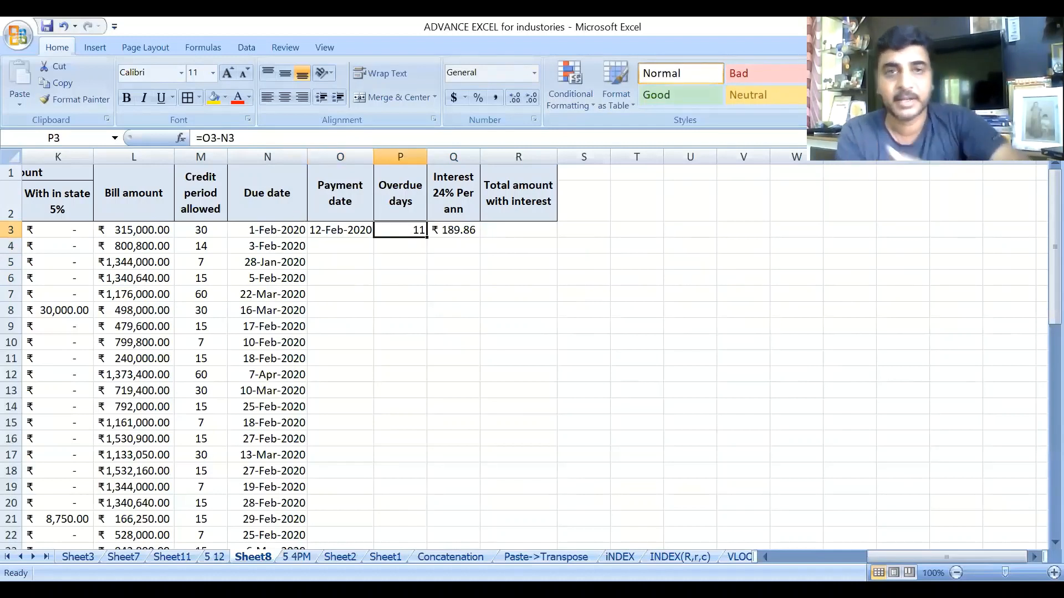
Correct the interest rate in Q3 to 24% so the formula reads =L3*P3*24%/365, and review it.
{"action": "left_click", "coordinate": [465, 237]}
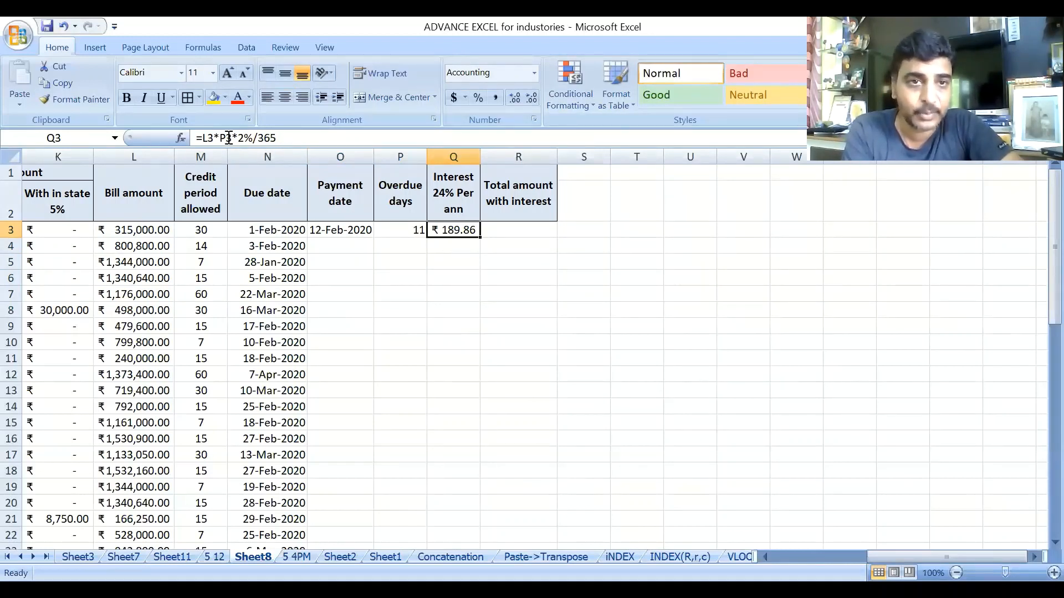
{"action": "left_click_drag", "start_coordinate": [280, 138], "coordinate": [195, 137]}
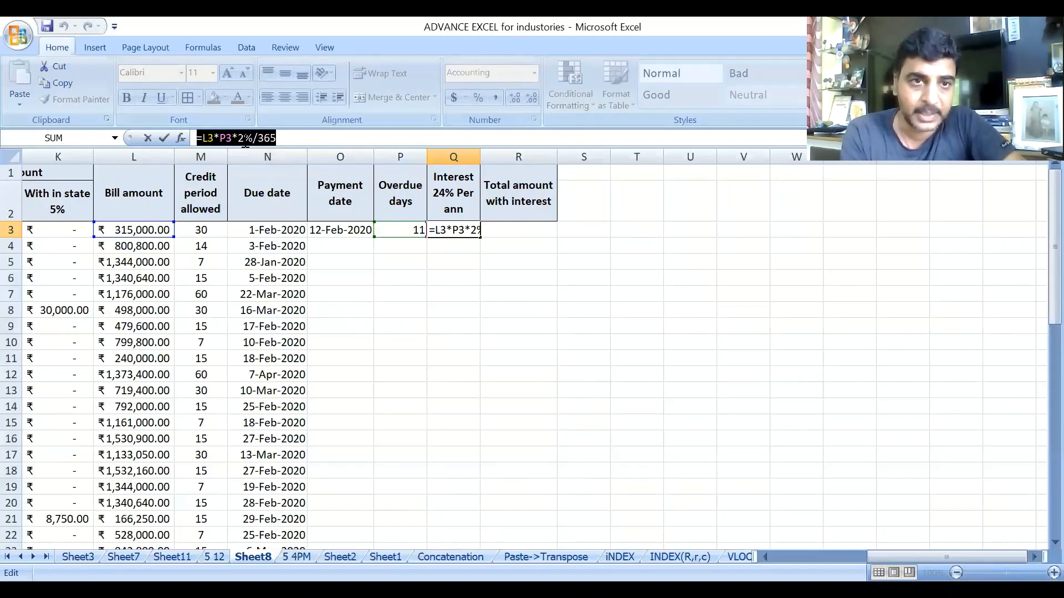
{"action": "key", "text": "End"}
{"action": "type", "text": "4"}
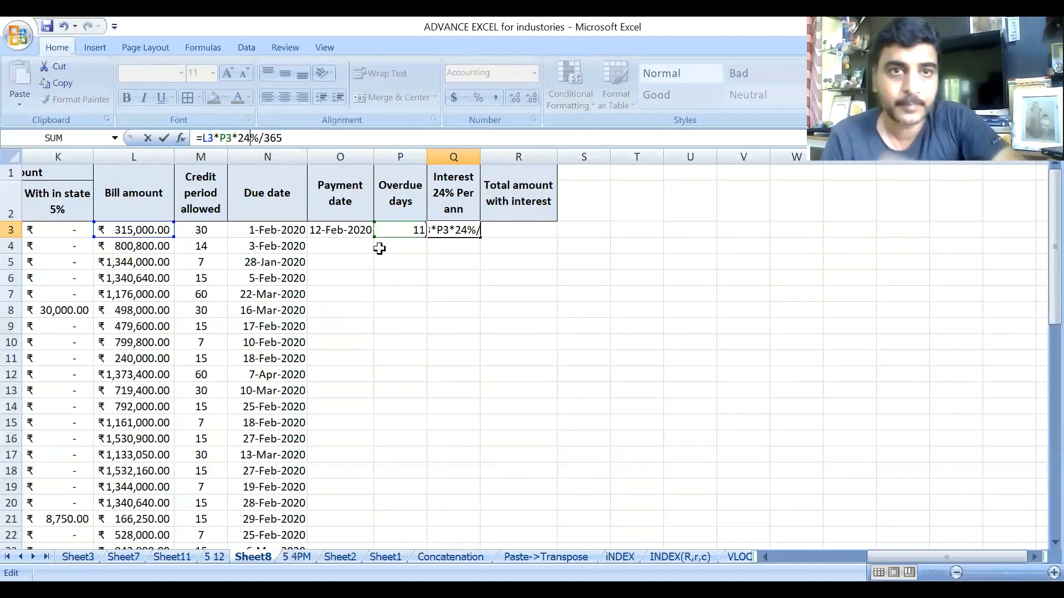
{"action": "key", "text": "Return"}
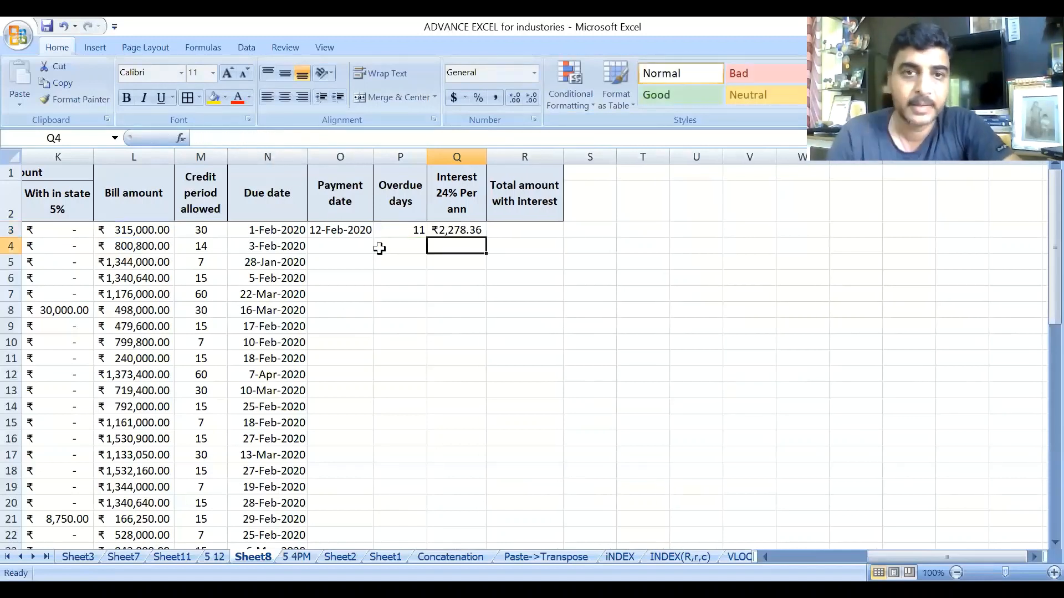
{"action": "left_click", "coordinate": [453, 230]}
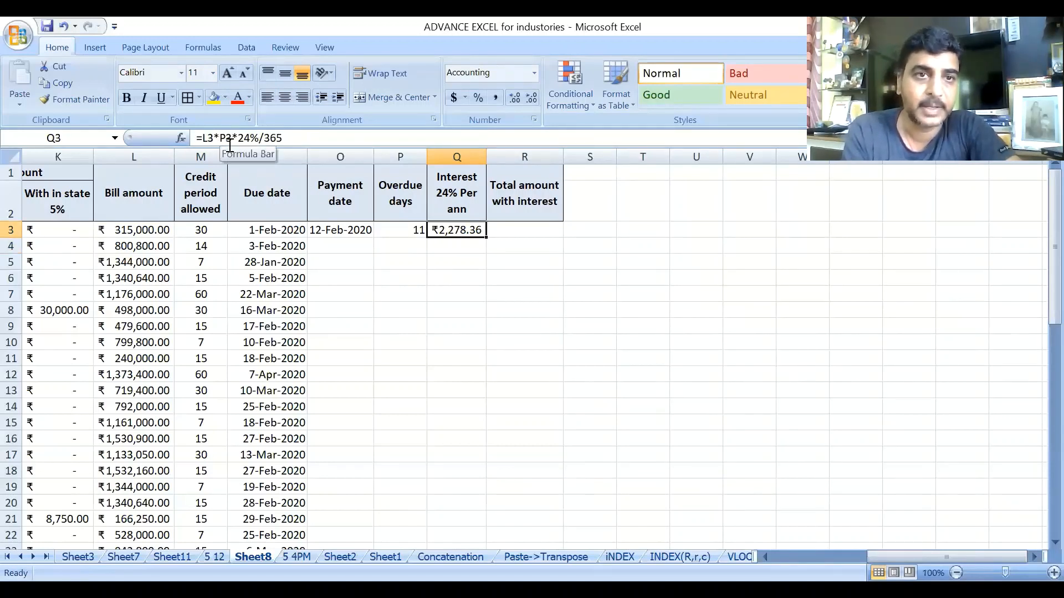
{"action": "left_click", "coordinate": [496, 275]}
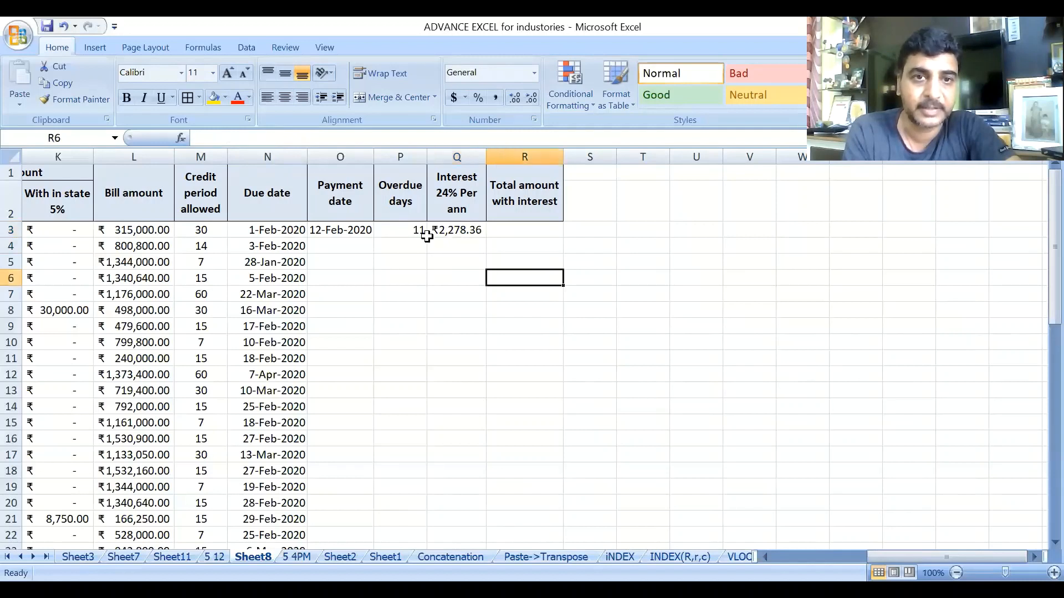
{"action": "left_click", "coordinate": [435, 230]}
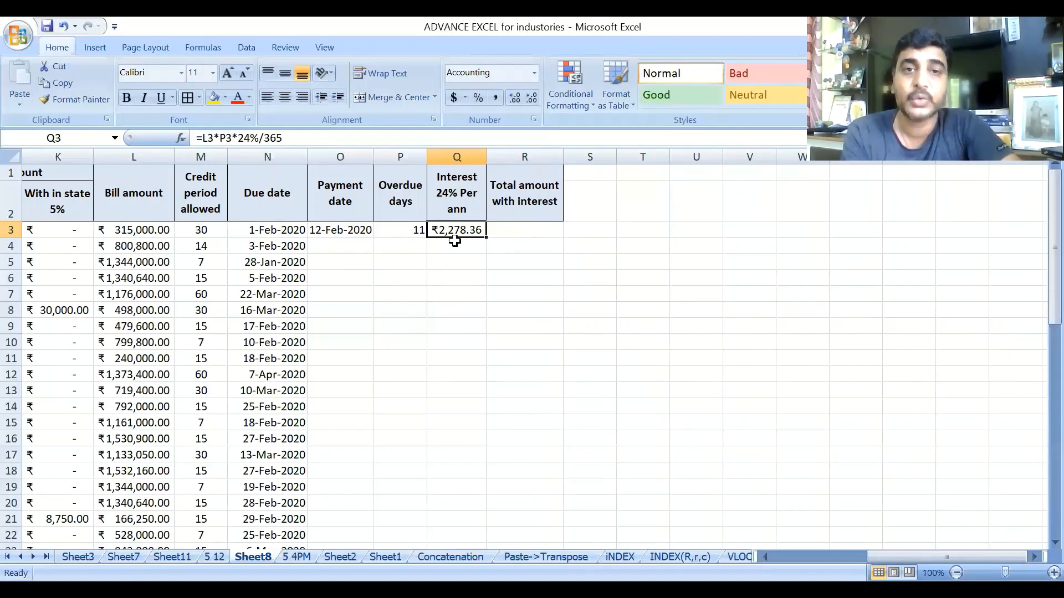
Calculate the first record's total amount with interest in R3 with =L3+Q3.
{"action": "left_click", "coordinate": [512, 230]}
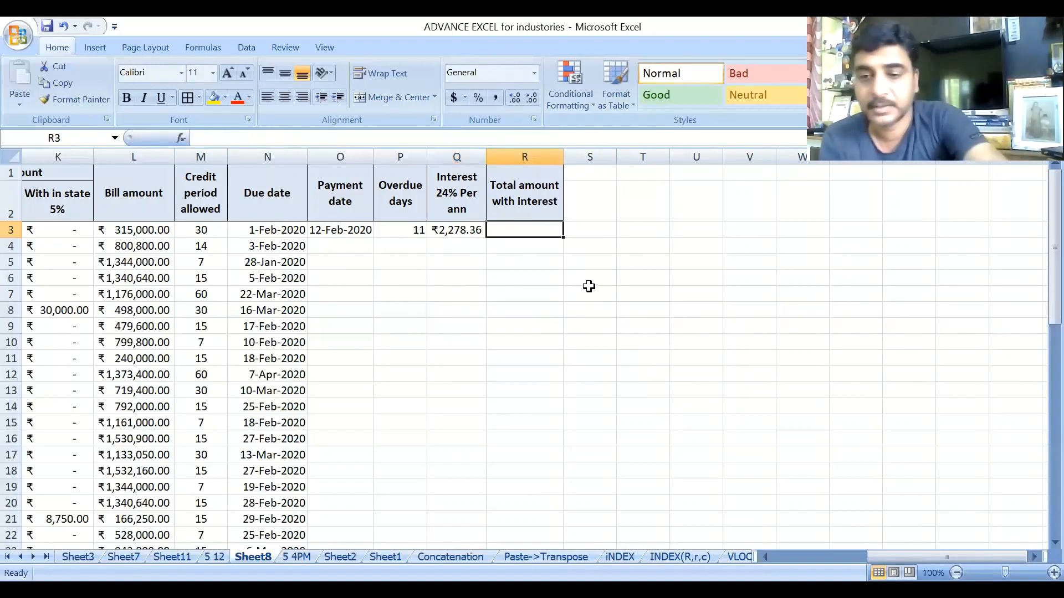
{"action": "type", "text": "="}
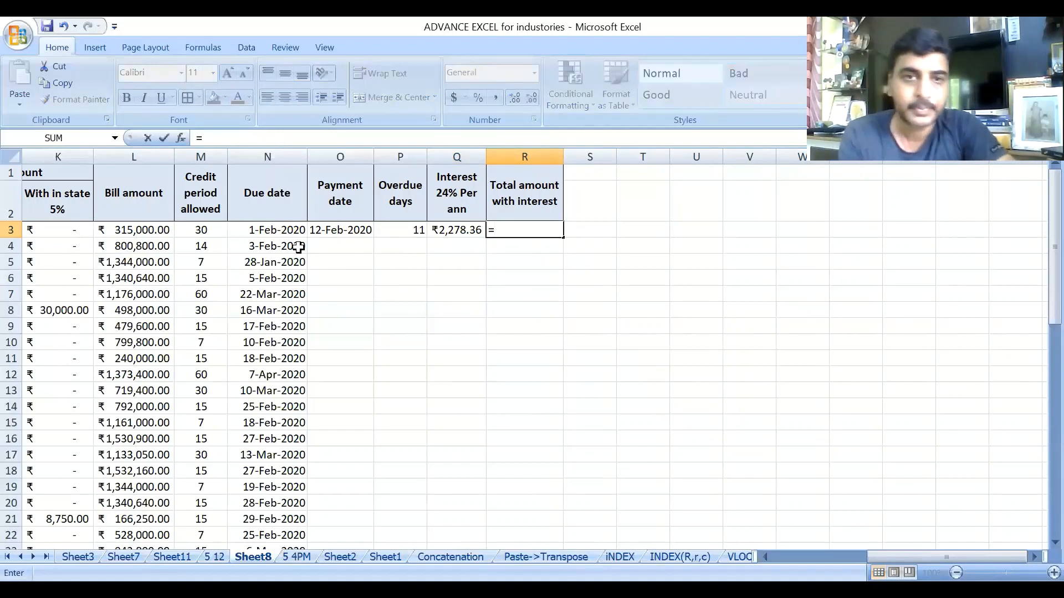
{"action": "left_click", "coordinate": [139, 234]}
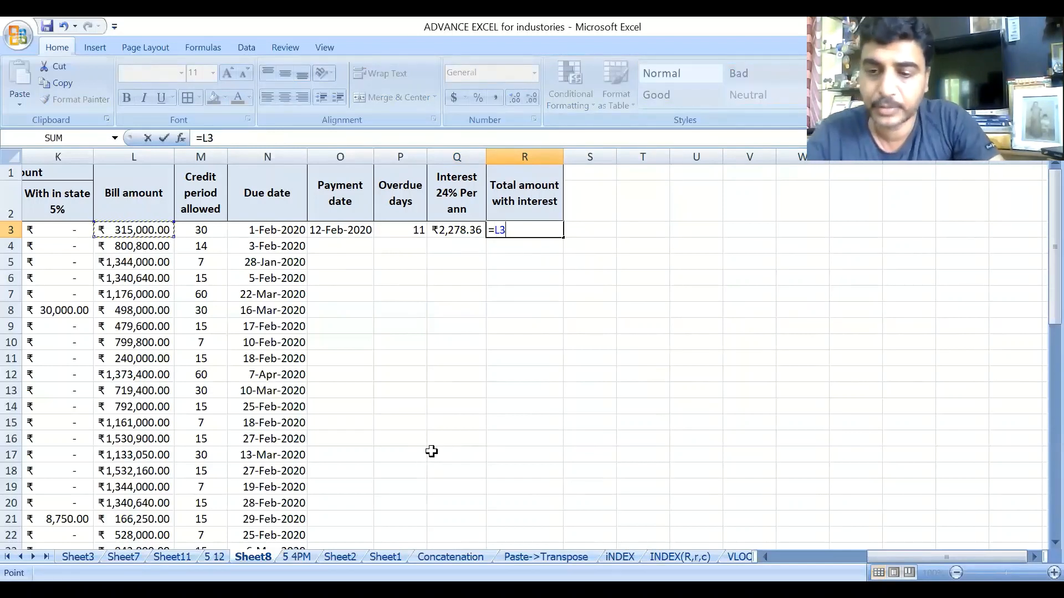
{"action": "type", "text": "+"}
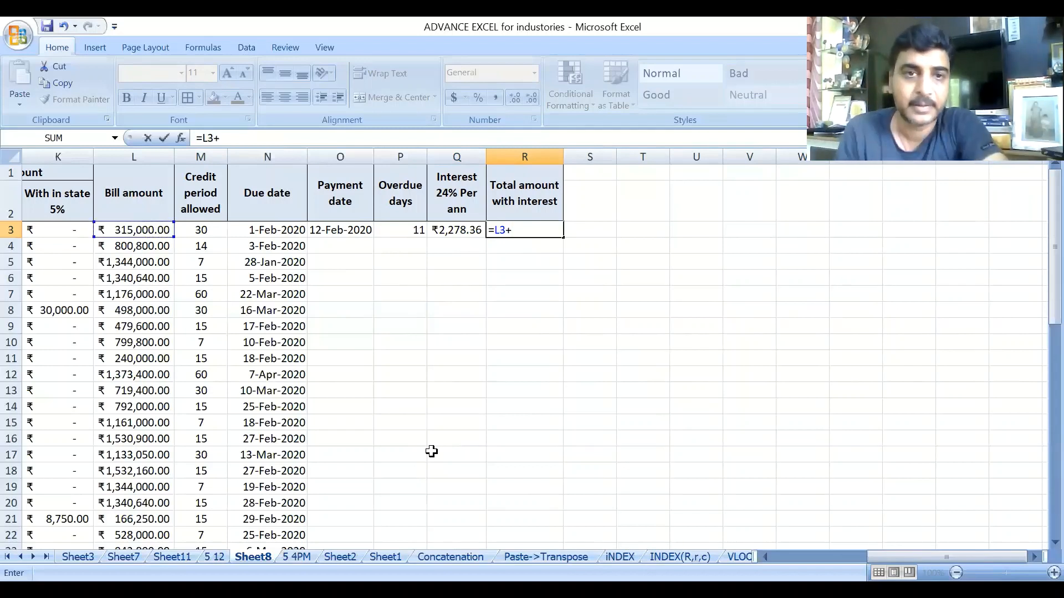
{"action": "left_click", "coordinate": [459, 246]}
{"action": "left_click", "coordinate": [460, 230]}
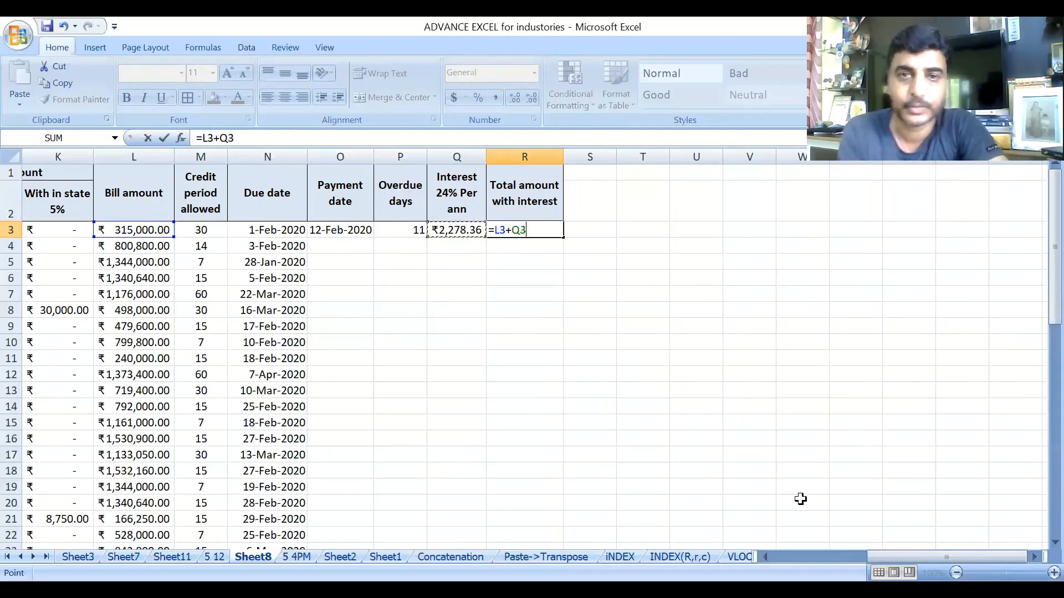
{"action": "key", "text": "Return"}
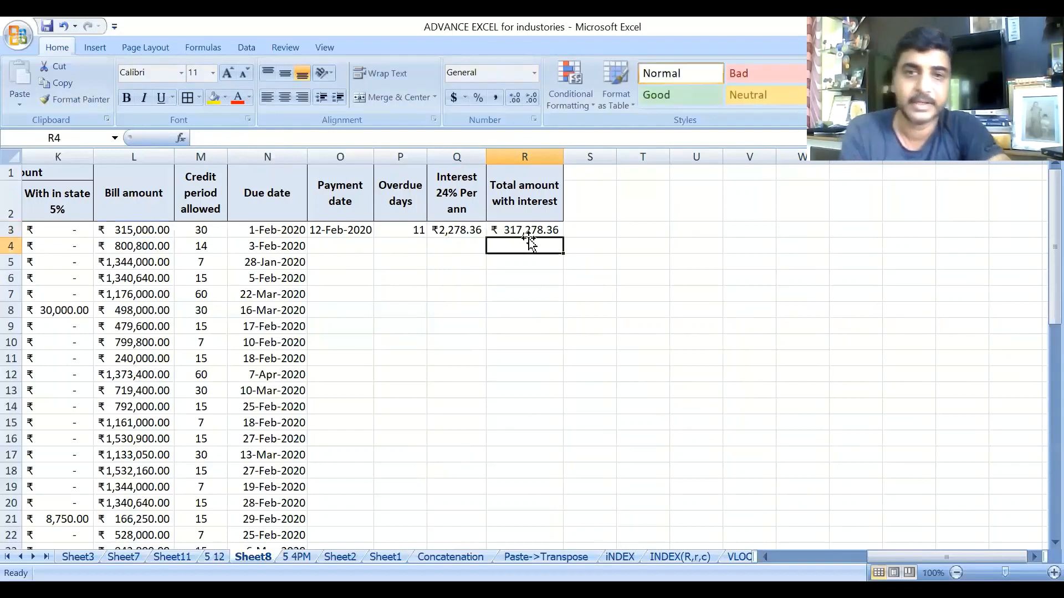
{"action": "key", "text": "Up"}
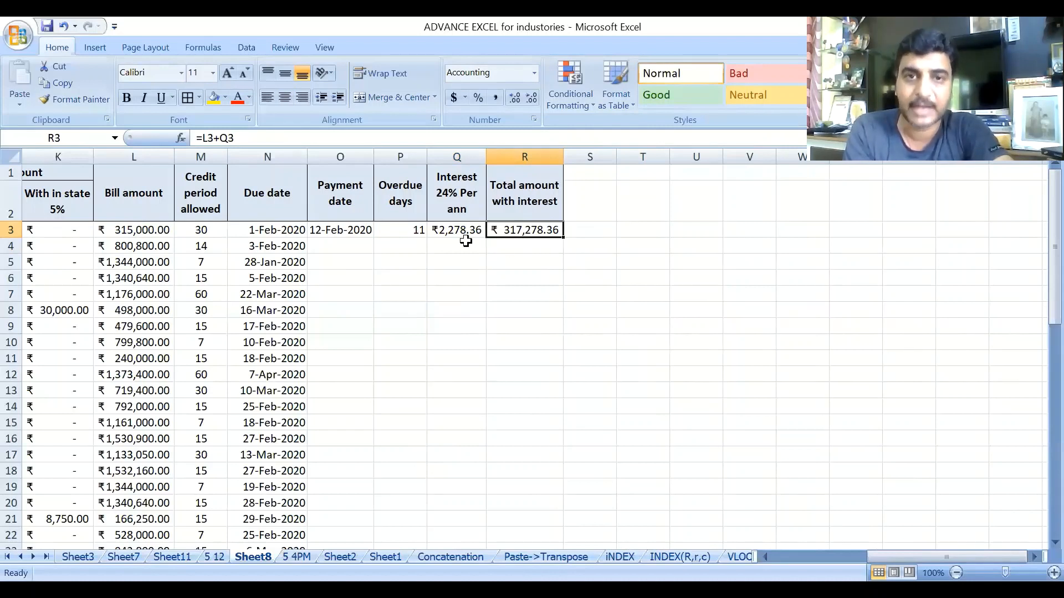
Enter 3-feb-2020 as the second record's payment date in O4.
{"action": "left_click_drag", "start_coordinate": [334, 230], "coordinate": [383, 232]}
{"action": "left_click", "coordinate": [351, 251]}
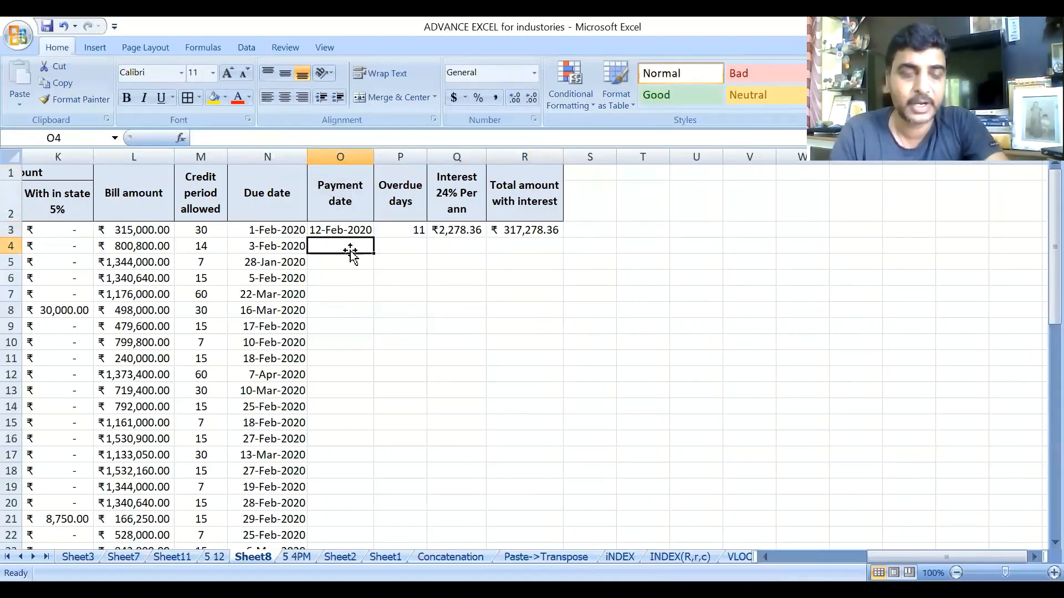
{"action": "left_click", "coordinate": [286, 249]}
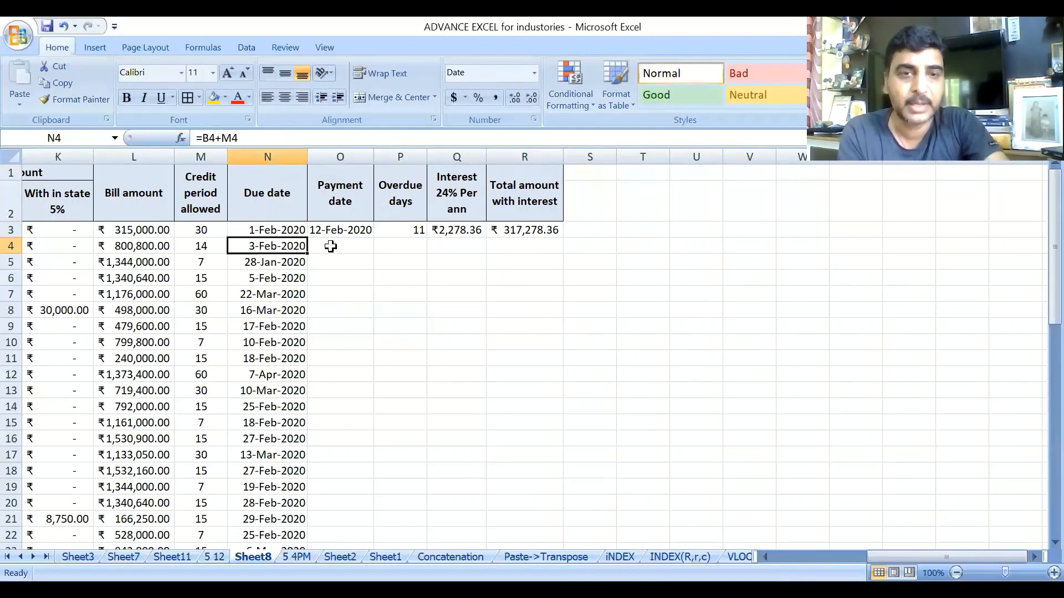
{"action": "left_click", "coordinate": [336, 245]}
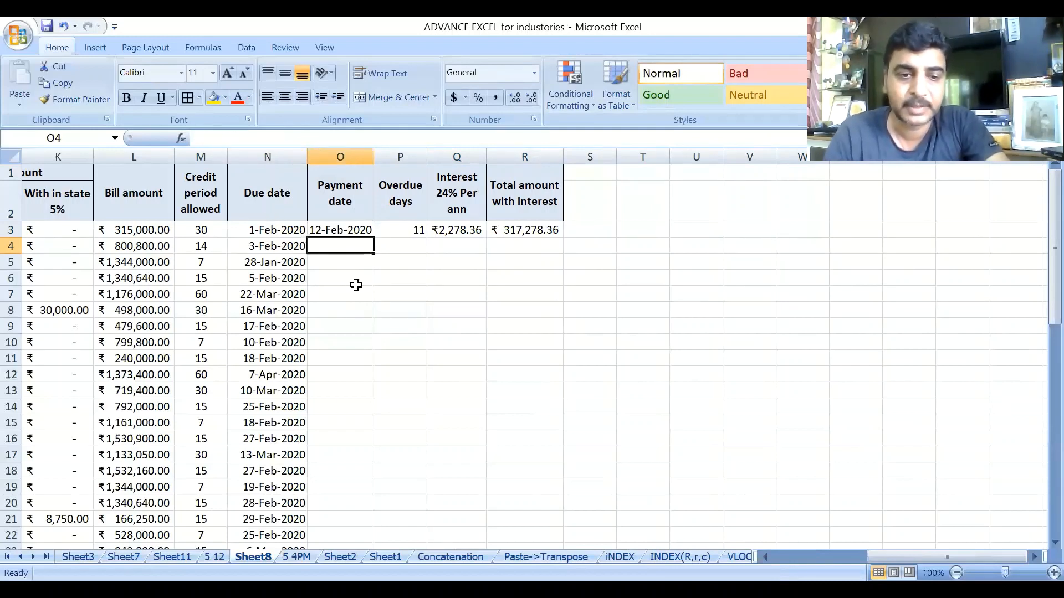
{"action": "type", "text": "3-feb"}
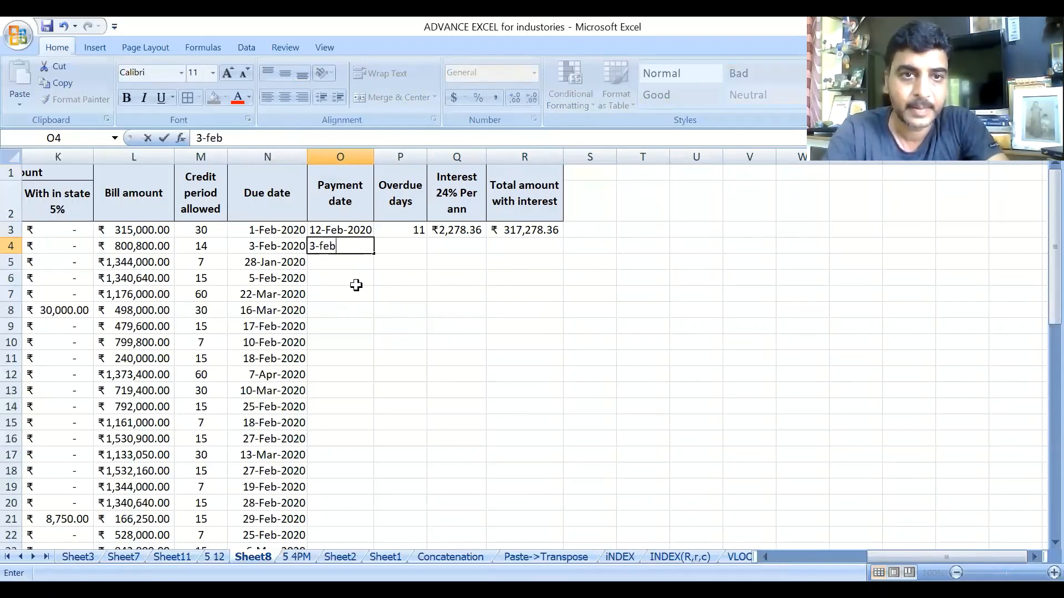
{"action": "type", "text": "-2020"}
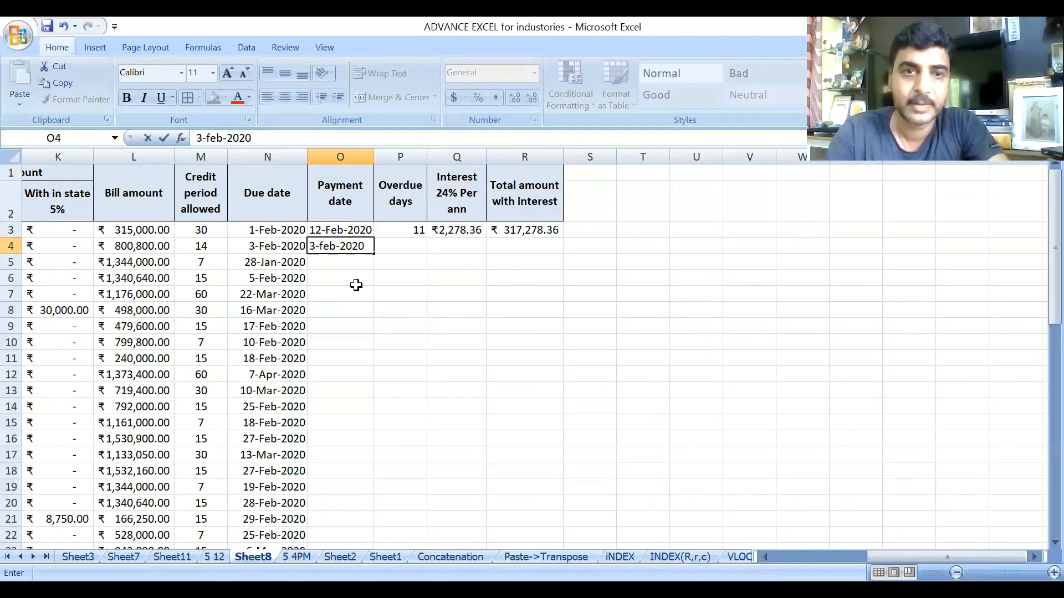
{"action": "key", "text": "Return"}
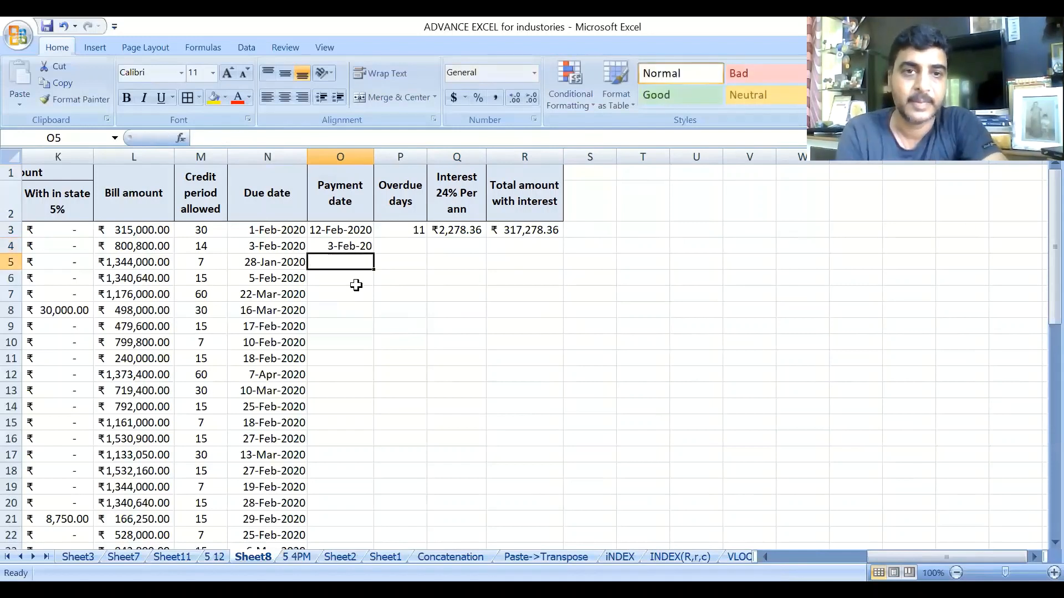
Fill the overdue days, interest and total formulas from P3:R3 down to row 4 and check the copied formulas.
{"action": "left_click_drag", "start_coordinate": [402, 227], "coordinate": [563, 256]}
{"action": "left_click", "coordinate": [460, 247]}
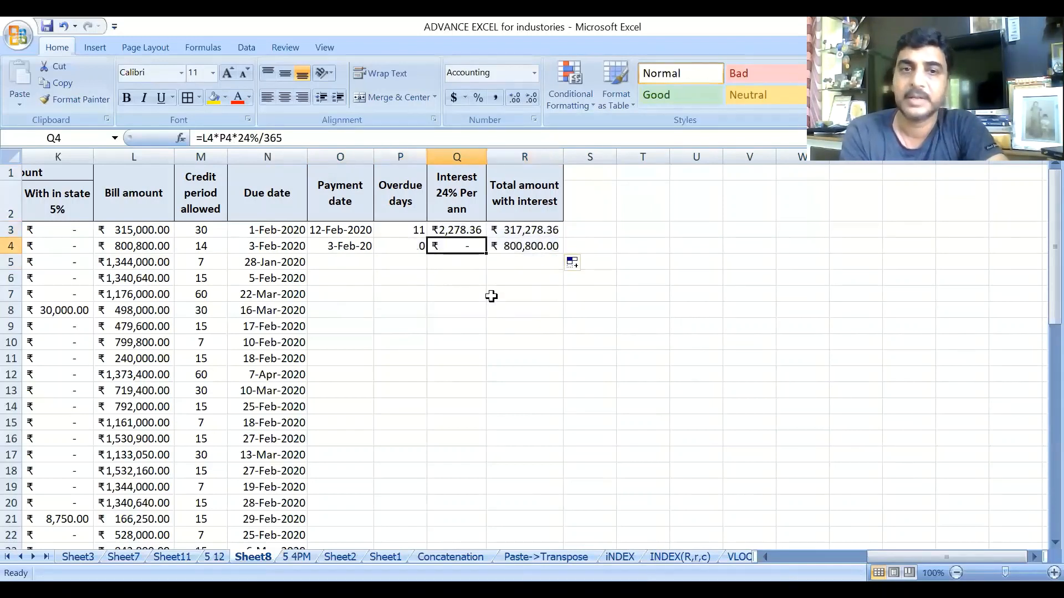
{"action": "left_click", "coordinate": [414, 249]}
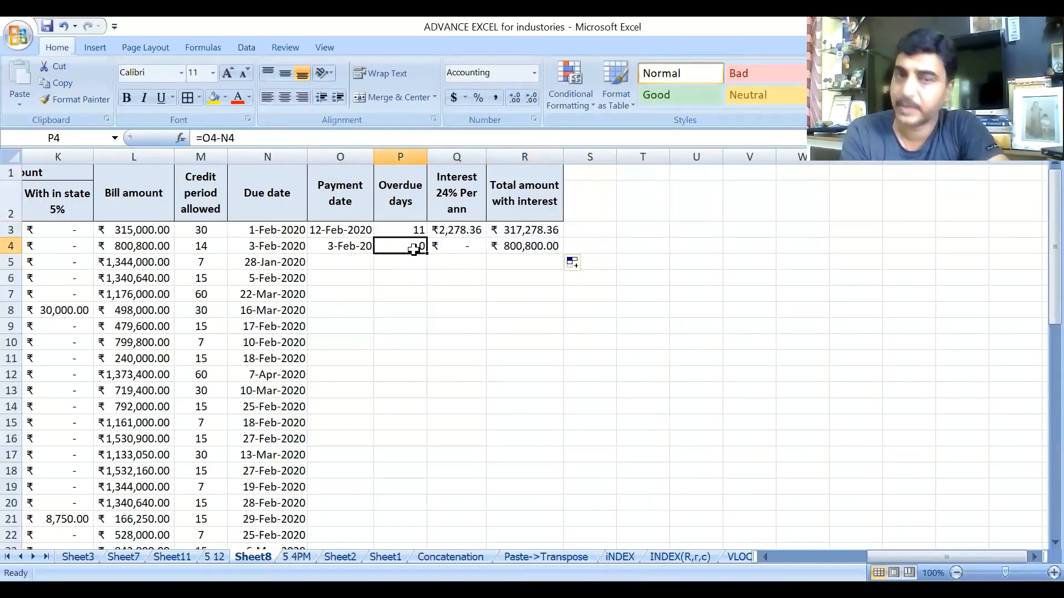
{"action": "left_click", "coordinate": [471, 244]}
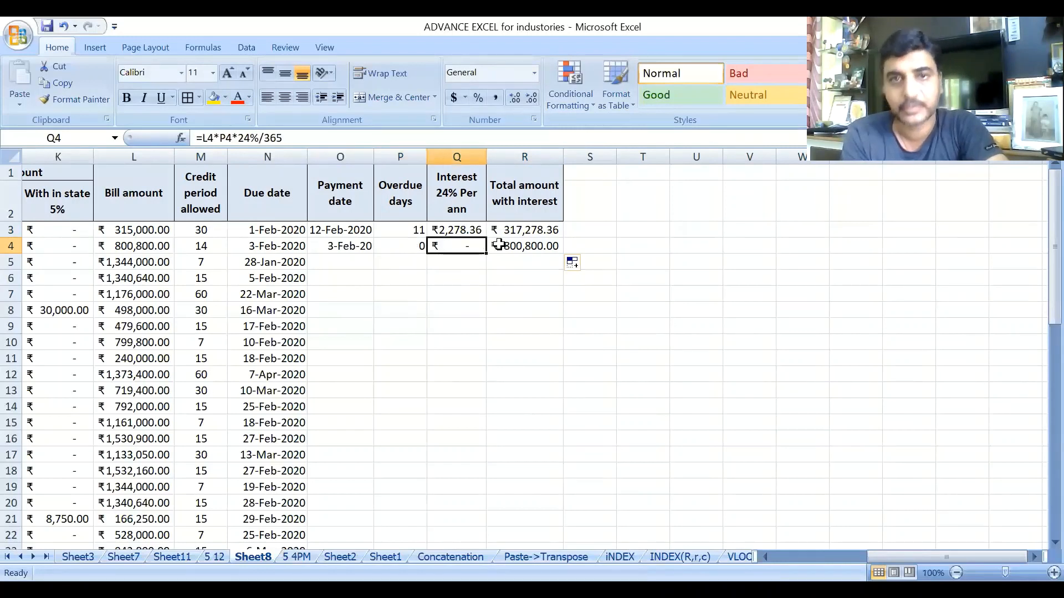
{"action": "left_click", "coordinate": [521, 246]}
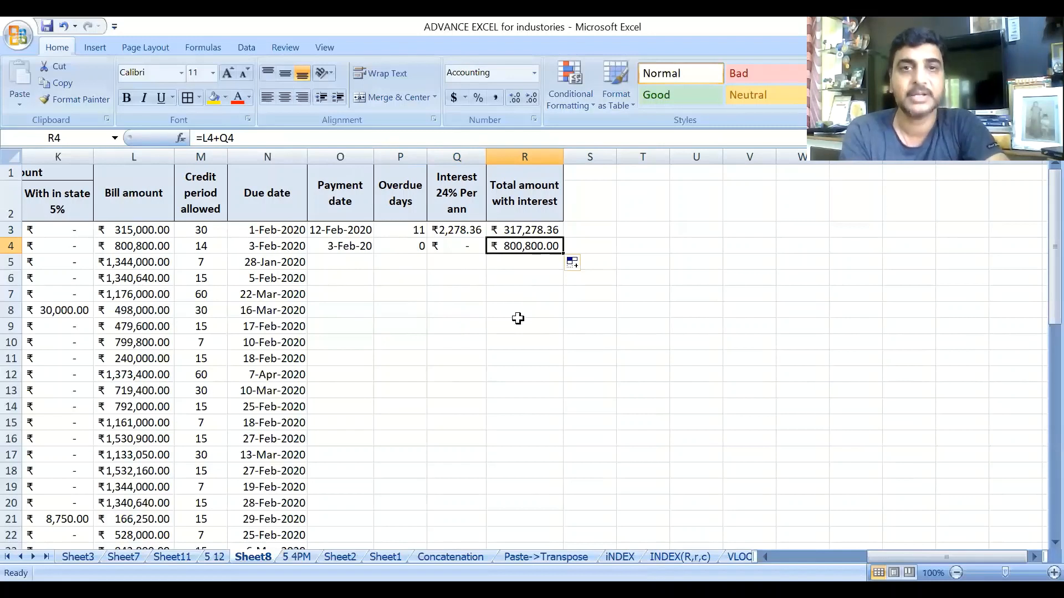
Copy the date format of payment date O3 onto O4 with Format Painter.
{"action": "left_click", "coordinate": [355, 264]}
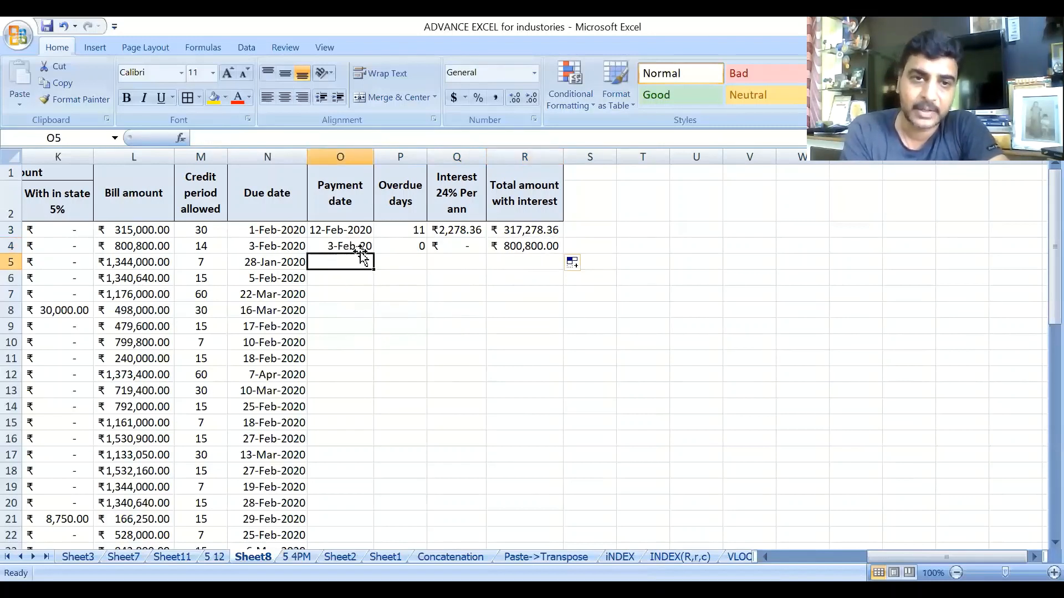
{"action": "left_click", "coordinate": [361, 229]}
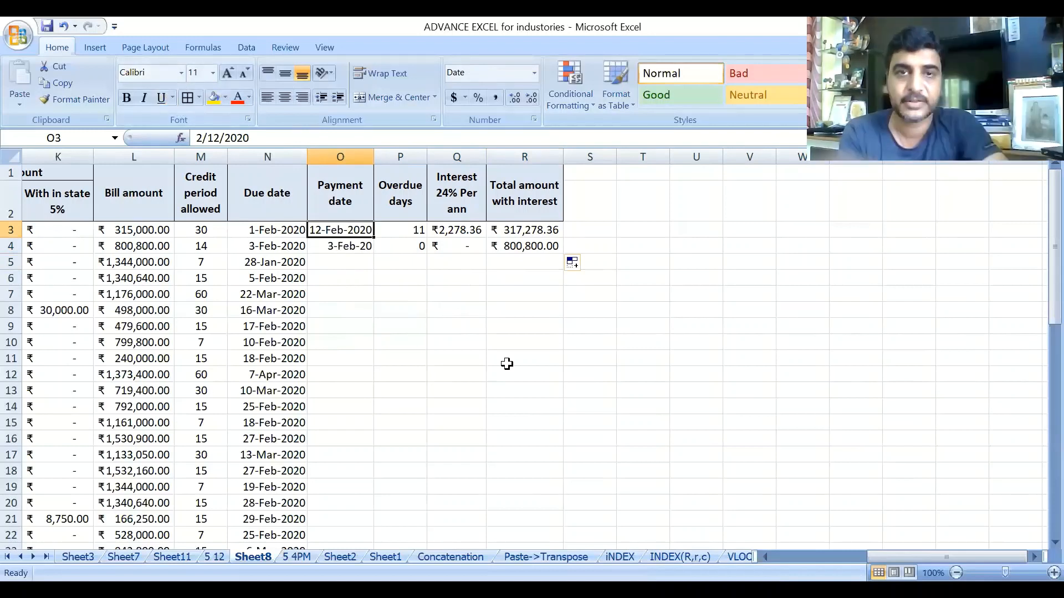
{"action": "left_click", "coordinate": [349, 257]}
{"action": "left_click", "coordinate": [363, 243]}
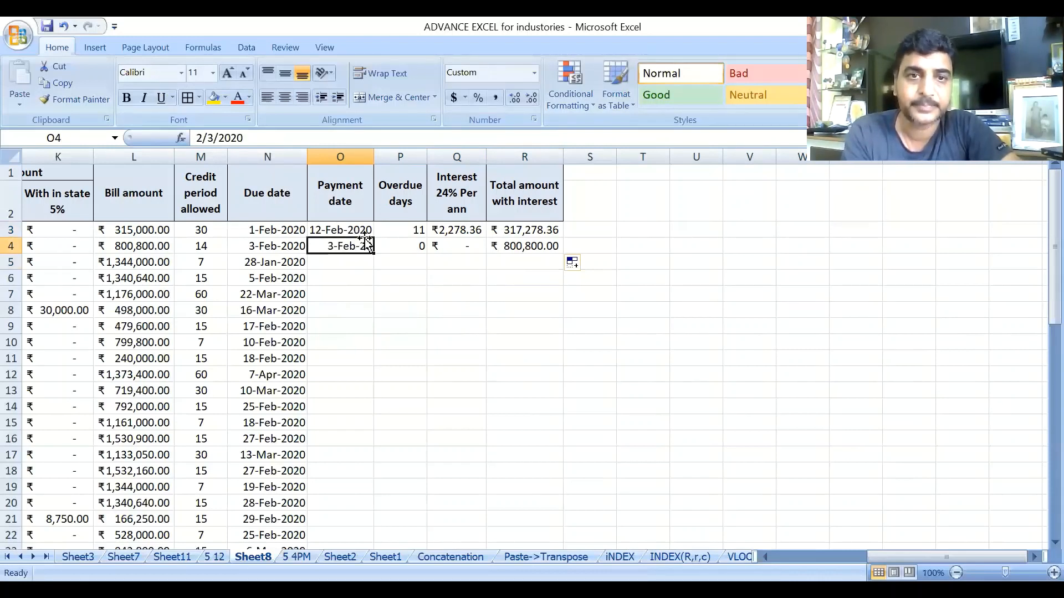
{"action": "left_click", "coordinate": [359, 283]}
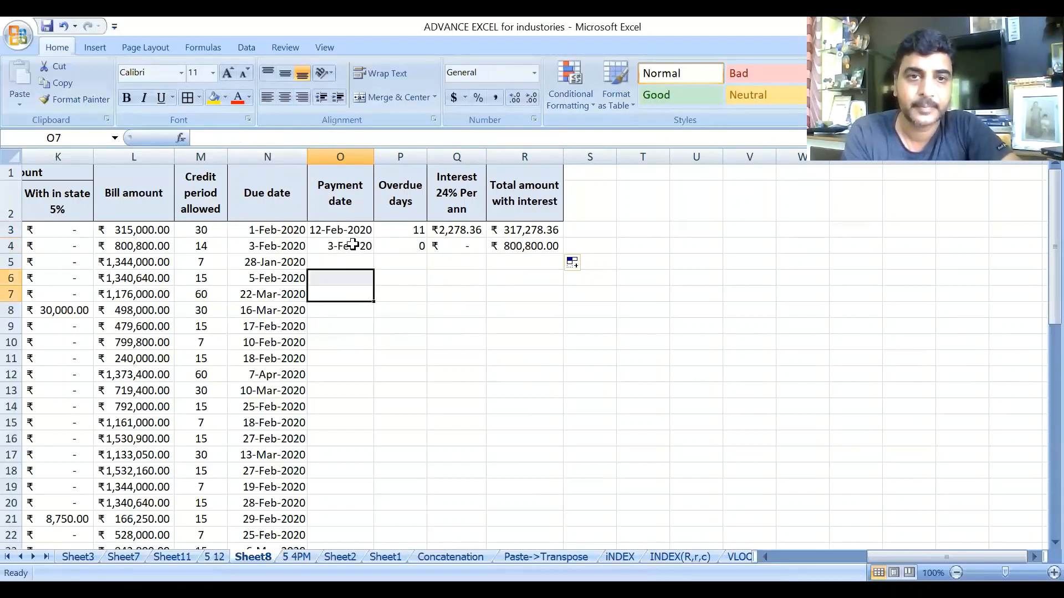
{"action": "left_click", "coordinate": [352, 244]}
{"action": "left_click", "coordinate": [355, 230]}
{"action": "double_click", "coordinate": [74, 99]}
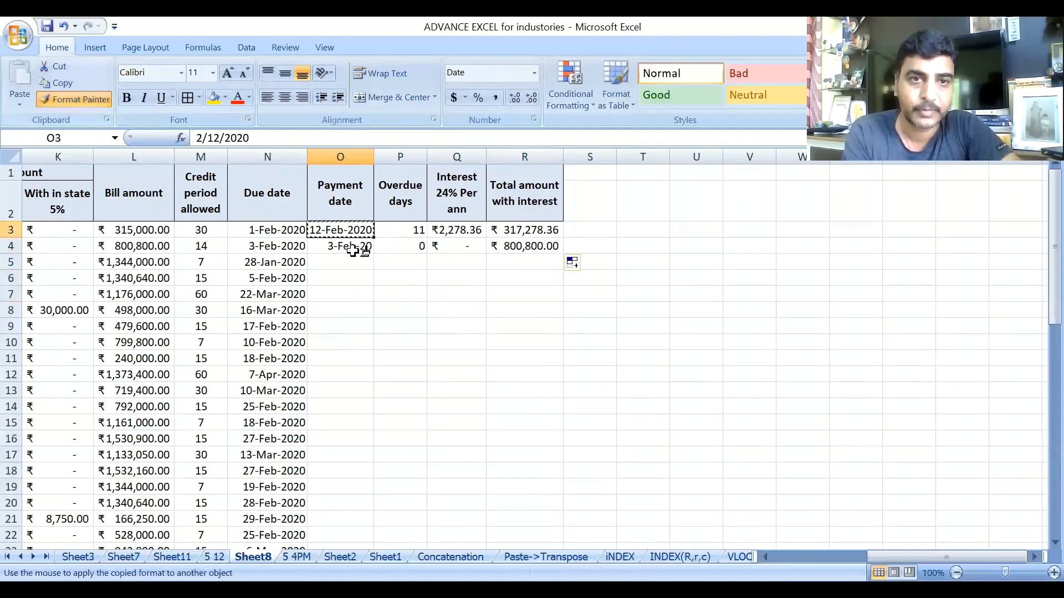
{"action": "left_click", "coordinate": [352, 246]}
{"action": "key", "text": "Escape"}
{"action": "left_click", "coordinate": [373, 310]}
{"action": "left_click", "coordinate": [358, 248]}
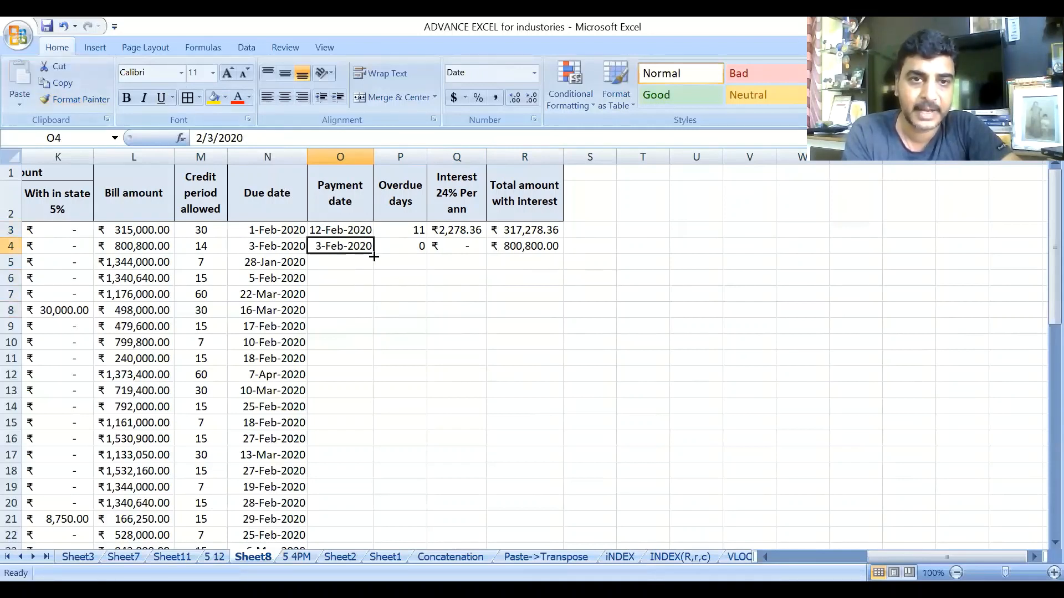
Fill the payment dates from O4 and the formulas from P4:R4 down to row 11, and autofit columns R and Q.
{"action": "left_click_drag", "start_coordinate": [374, 255], "coordinate": [374, 363]}
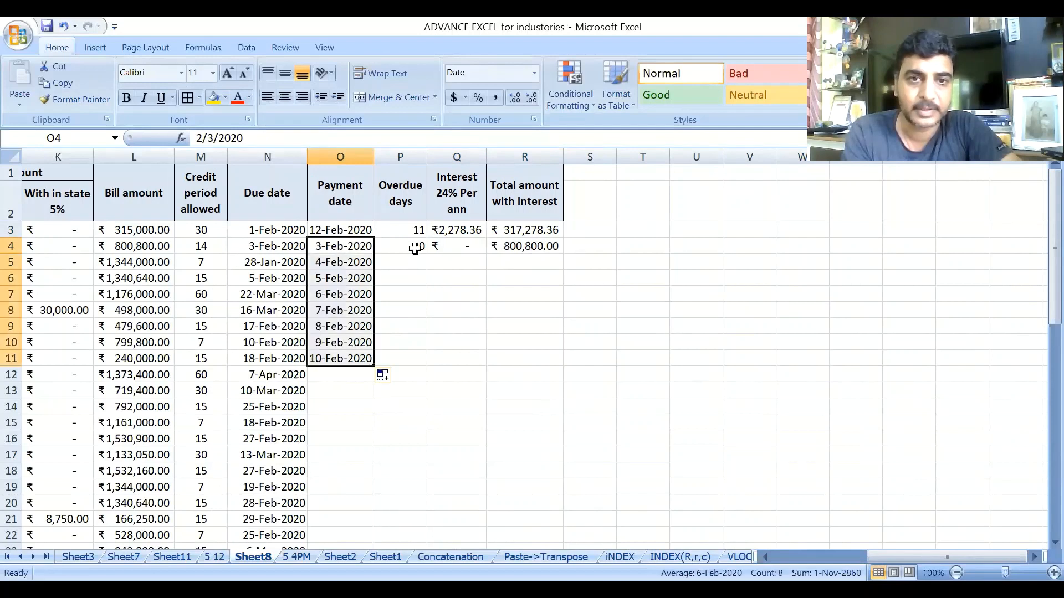
{"action": "left_click_drag", "start_coordinate": [416, 247], "coordinate": [543, 364]}
{"action": "left_click", "coordinate": [469, 444]}
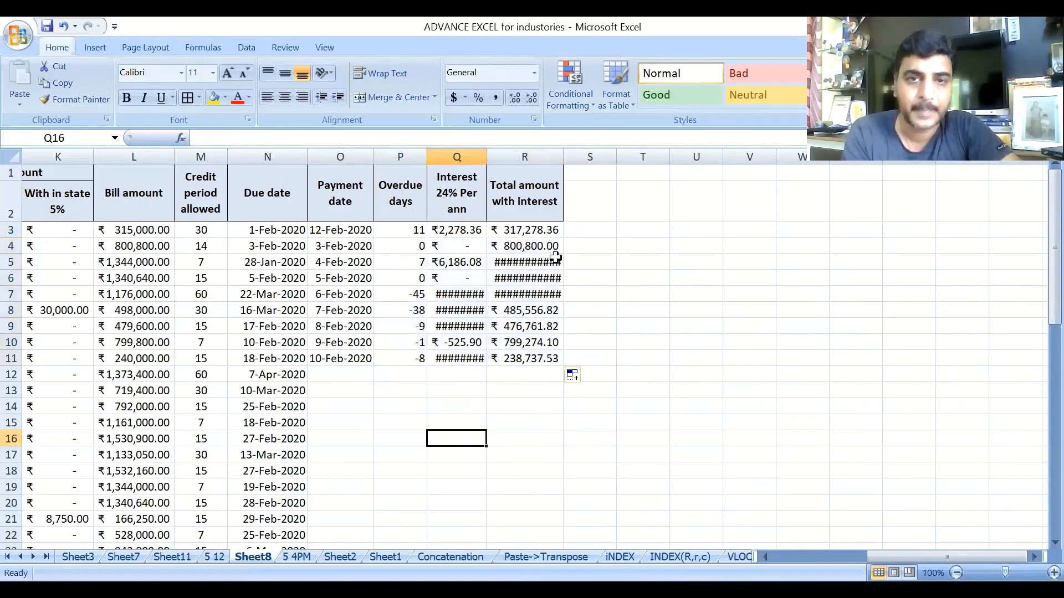
{"action": "double_click", "coordinate": [563, 157]}
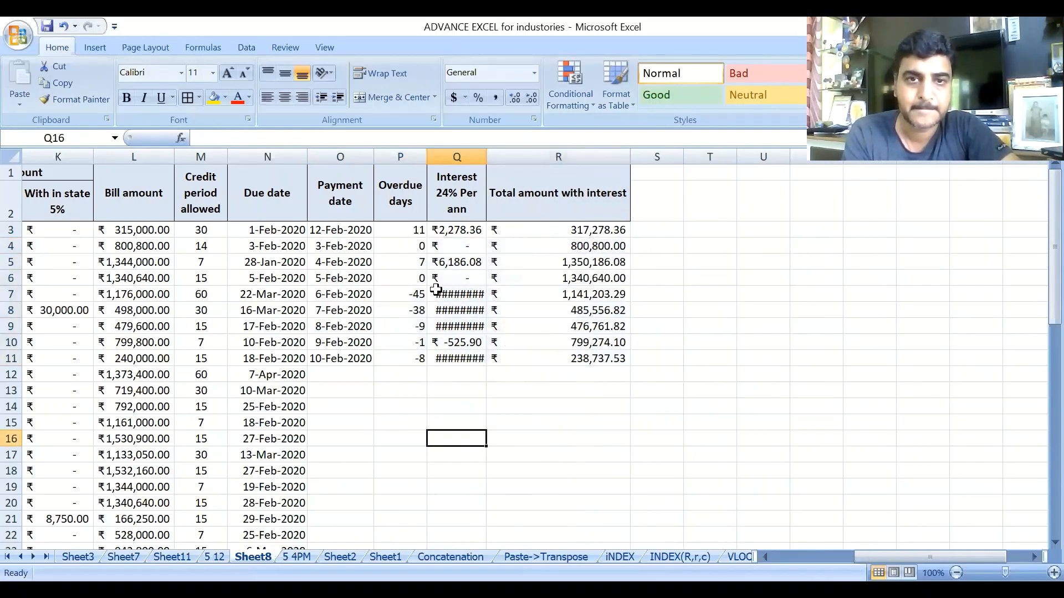
{"action": "double_click", "coordinate": [486, 157]}
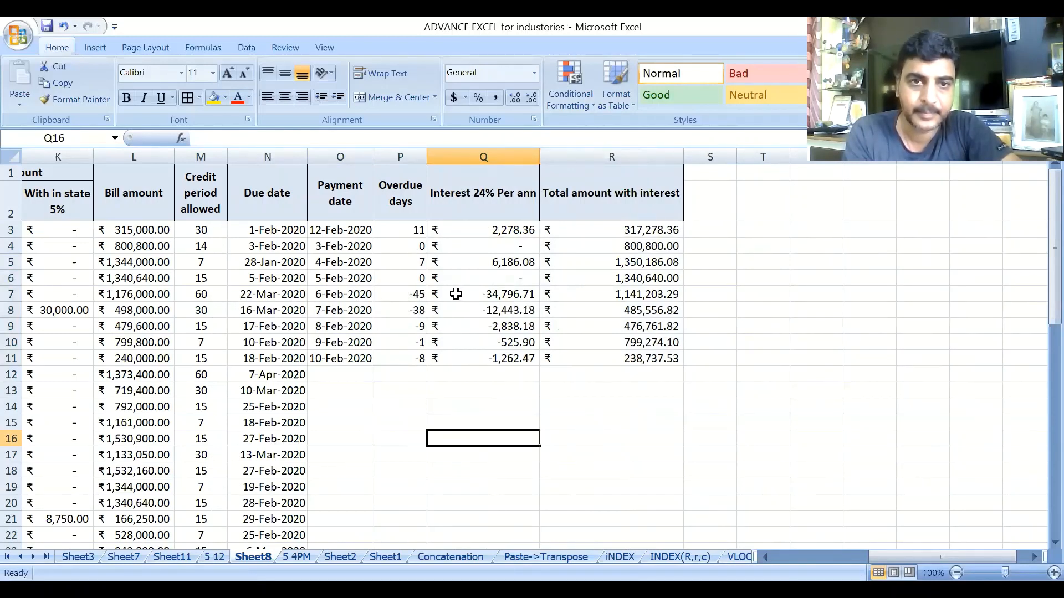
Change the payment date in O7 to 5/6/2020.
{"action": "left_click", "coordinate": [361, 299]}
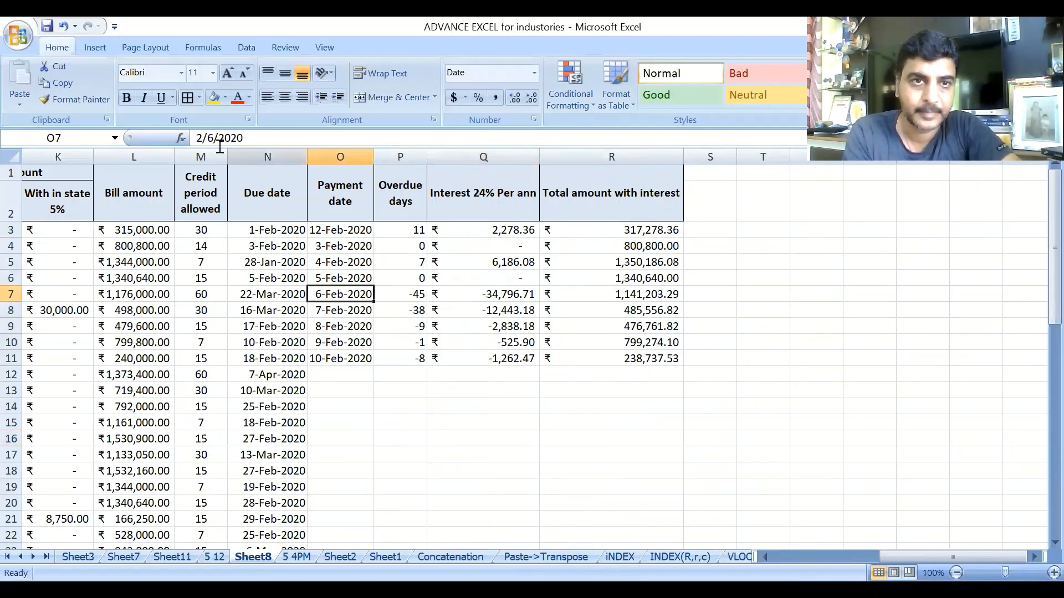
{"action": "left_click_drag", "start_coordinate": [201, 138], "coordinate": [401, 359]}
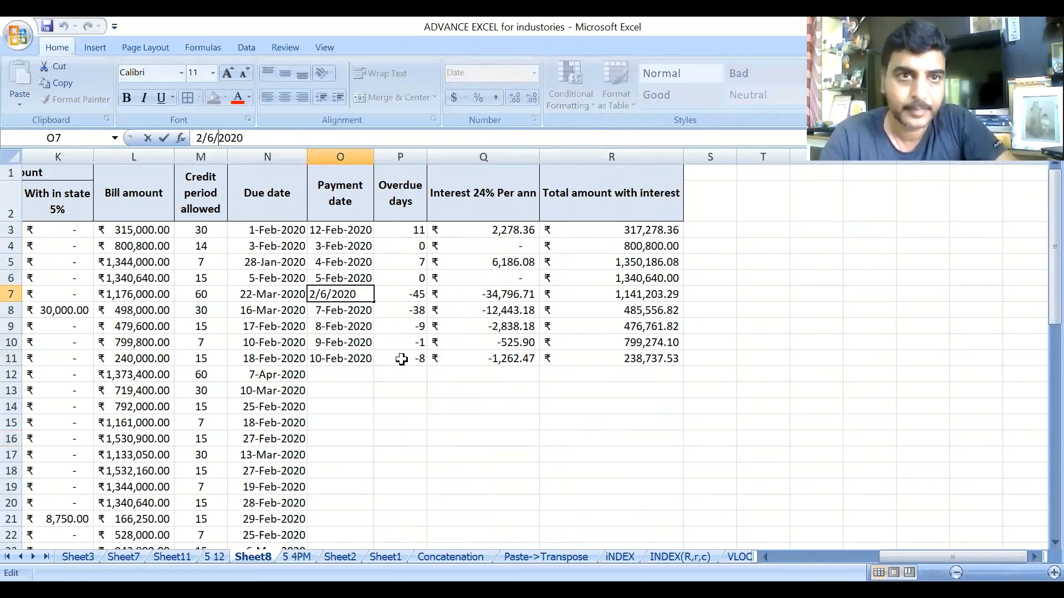
{"action": "key", "text": "Home"}
{"action": "key", "text": "Delete"}
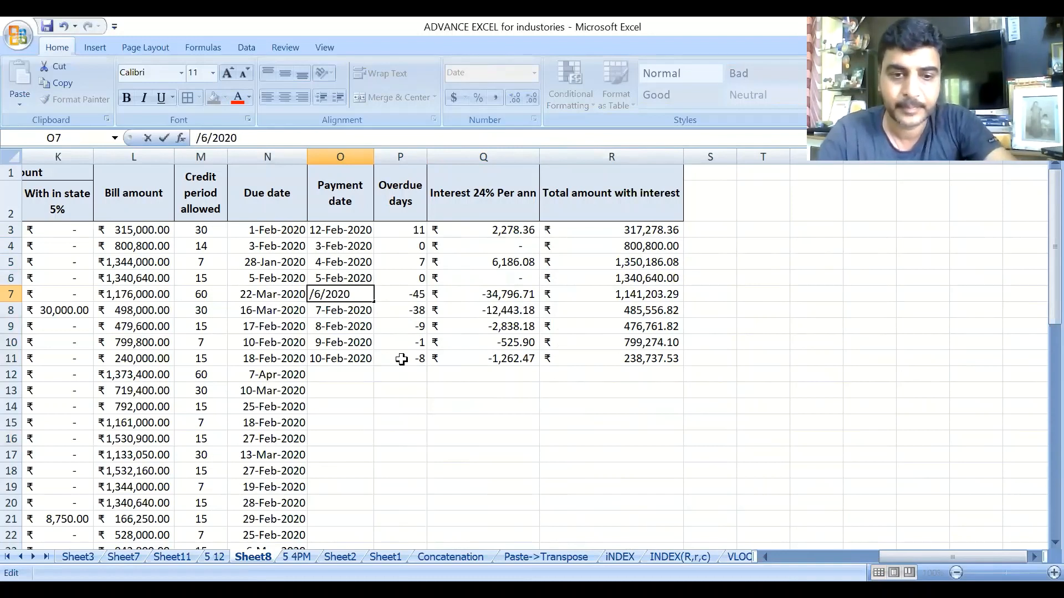
{"action": "type", "text": "5"}
{"action": "key", "text": "Return"}
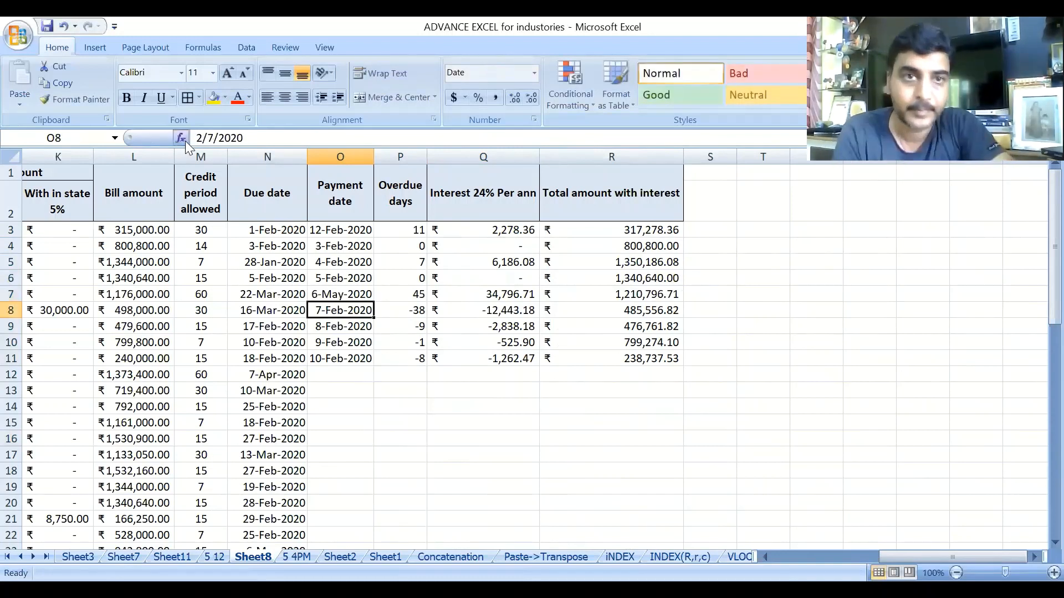
Change the payment date in O8 to 7/7/2020.
{"action": "left_click", "coordinate": [204, 138]}
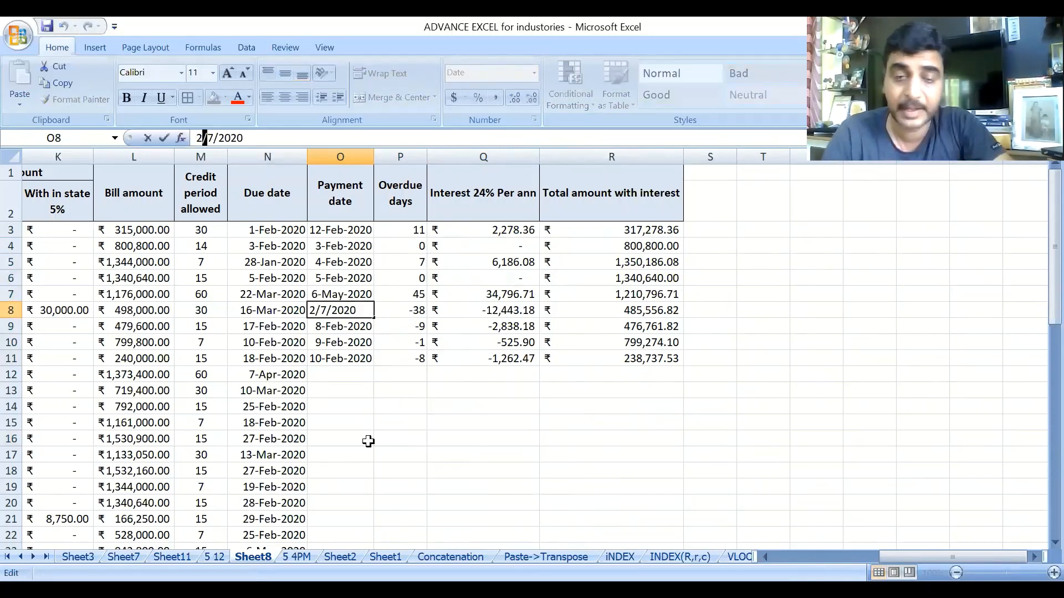
{"action": "key", "text": "BackSpace"}
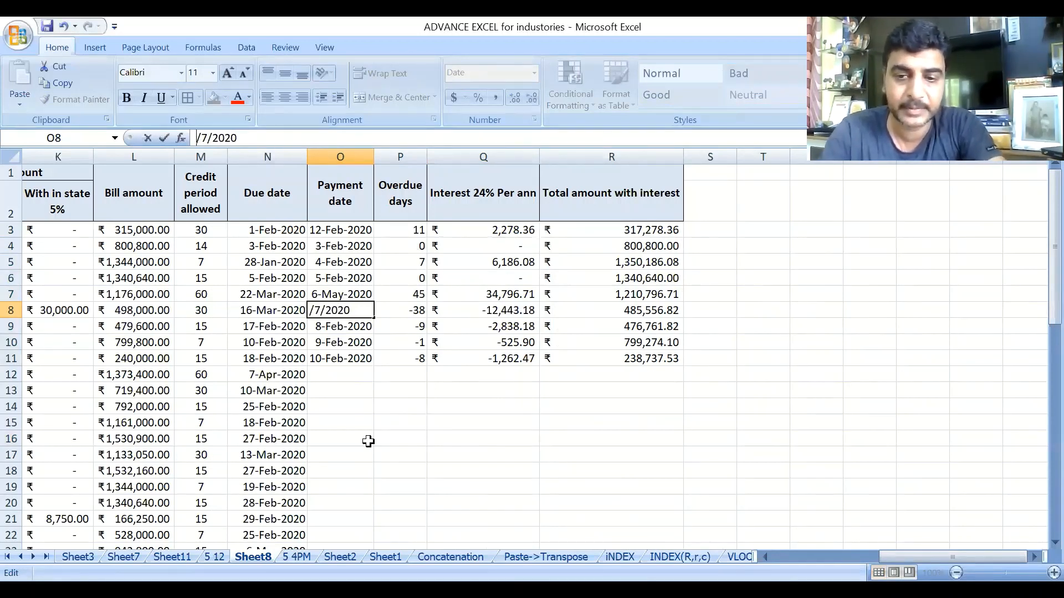
{"action": "type", "text": "7"}
{"action": "key", "text": "Return"}
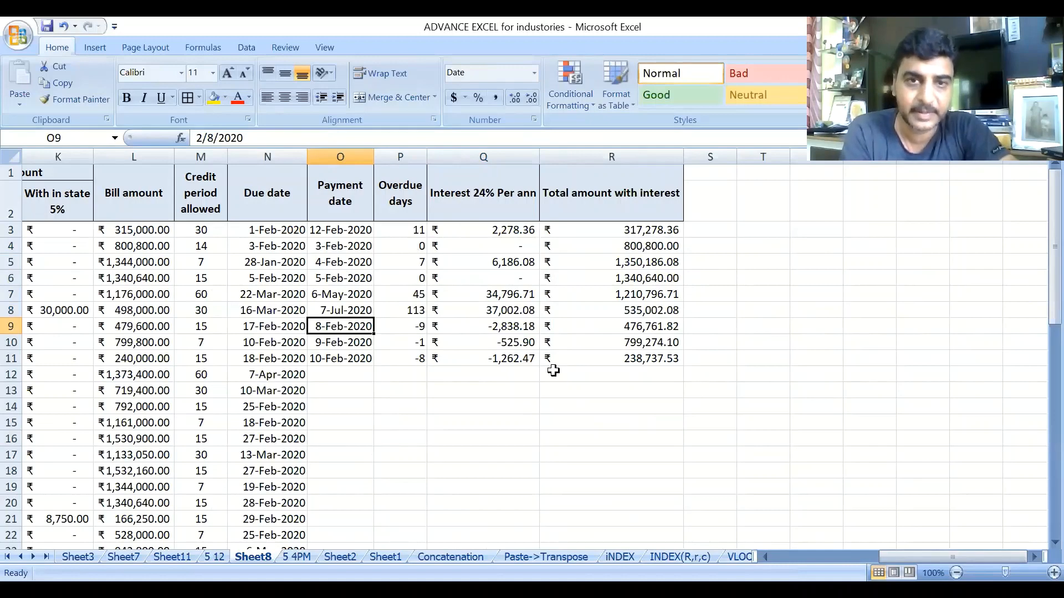
Fill the payment date series from O11 down to row 28.
{"action": "left_click", "coordinate": [360, 358]}
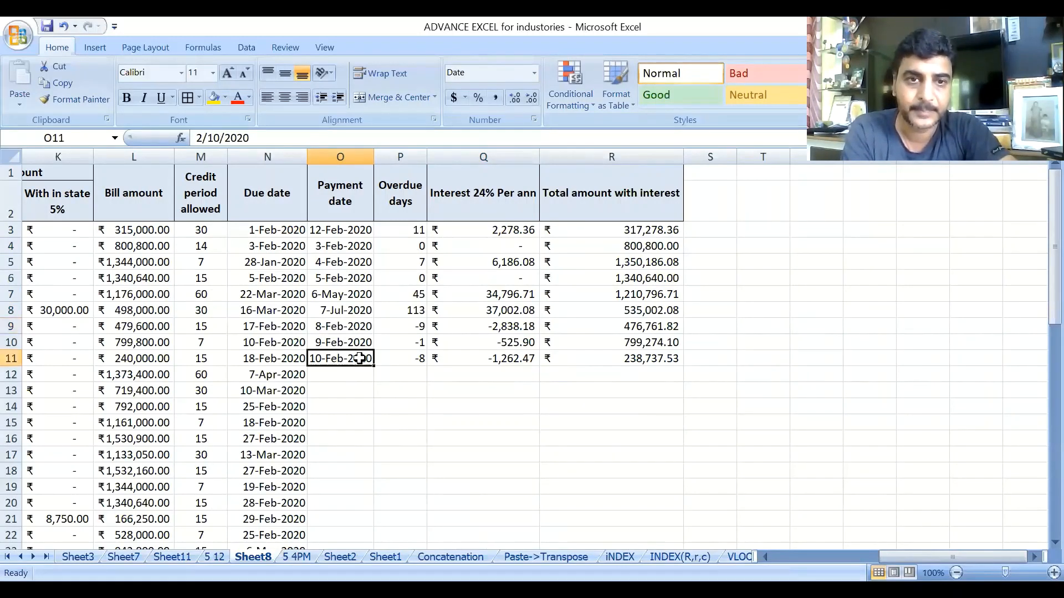
{"action": "scroll", "coordinate": [364, 279], "scroll_direction": "down", "scroll_amount": 2}
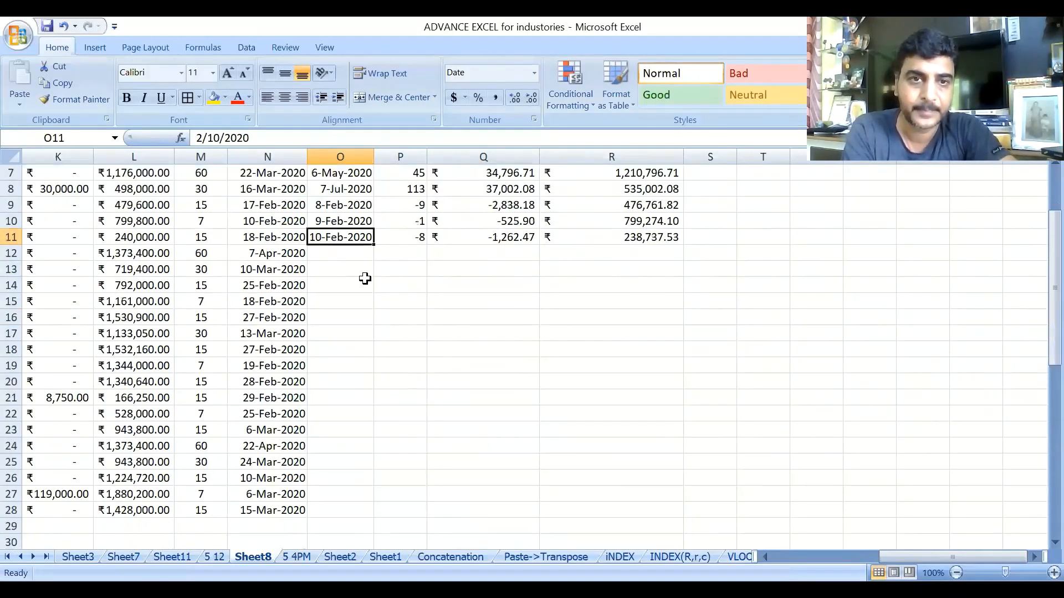
{"action": "double_click", "coordinate": [375, 249]}
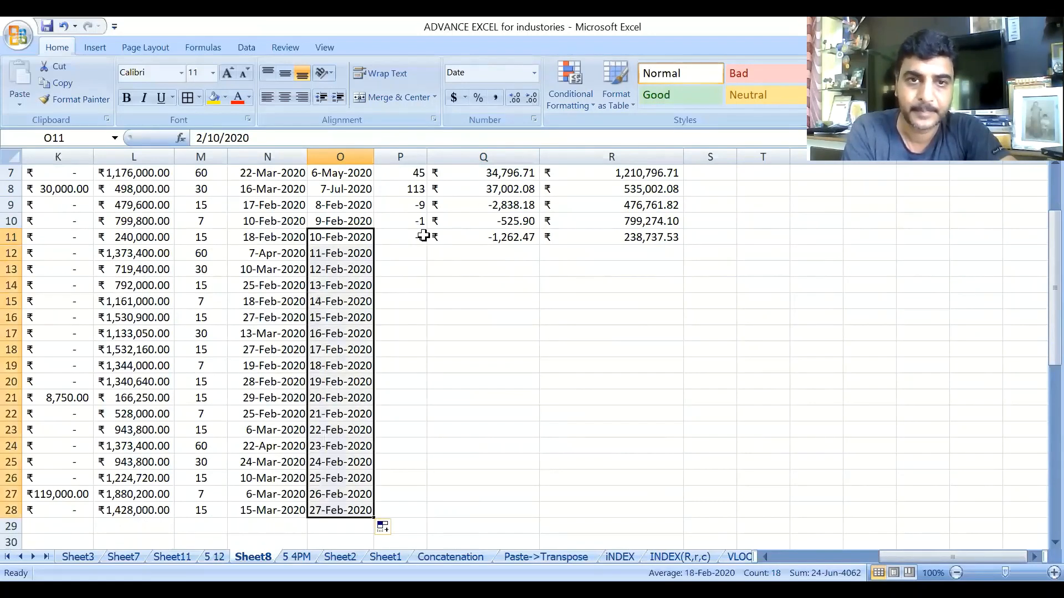
Fill the payment date series from O8 down to row 28 and copy the P11:R11 formulas down to the same row.
{"action": "left_click", "coordinate": [352, 205]}
{"action": "left_click", "coordinate": [352, 190]}
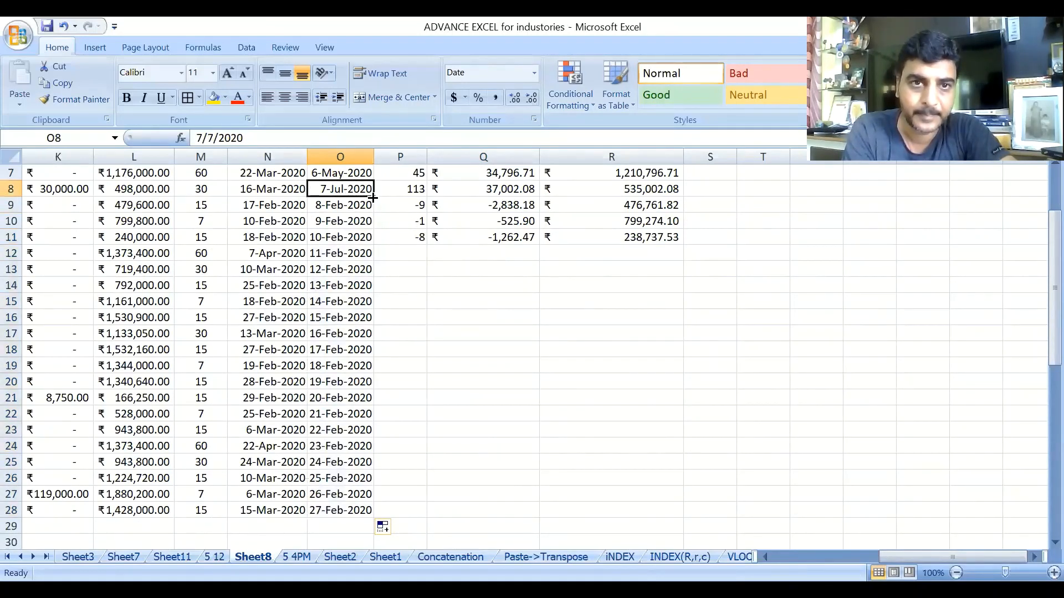
{"action": "double_click", "coordinate": [374, 196]}
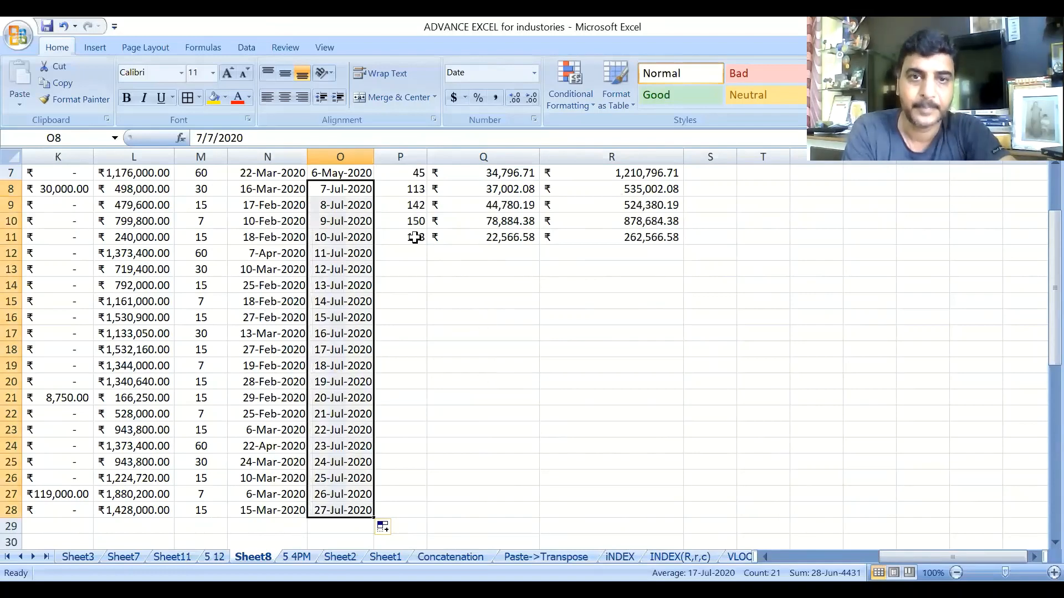
{"action": "left_click_drag", "start_coordinate": [418, 237], "coordinate": [634, 519]}
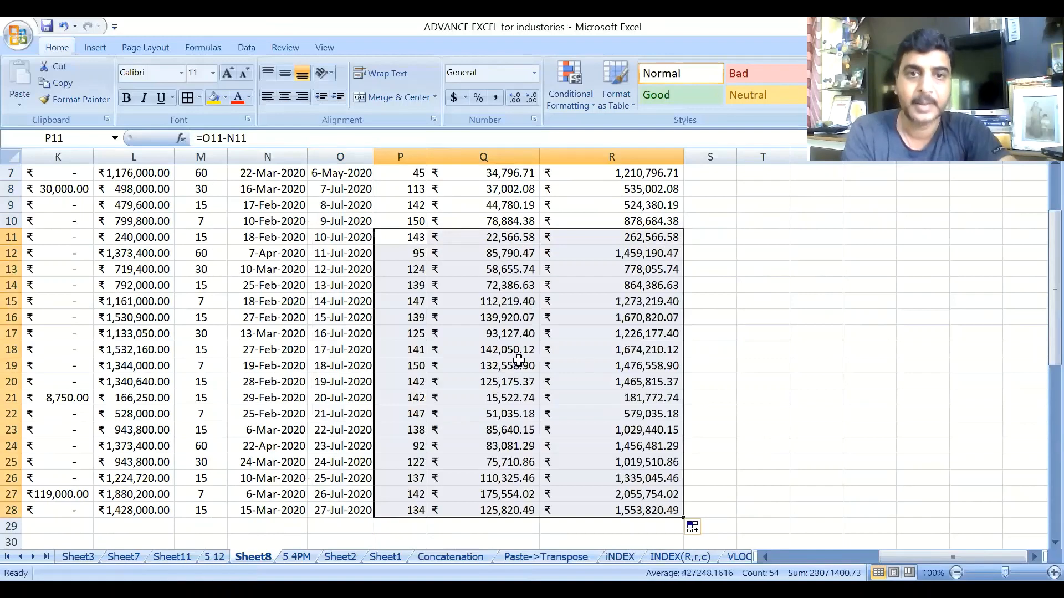
Review the filled rows and narrow column R so its header wraps onto two lines.
{"action": "scroll", "coordinate": [545, 363], "scroll_direction": "up", "scroll_amount": 2}
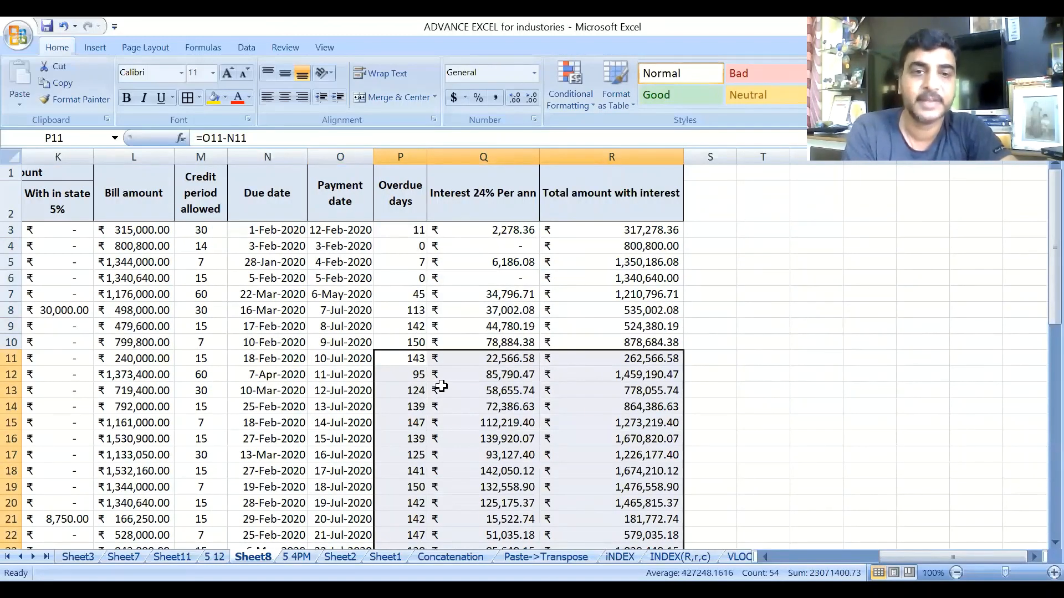
{"action": "scroll", "coordinate": [421, 343], "scroll_direction": "down", "scroll_amount": 3}
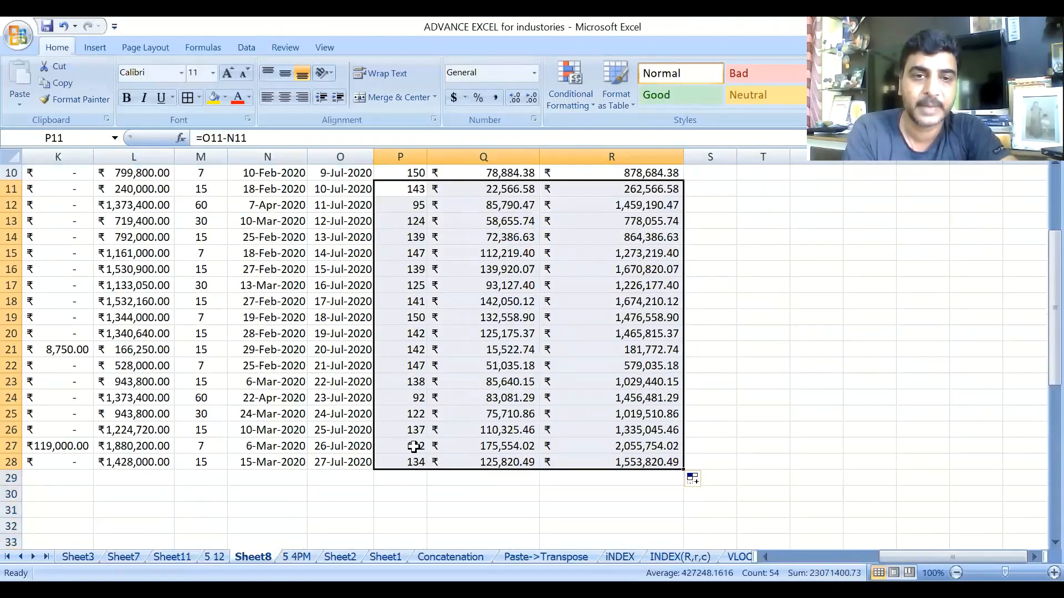
{"action": "left_click", "coordinate": [419, 264]}
{"action": "scroll", "coordinate": [419, 436], "scroll_direction": "up", "scroll_amount": 3}
{"action": "left_click_drag", "start_coordinate": [684, 157], "coordinate": [650, 157]}
{"action": "left_click_drag", "start_coordinate": [610, 311], "coordinate": [610, 327]}
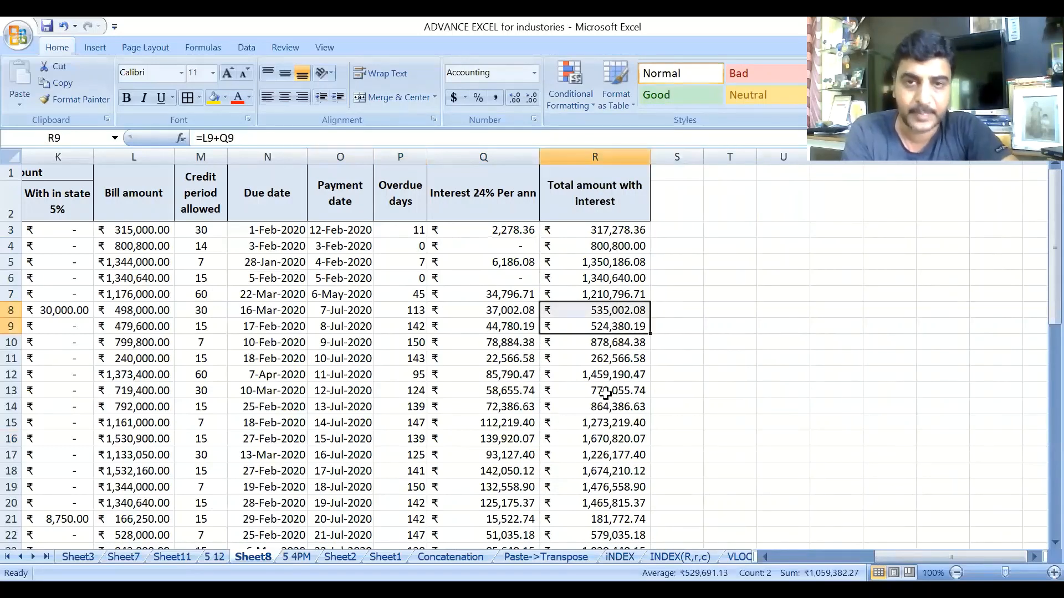
{"action": "scroll", "coordinate": [605, 393], "scroll_direction": "down", "scroll_amount": 4}
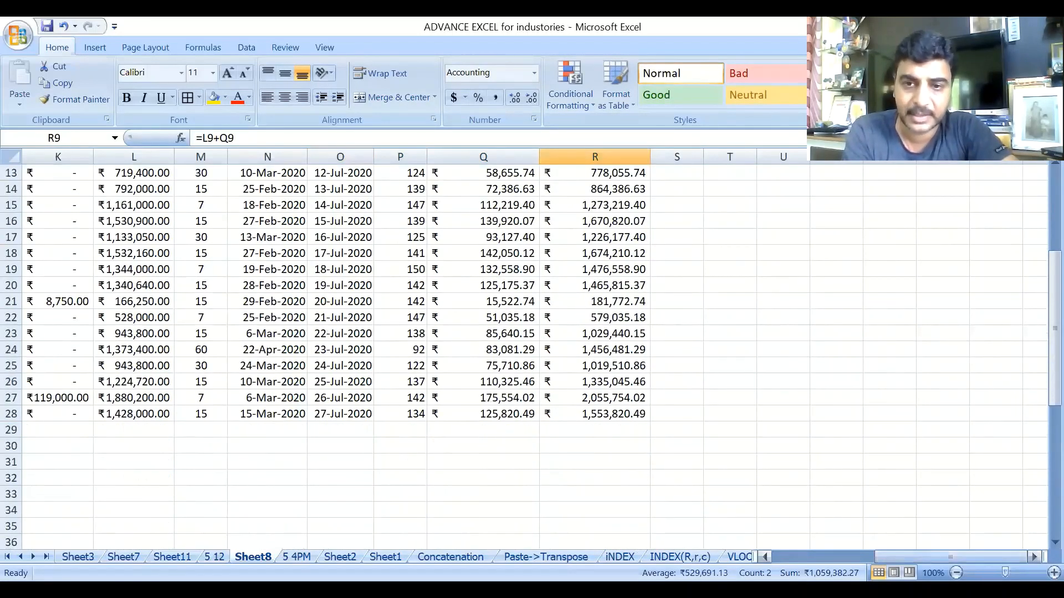
Try to create a PivotTable from the whole billing table A1:R28 on a new worksheet, then cancel the dialog.
{"action": "left_click_drag", "start_coordinate": [949, 557], "coordinate": [873, 556]}
{"action": "scroll", "coordinate": [1043, 302], "scroll_direction": "up", "scroll_amount": 4}
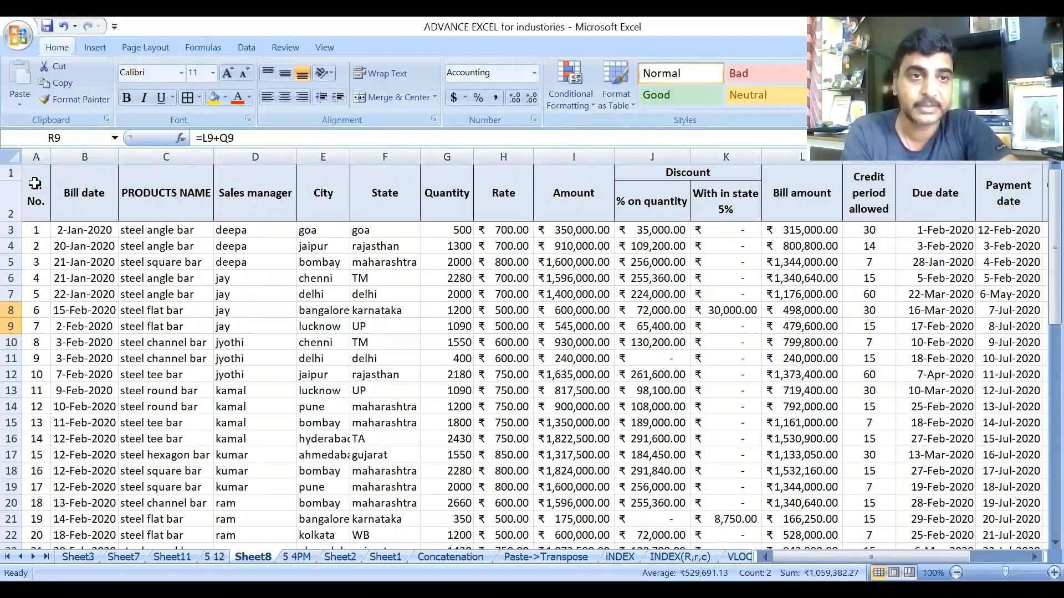
{"action": "left_click_drag", "start_coordinate": [35, 183], "coordinate": [876, 520]}
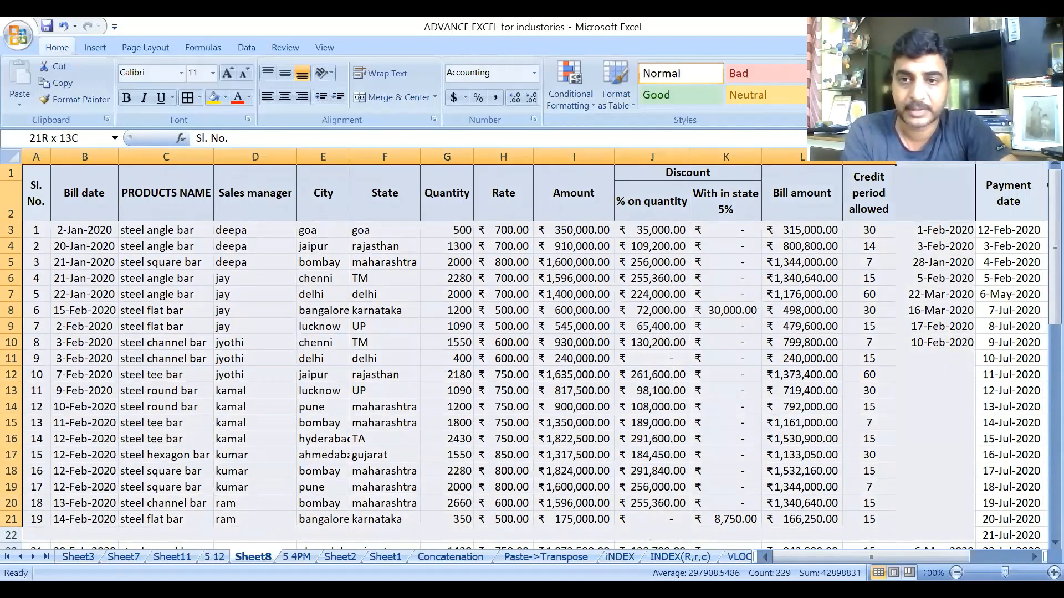
{"action": "key", "text": "ctrl+shift+End"}
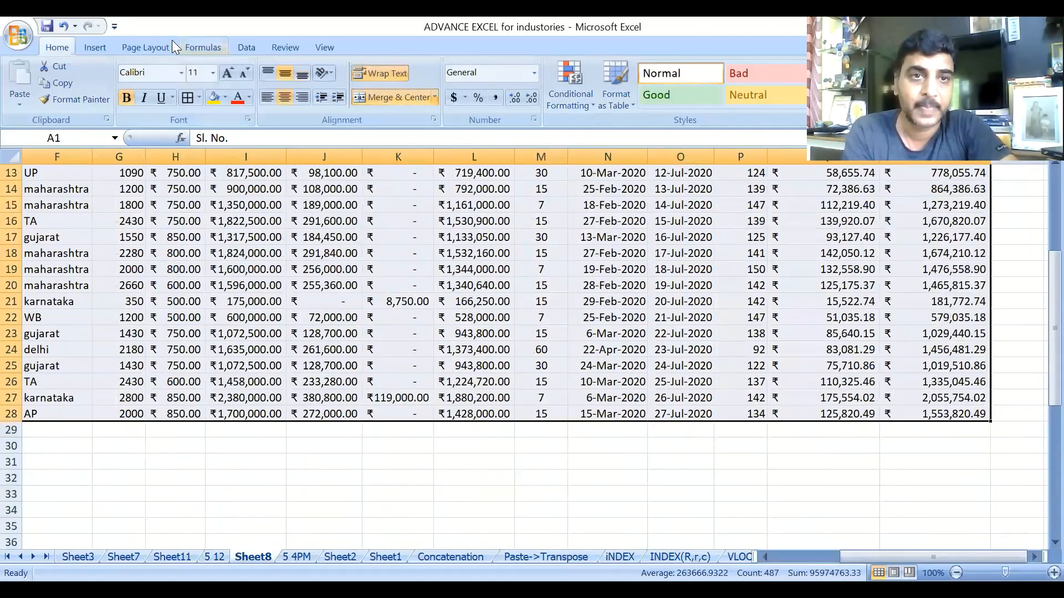
{"action": "left_click", "coordinate": [93, 48]}
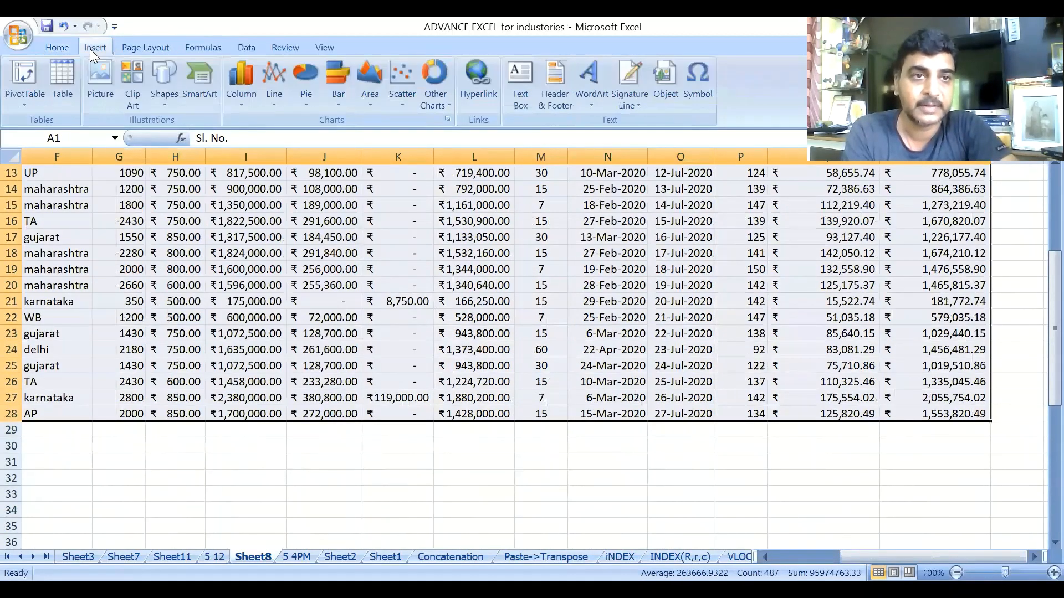
{"action": "left_click", "coordinate": [25, 105]}
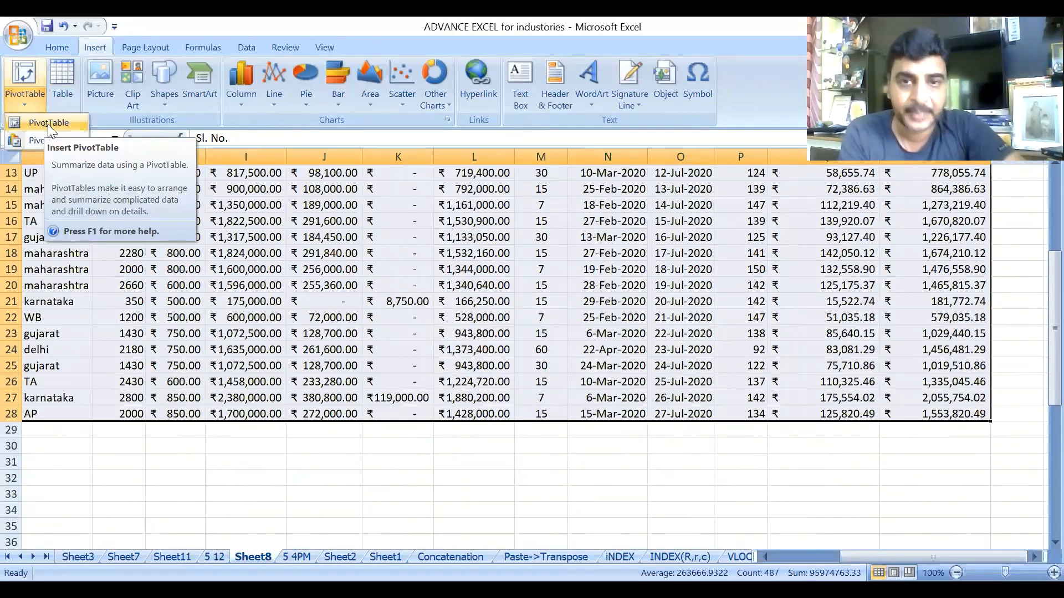
{"action": "left_click", "coordinate": [48, 125]}
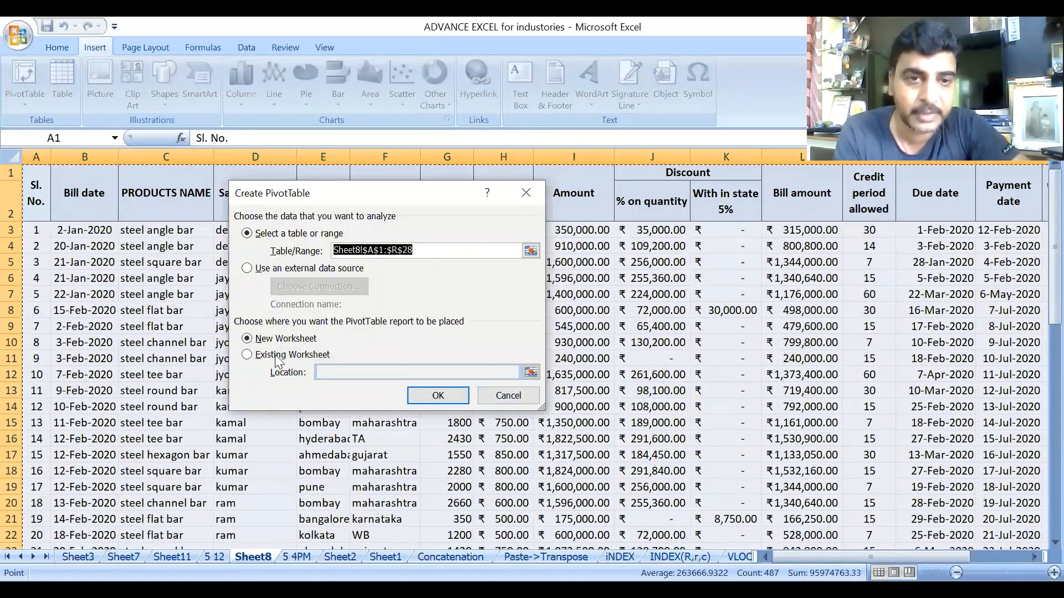
{"action": "left_click", "coordinate": [292, 342]}
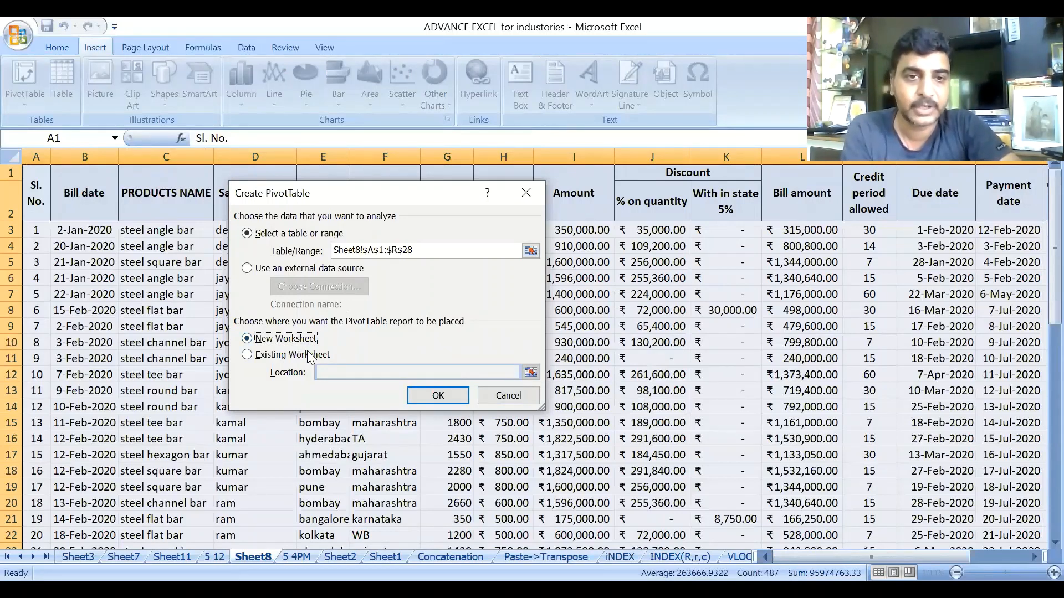
{"action": "left_click", "coordinate": [422, 396]}
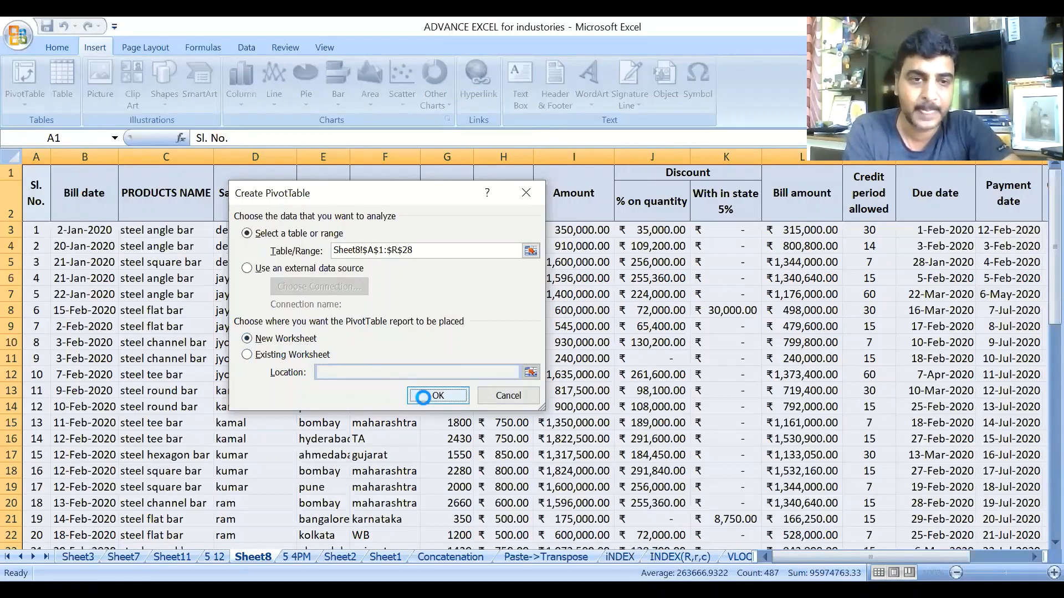
{"action": "left_click", "coordinate": [533, 350]}
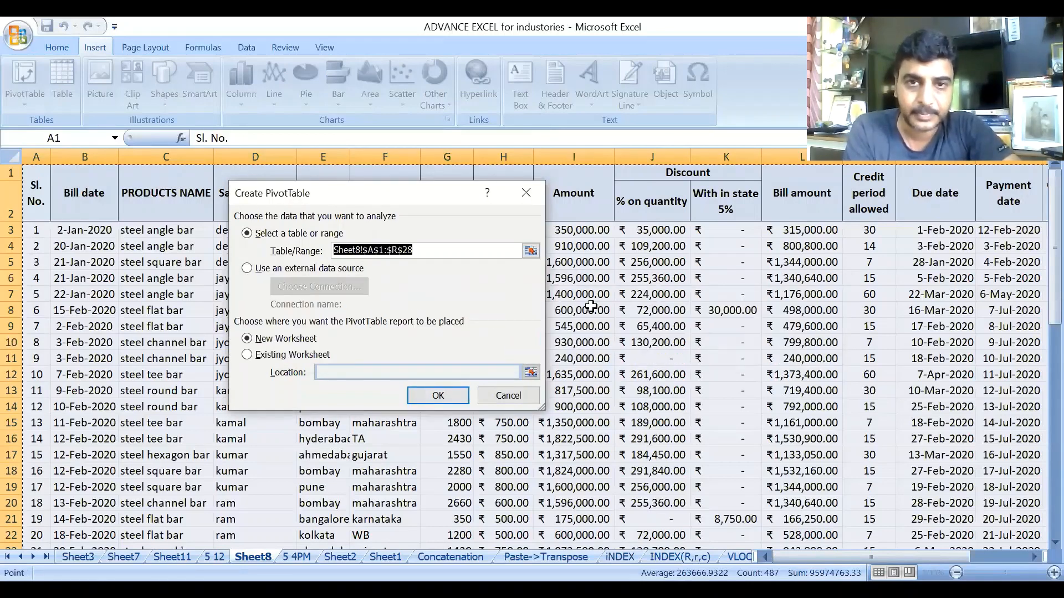
{"action": "left_click", "coordinate": [652, 310]}
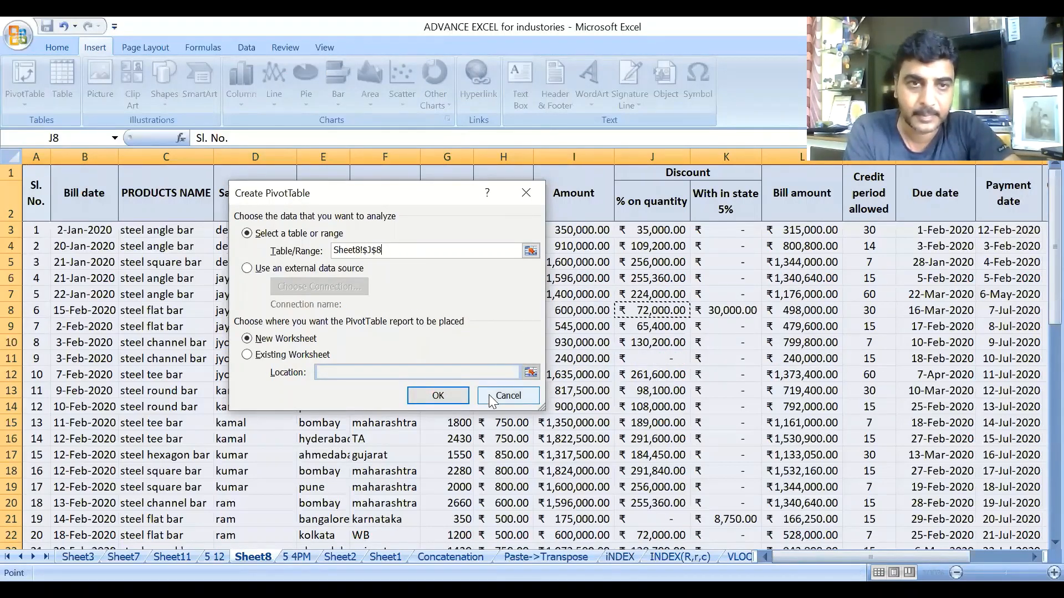
{"action": "key", "text": "Escape"}
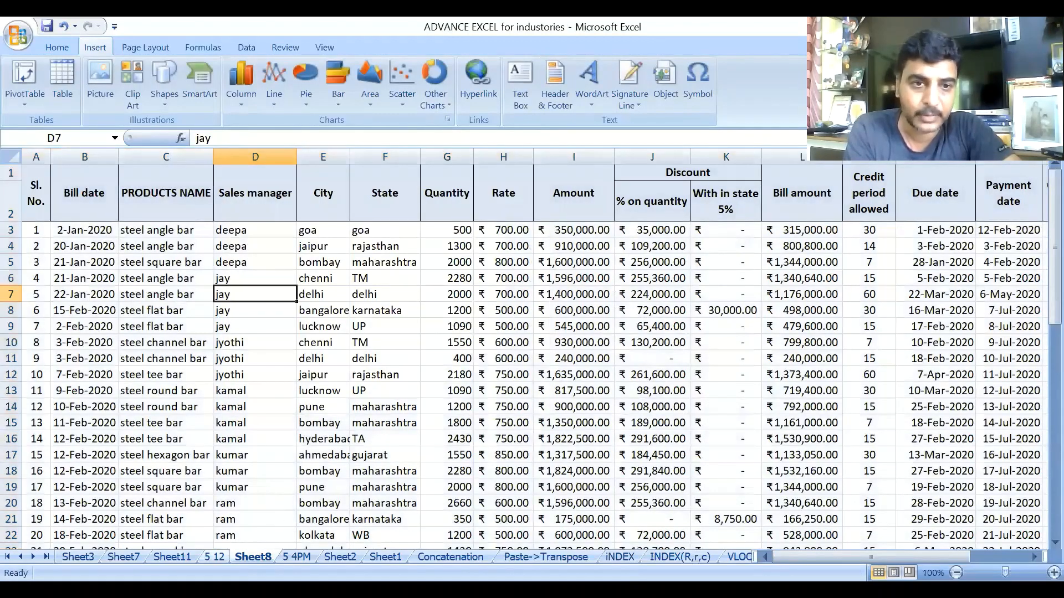
Look at the steel bar sales list on sheet 5 12 and return to the billing table on Sheet8.
{"action": "left_click", "coordinate": [214, 557]}
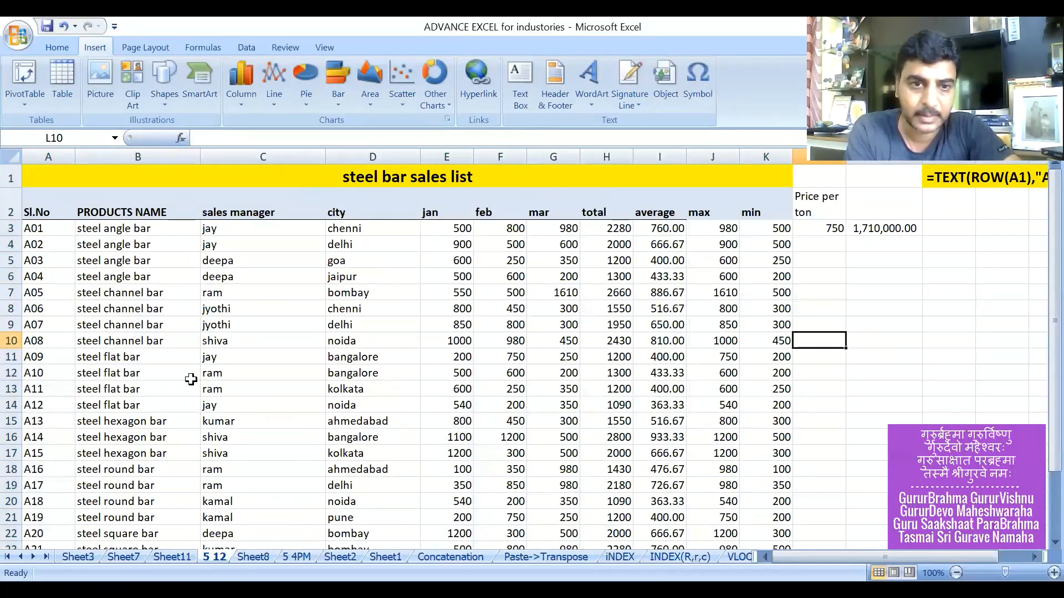
{"action": "left_click", "coordinate": [263, 324]}
{"action": "left_click", "coordinate": [253, 557]}
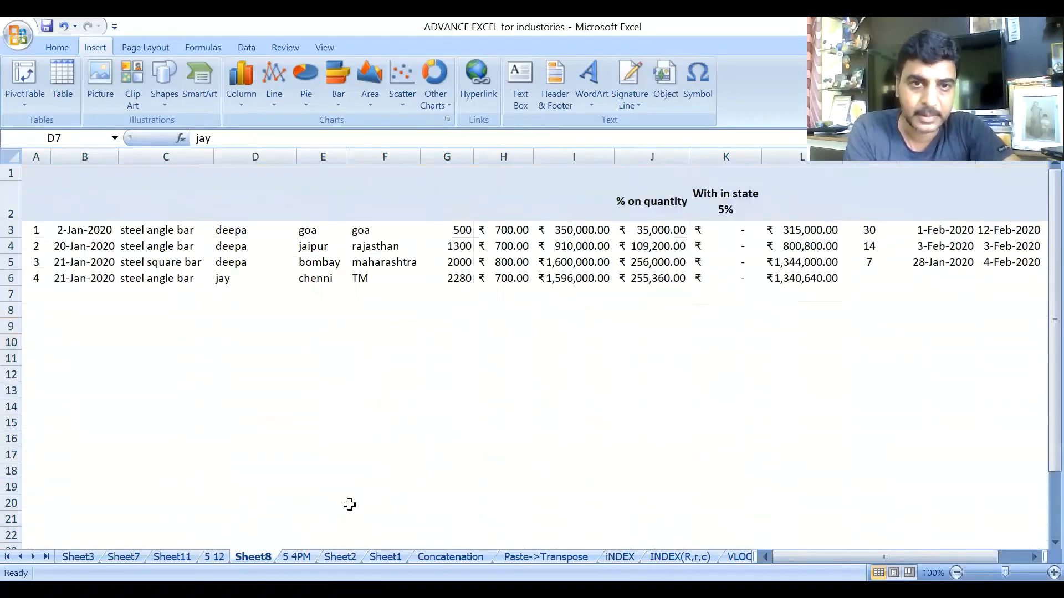
{"action": "left_click", "coordinate": [267, 281]}
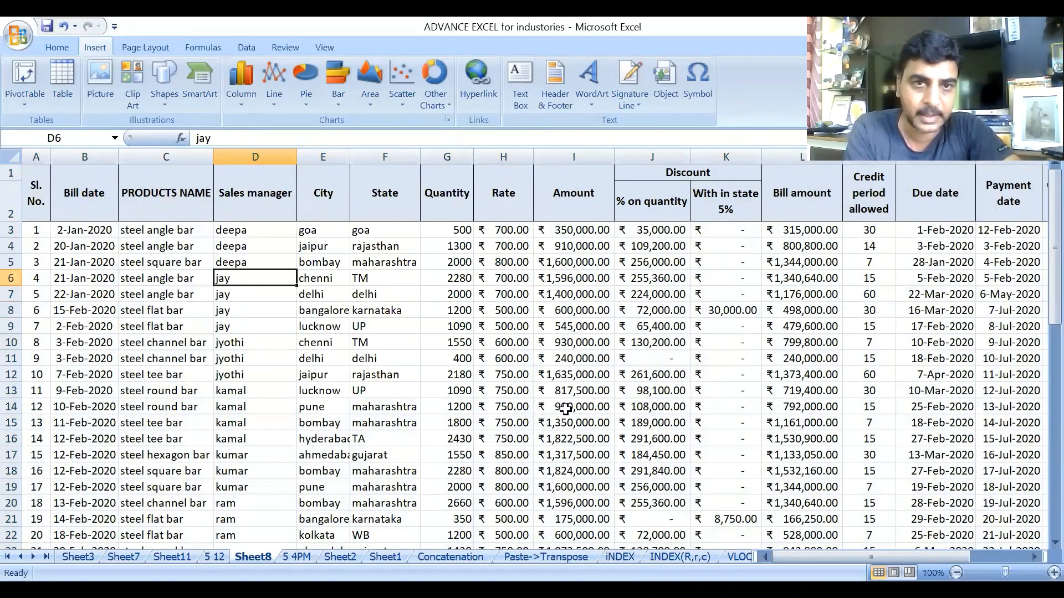
Create a PivotTable from the billing data in A1:I28 of Sheet8 on a new worksheet.
{"action": "left_click_drag", "start_coordinate": [36, 188], "coordinate": [609, 537]}
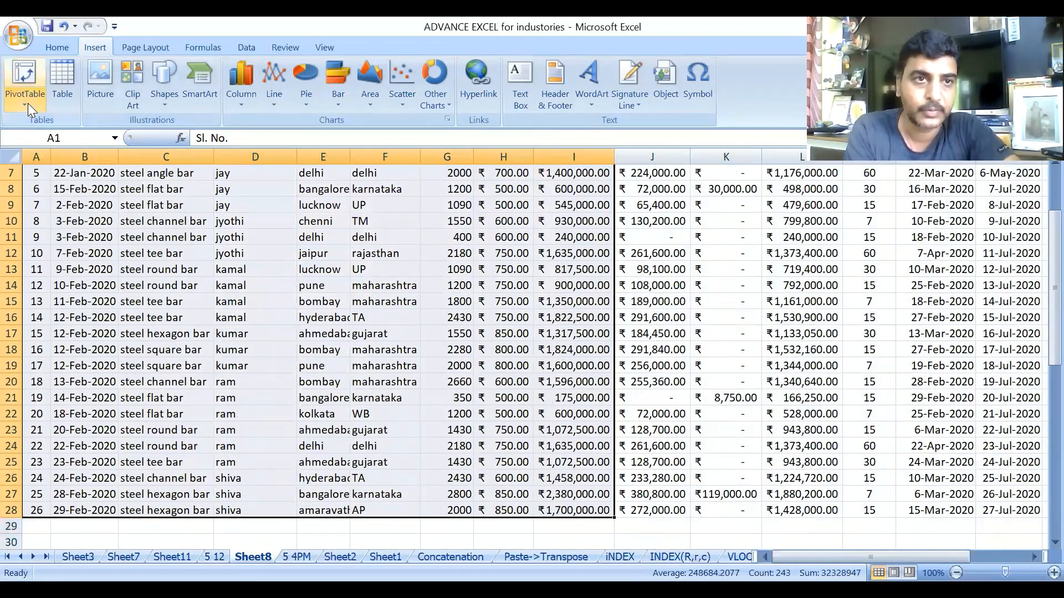
{"action": "left_click", "coordinate": [25, 104]}
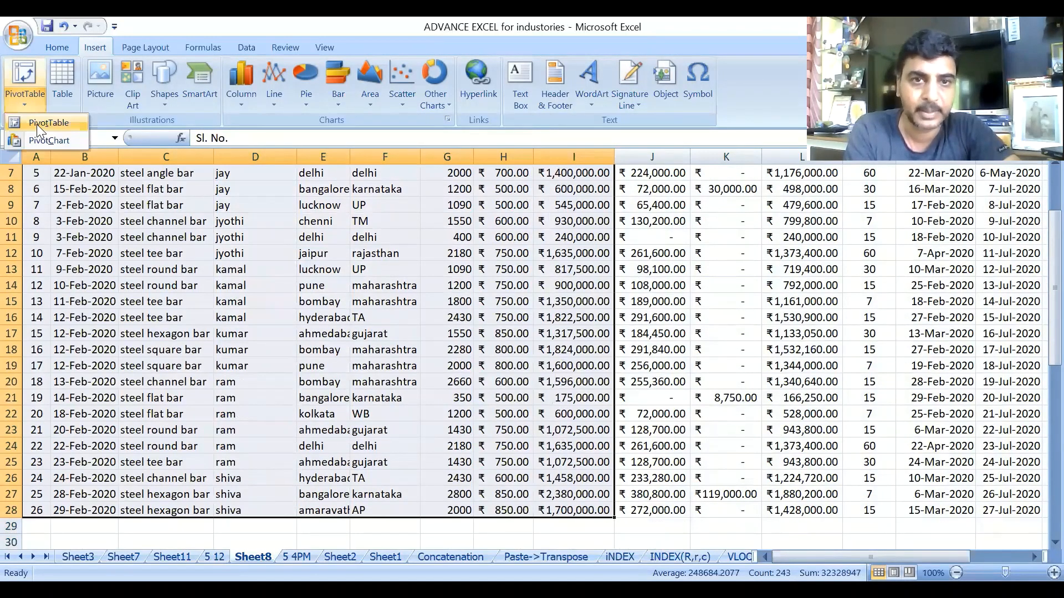
{"action": "left_click", "coordinate": [49, 122]}
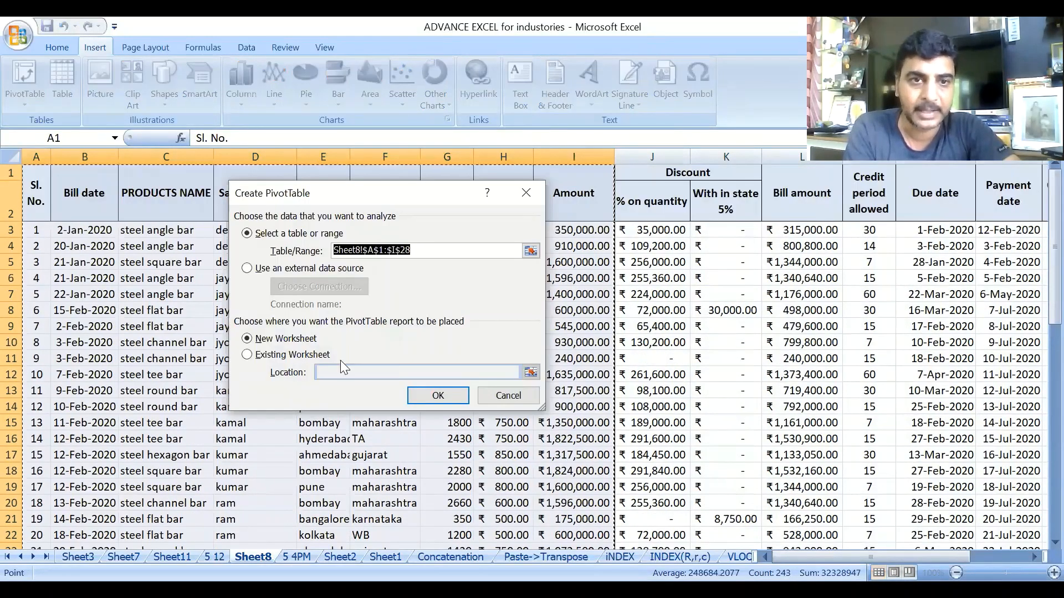
{"action": "left_click", "coordinate": [438, 396]}
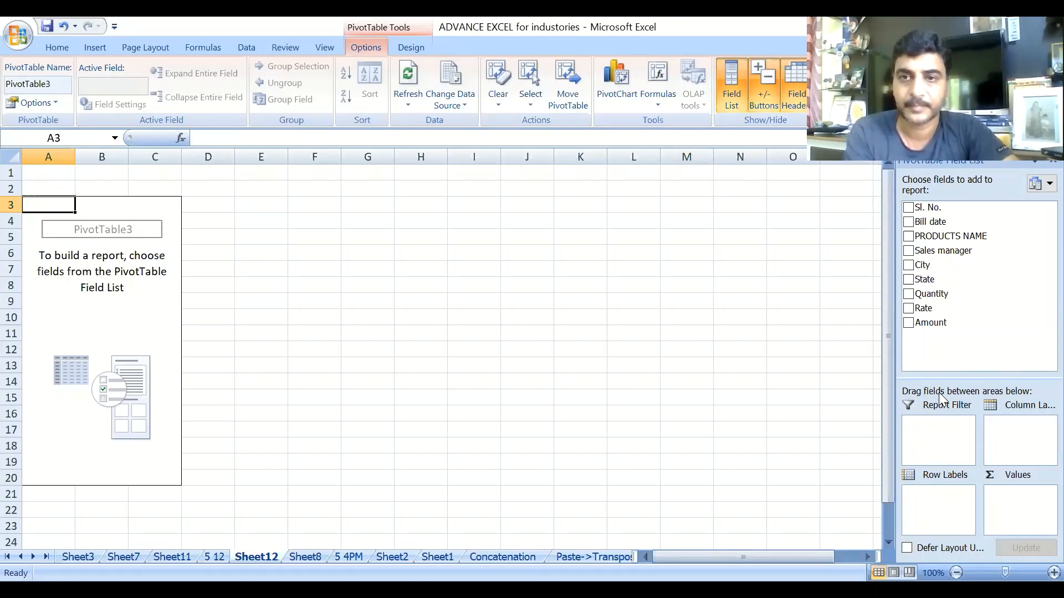
Set PRODUCTS NAME as a report filter, try Sl. No. as a row label and as a filter, and remove Sl. No. from the PivotTable.
{"action": "left_click", "coordinate": [908, 206]}
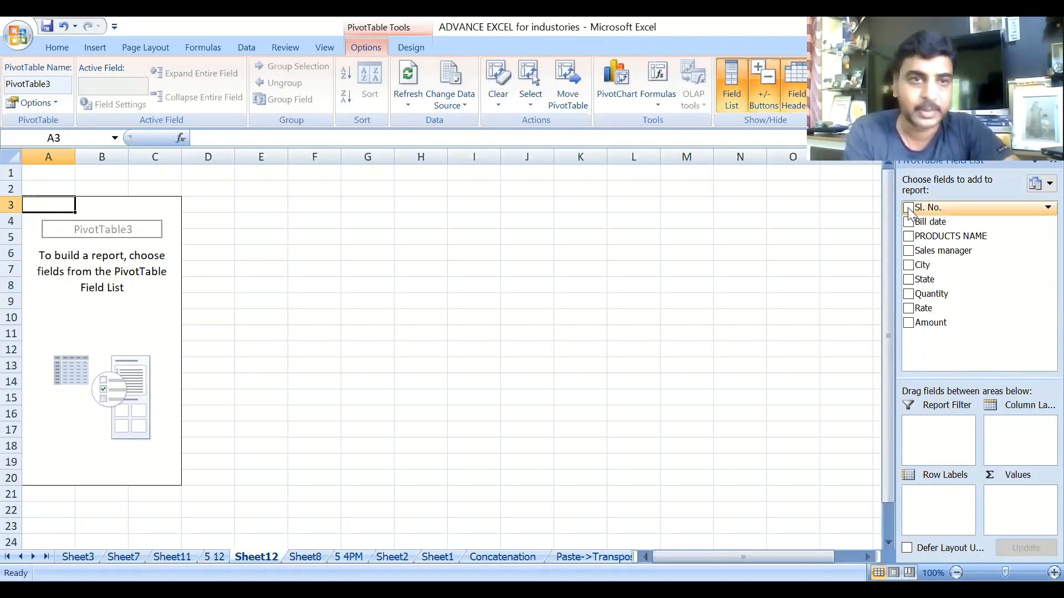
{"action": "left_click_drag", "start_coordinate": [913, 204], "coordinate": [933, 222]}
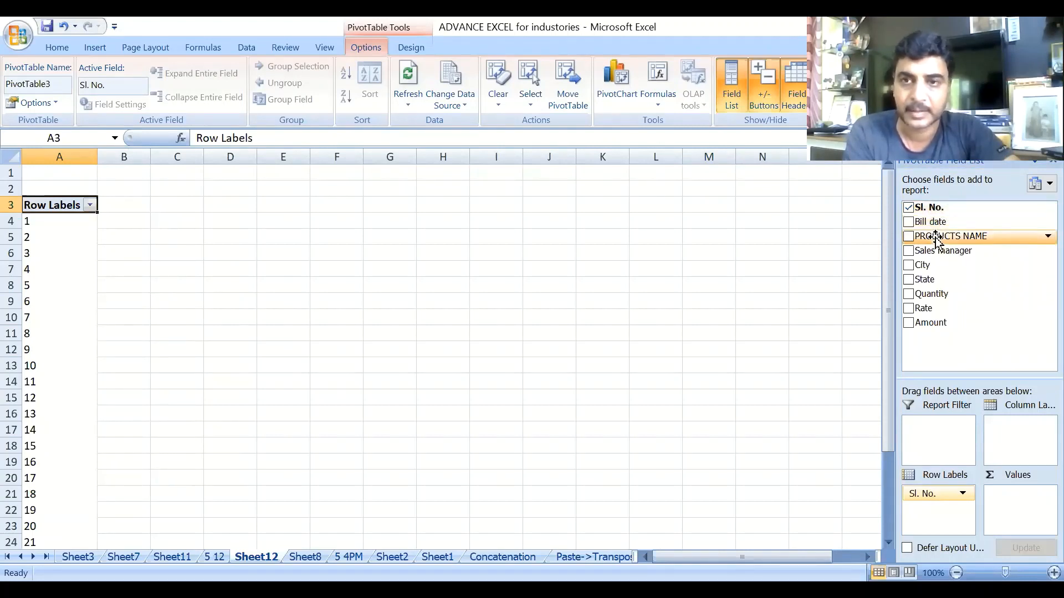
{"action": "left_click", "coordinate": [908, 237]}
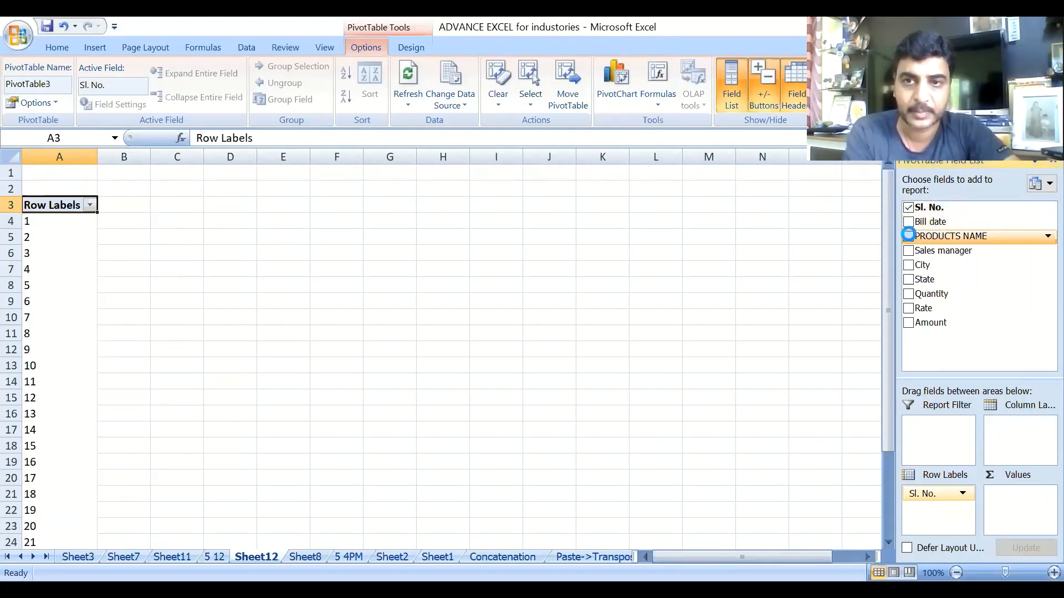
{"action": "left_click_drag", "start_coordinate": [931, 241], "coordinate": [944, 424]}
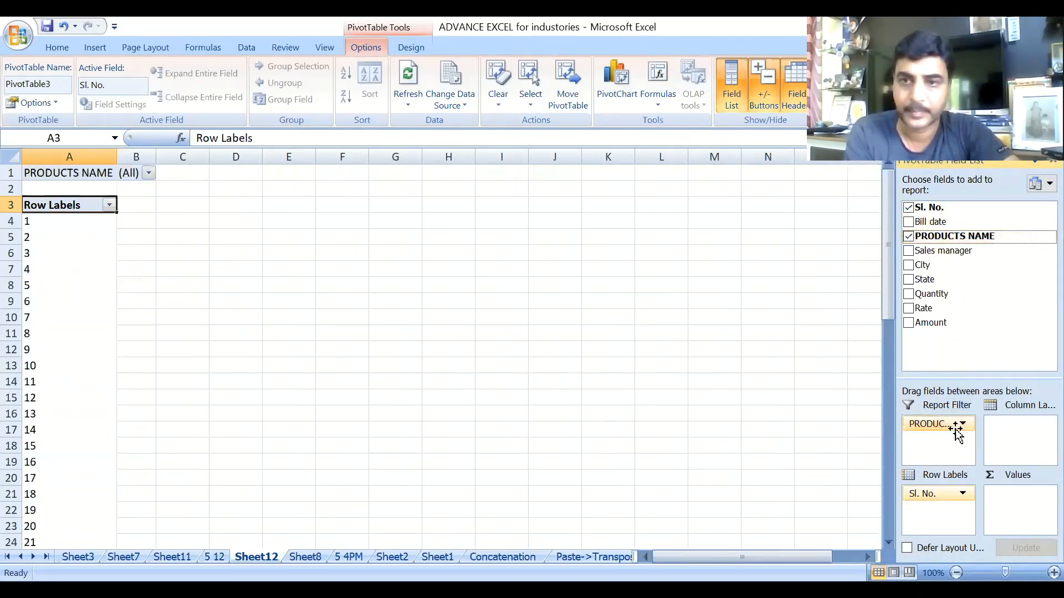
{"action": "left_click_drag", "start_coordinate": [942, 493], "coordinate": [927, 426]}
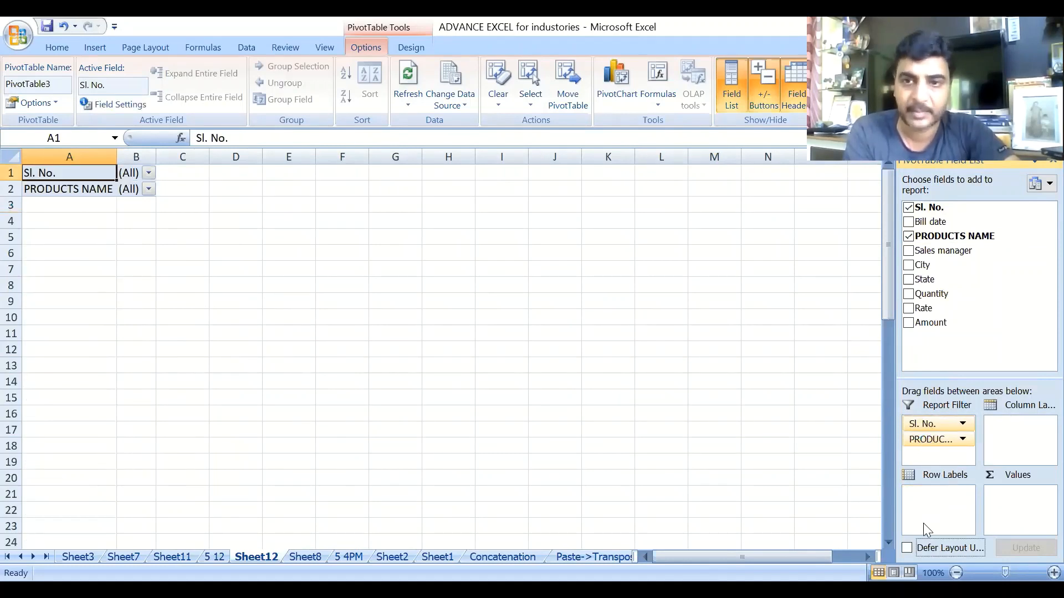
{"action": "left_click_drag", "start_coordinate": [942, 424], "coordinate": [873, 269]}
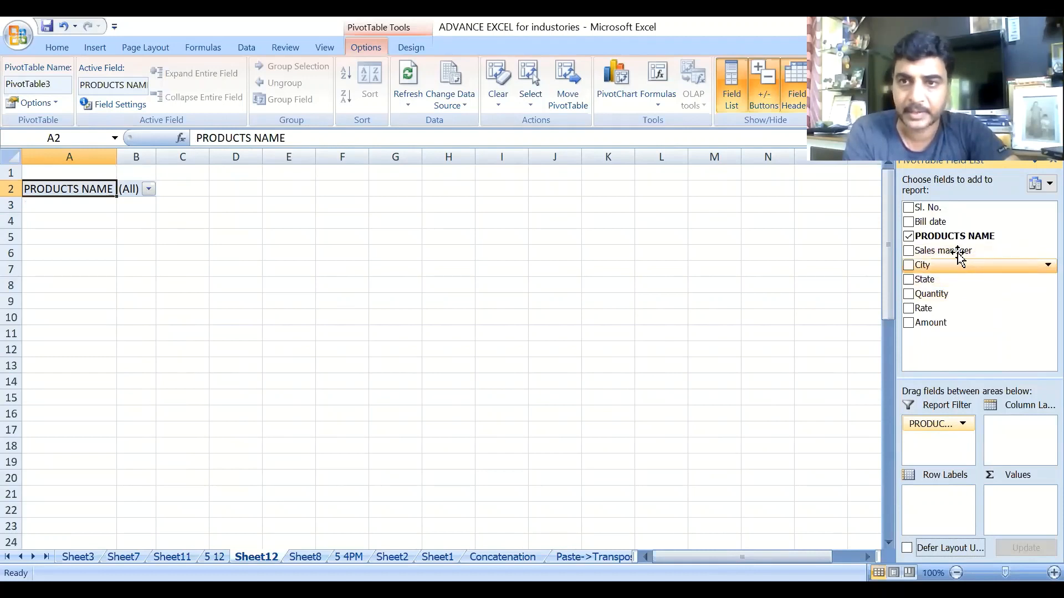
Add City as a report filter and Amount as a value, trying PRODUCTS NAME as column labels before returning it to the report filter.
{"action": "left_click_drag", "start_coordinate": [956, 266], "coordinate": [951, 449]}
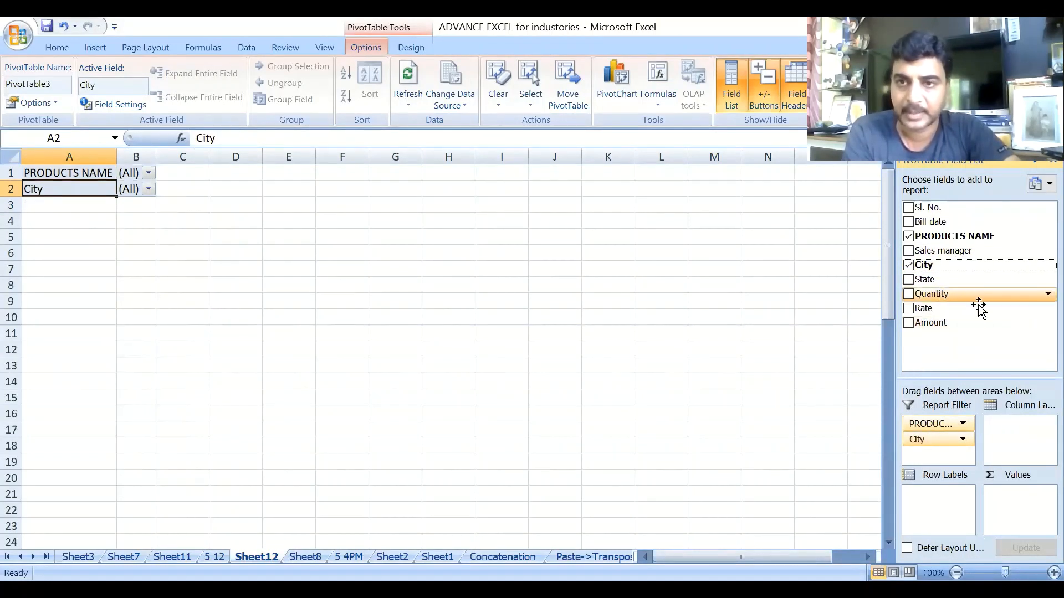
{"action": "left_click_drag", "start_coordinate": [945, 323], "coordinate": [1006, 491]}
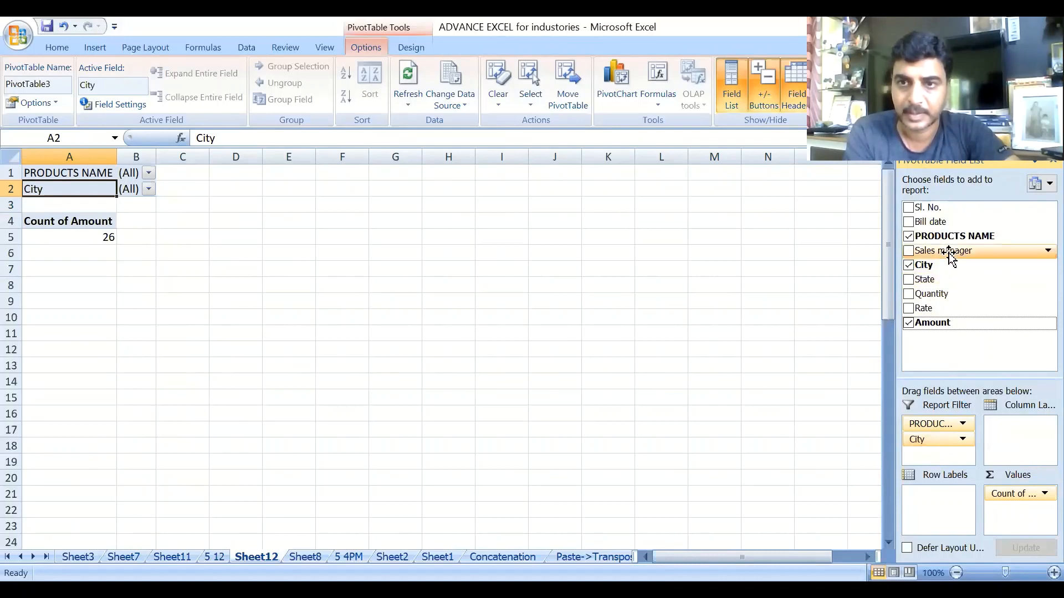
{"action": "left_click_drag", "start_coordinate": [956, 237], "coordinate": [1022, 443]}
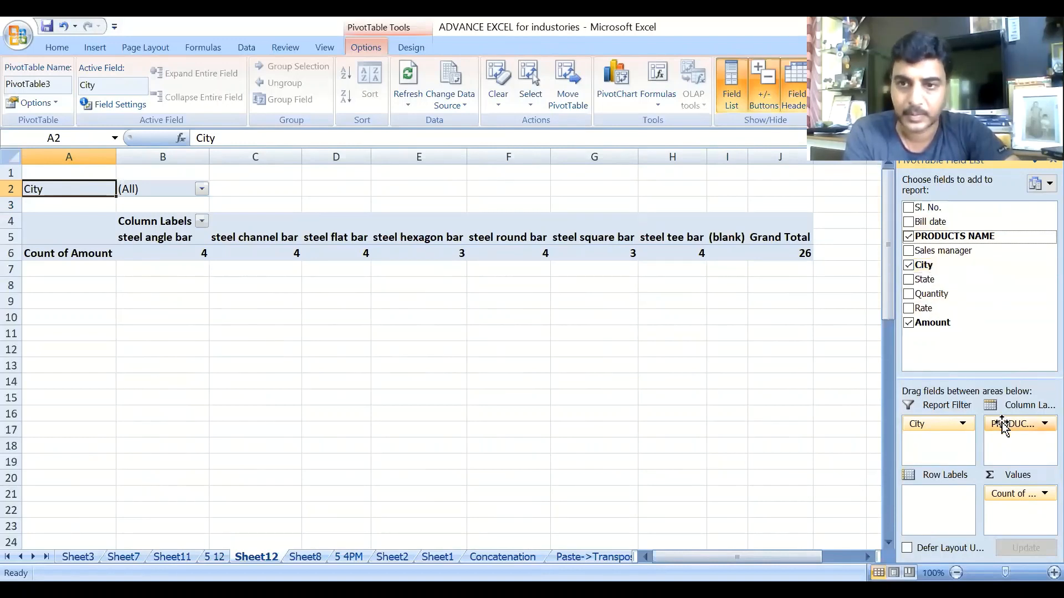
{"action": "left_click_drag", "start_coordinate": [1003, 424], "coordinate": [913, 449]}
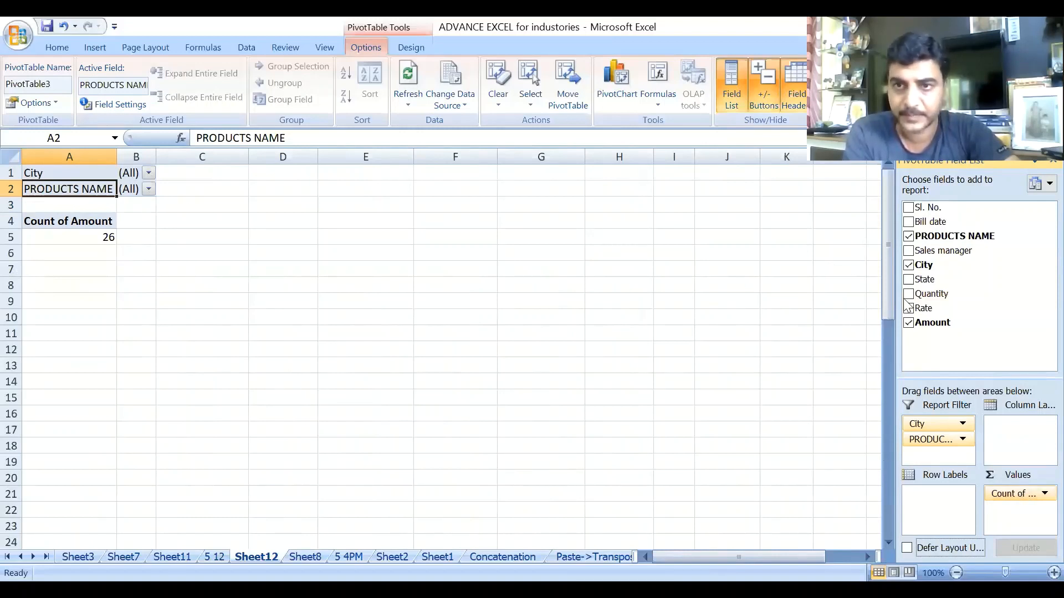
Filter the PivotTable's City field to the single item ahmedabad.
{"action": "left_click", "coordinate": [147, 173]}
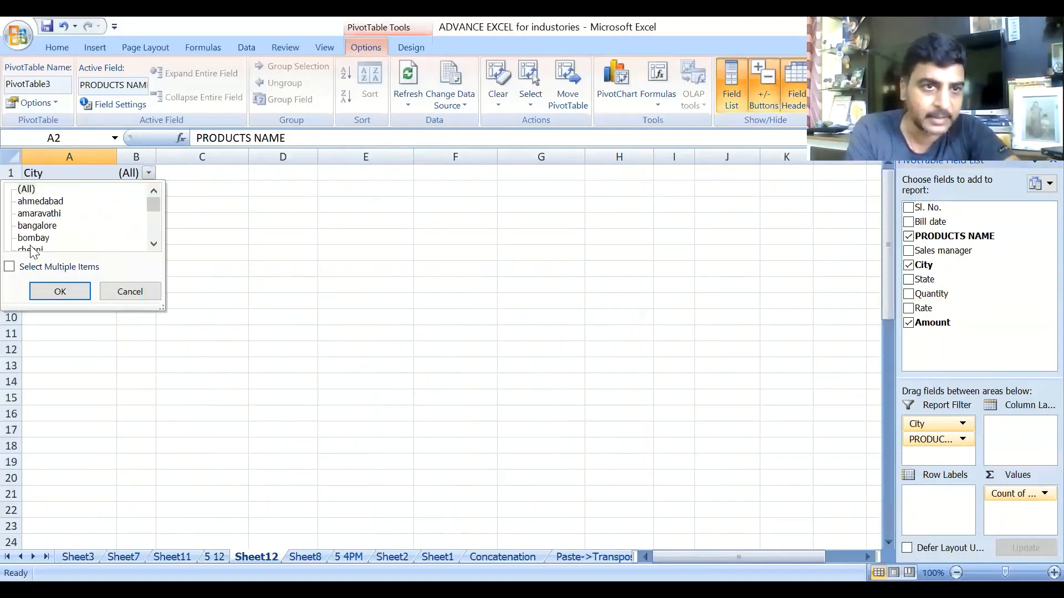
{"action": "left_click", "coordinate": [27, 268]}
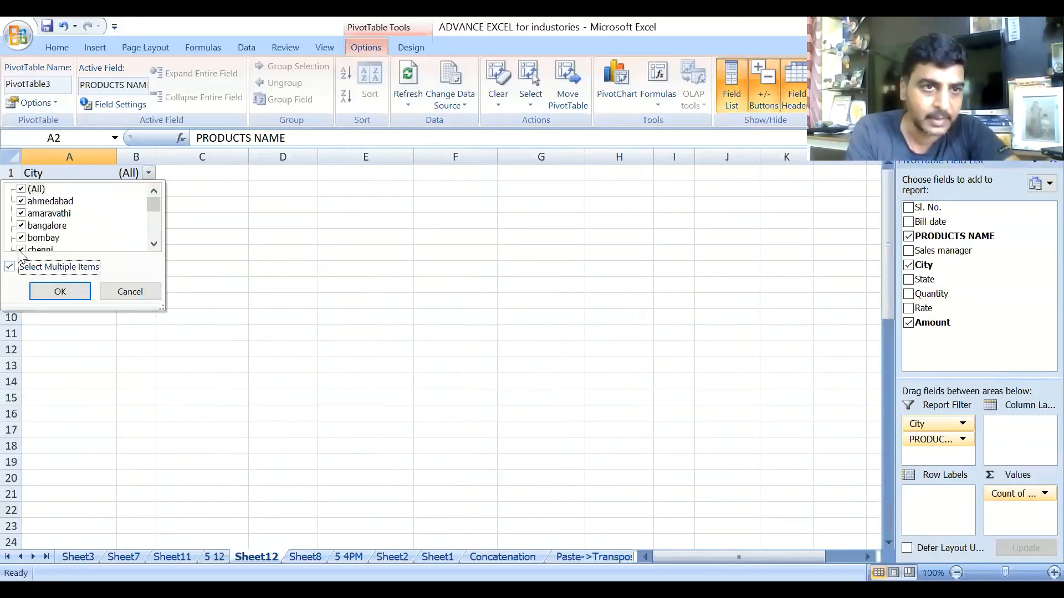
{"action": "left_click", "coordinate": [10, 269]}
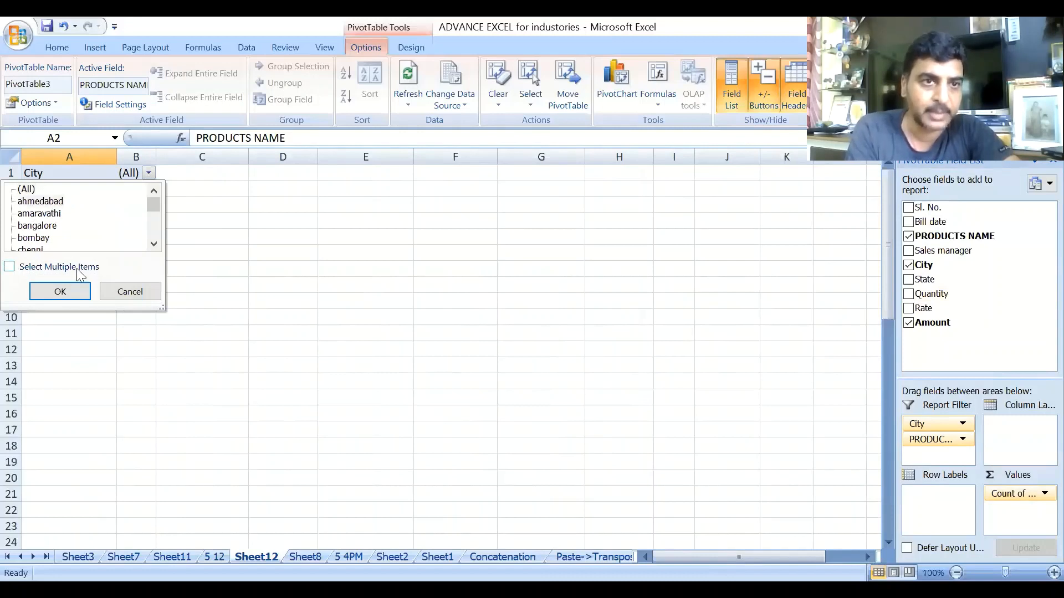
{"action": "left_click", "coordinate": [35, 203]}
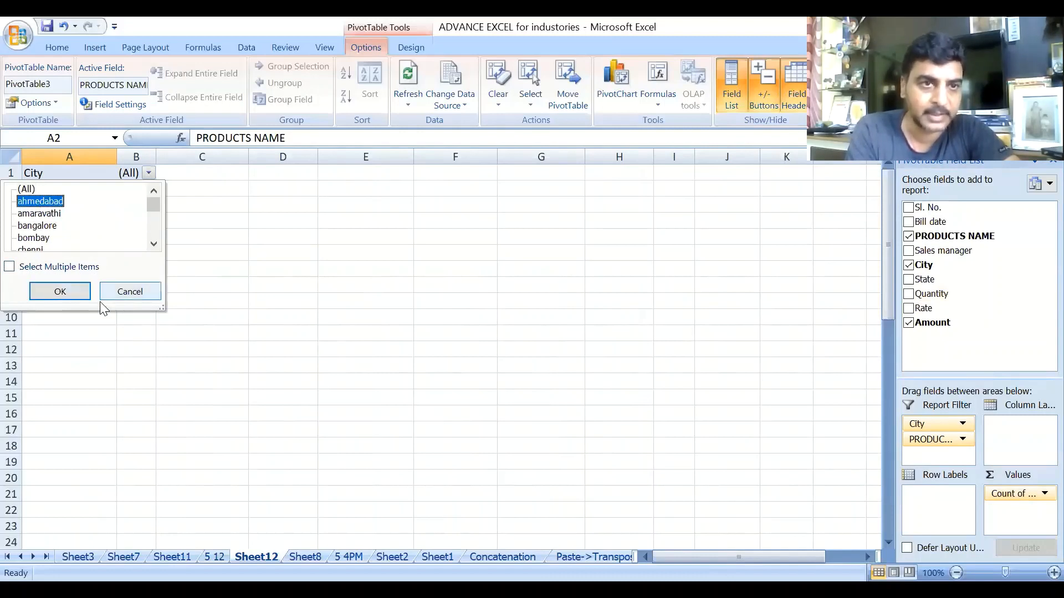
{"action": "left_click", "coordinate": [10, 267]}
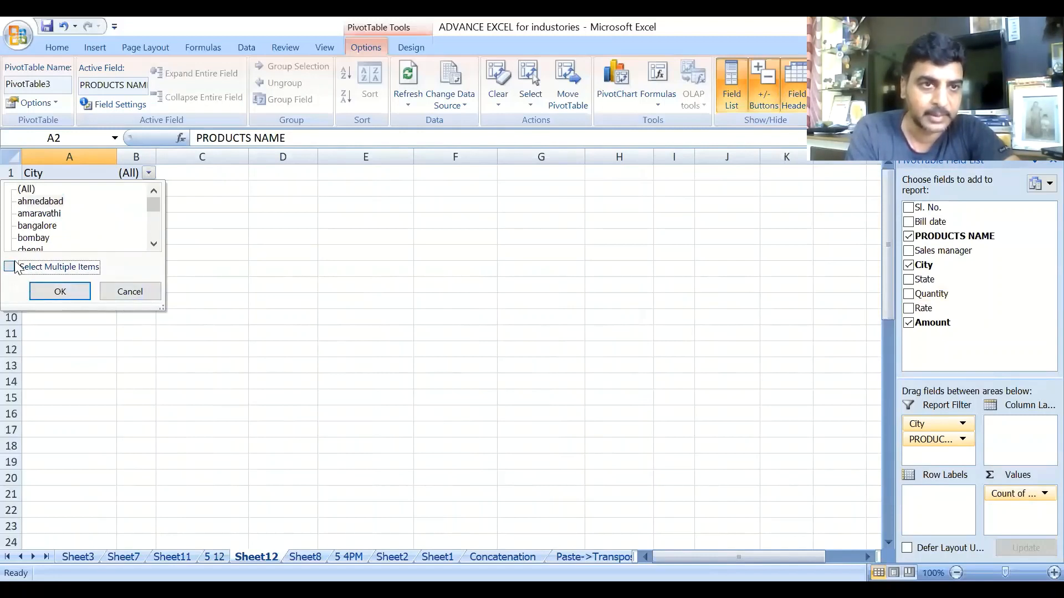
{"action": "left_click", "coordinate": [71, 291]}
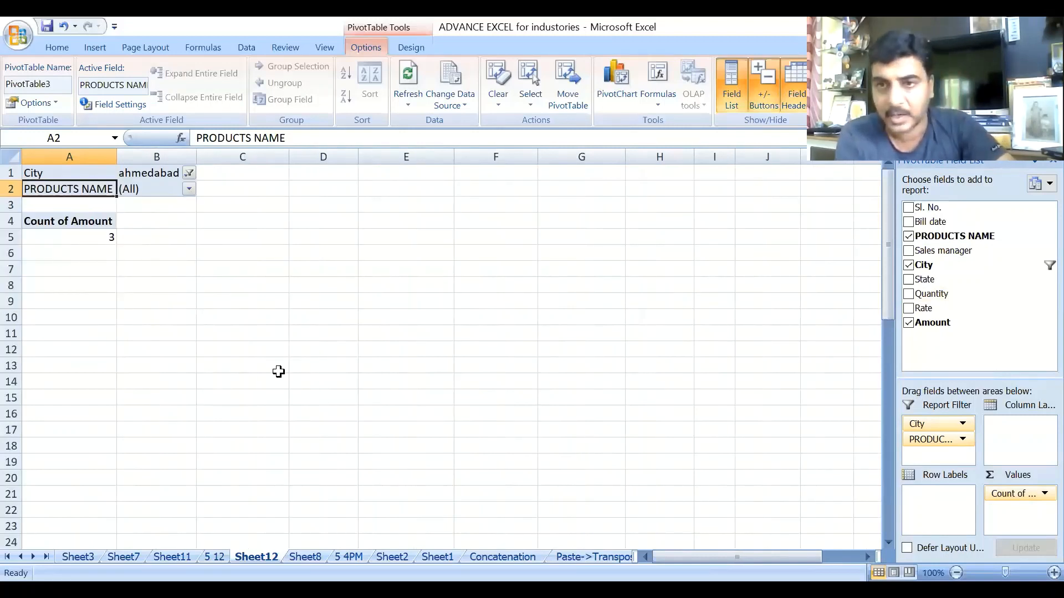
Add Sales manager and Quantity as row labels, and replace Amount in the values with the count of PRODUCTS NAME.
{"action": "left_click_drag", "start_coordinate": [942, 251], "coordinate": [909, 531]}
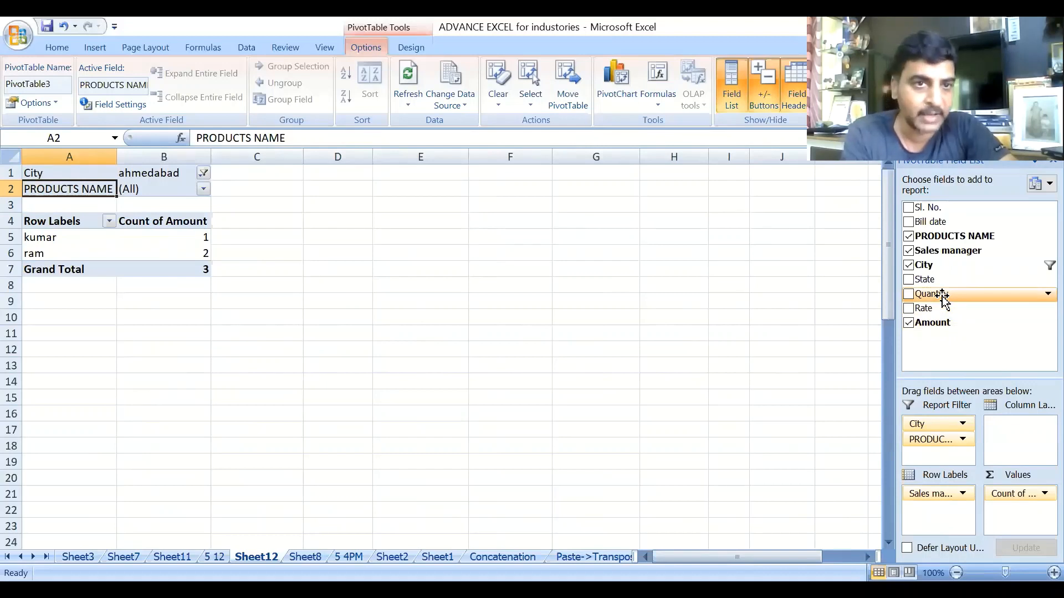
{"action": "left_click_drag", "start_coordinate": [945, 299], "coordinate": [931, 507]}
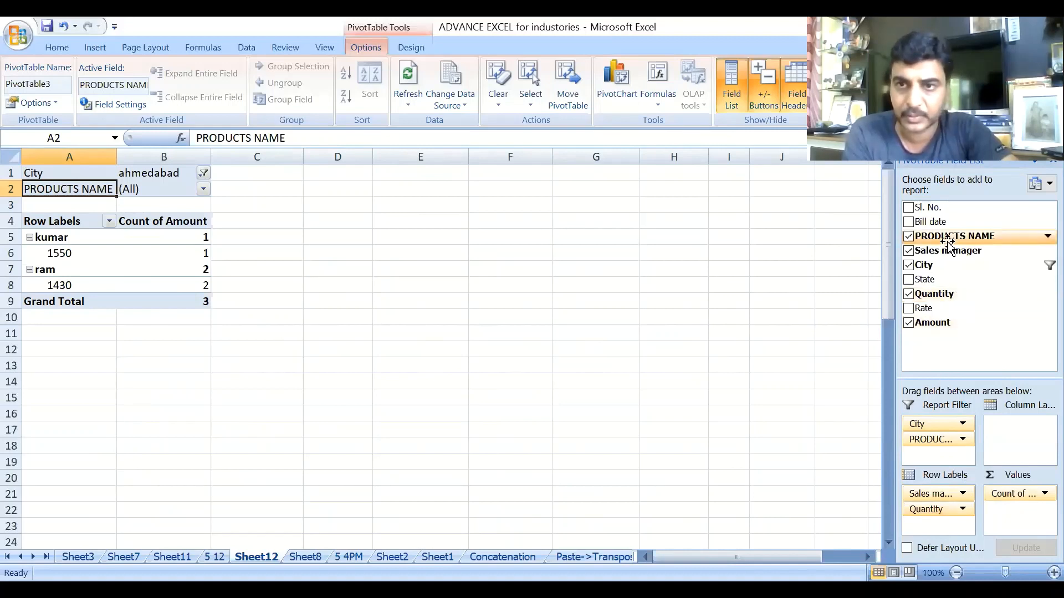
{"action": "left_click_drag", "start_coordinate": [949, 238], "coordinate": [1017, 496]}
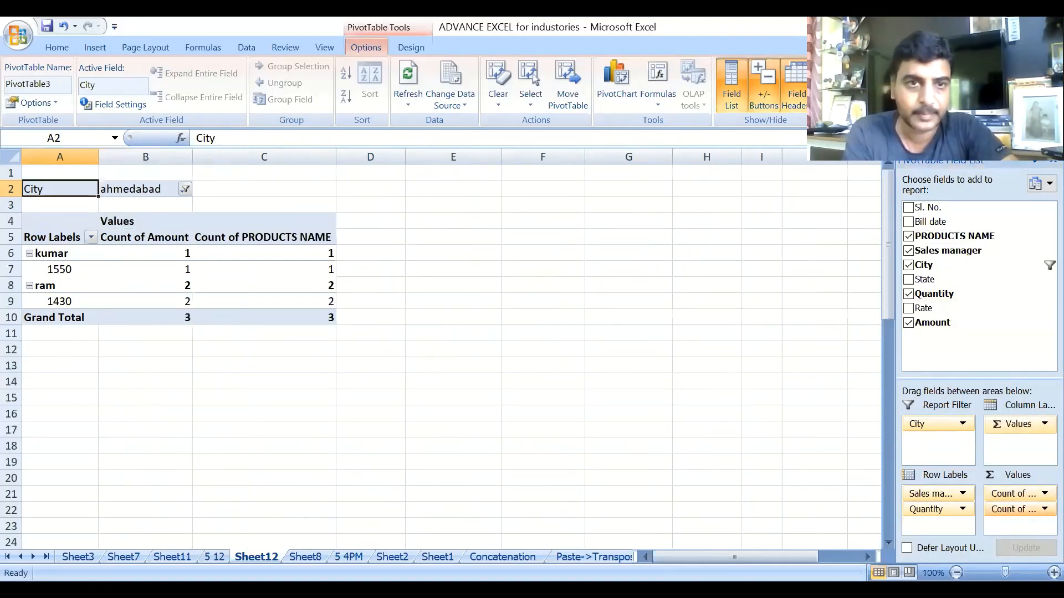
{"action": "left_click_drag", "start_coordinate": [1011, 494], "coordinate": [925, 515]}
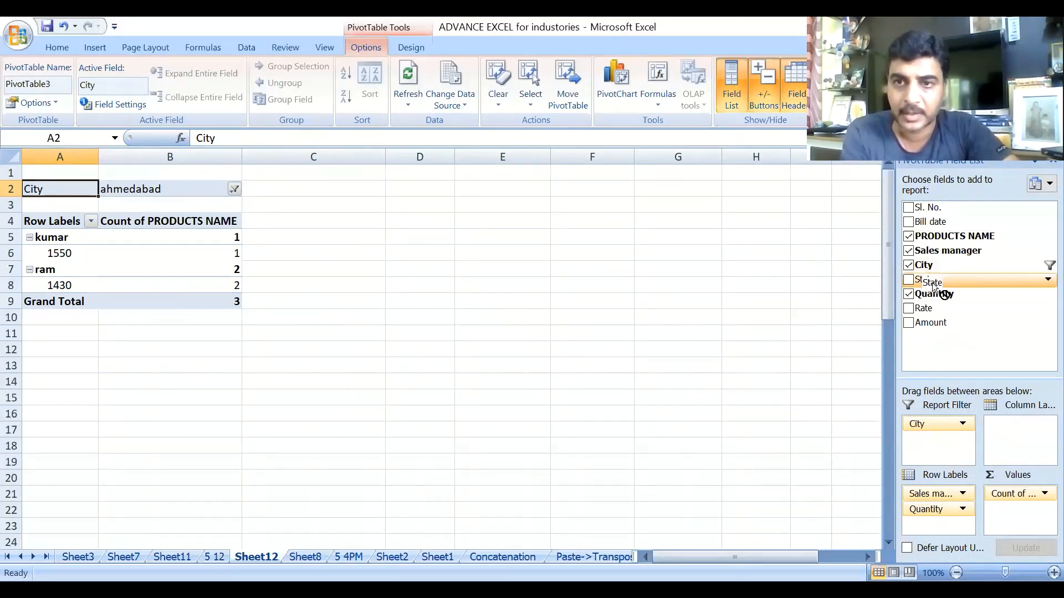
Try the State field as a value, row label, report filter and column label, and remove it from the PivotTable.
{"action": "left_click_drag", "start_coordinate": [928, 280], "coordinate": [1011, 516]}
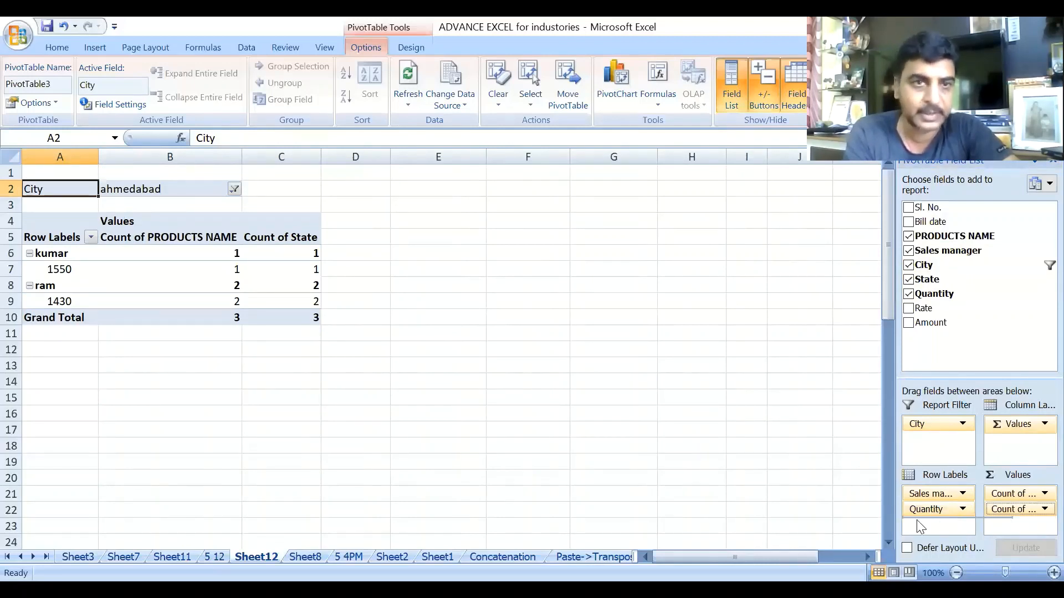
{"action": "left_click_drag", "start_coordinate": [917, 520], "coordinate": [927, 454]}
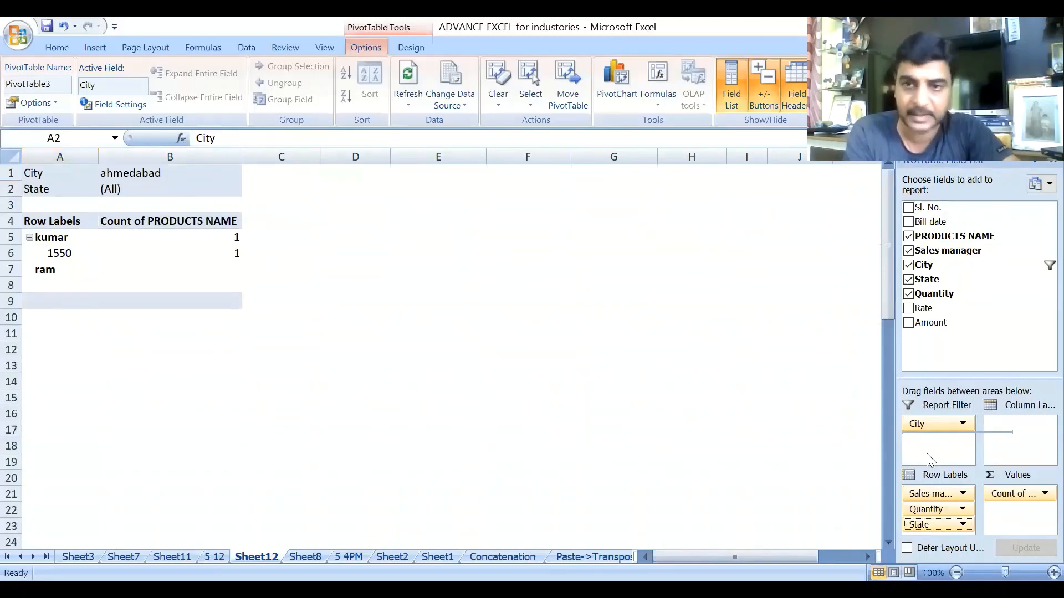
{"action": "left_click_drag", "start_coordinate": [934, 436], "coordinate": [1009, 426]}
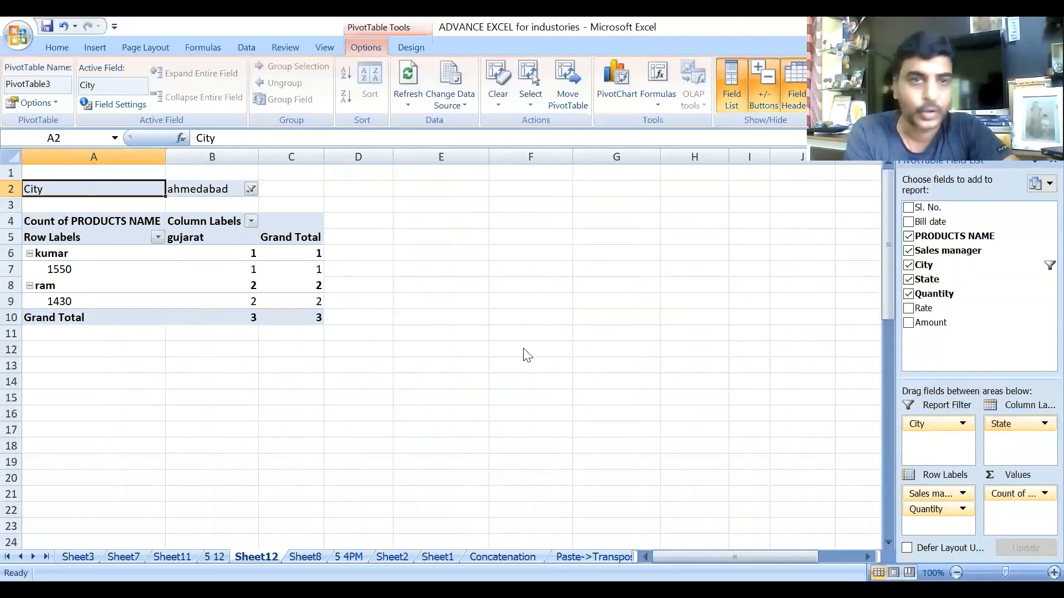
{"action": "left_click_drag", "start_coordinate": [1014, 426], "coordinate": [937, 272]}
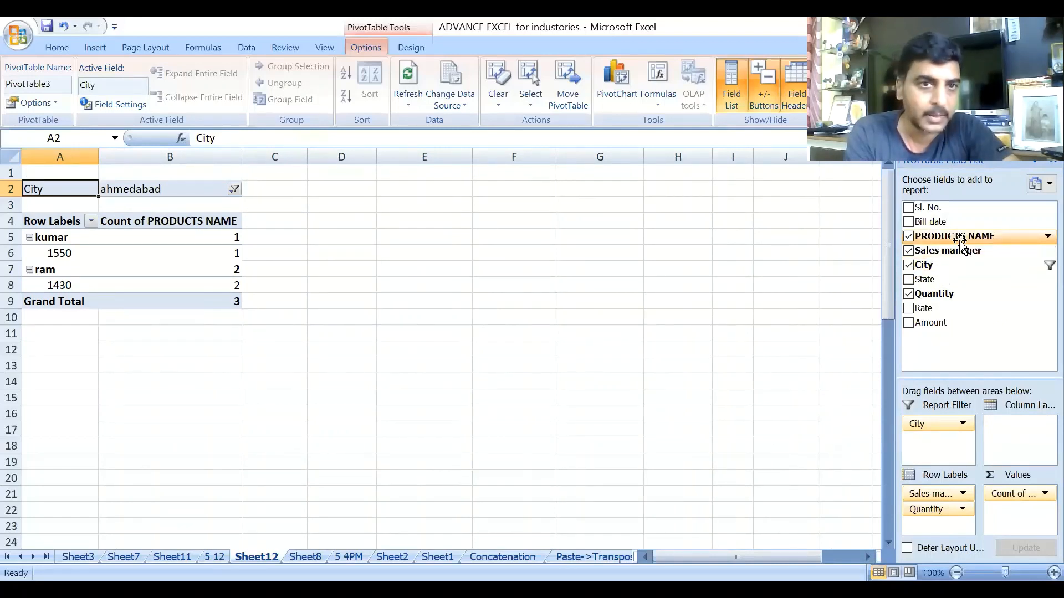
Add PRODUCTS NAME back as a report filter and filter it to steel square bar.
{"action": "left_click_drag", "start_coordinate": [960, 243], "coordinate": [940, 420]}
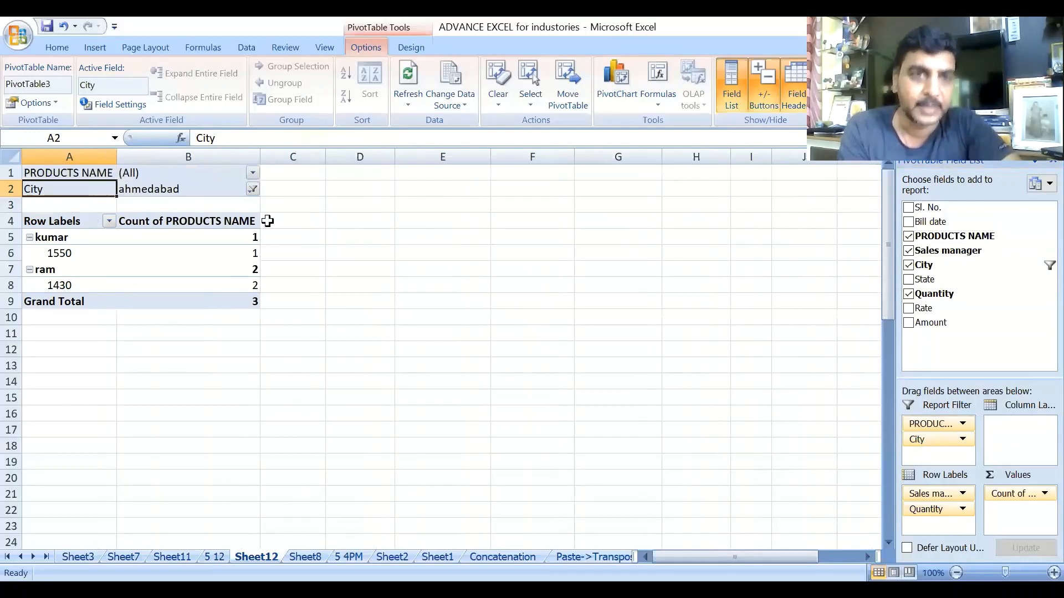
{"action": "left_click", "coordinate": [254, 172]}
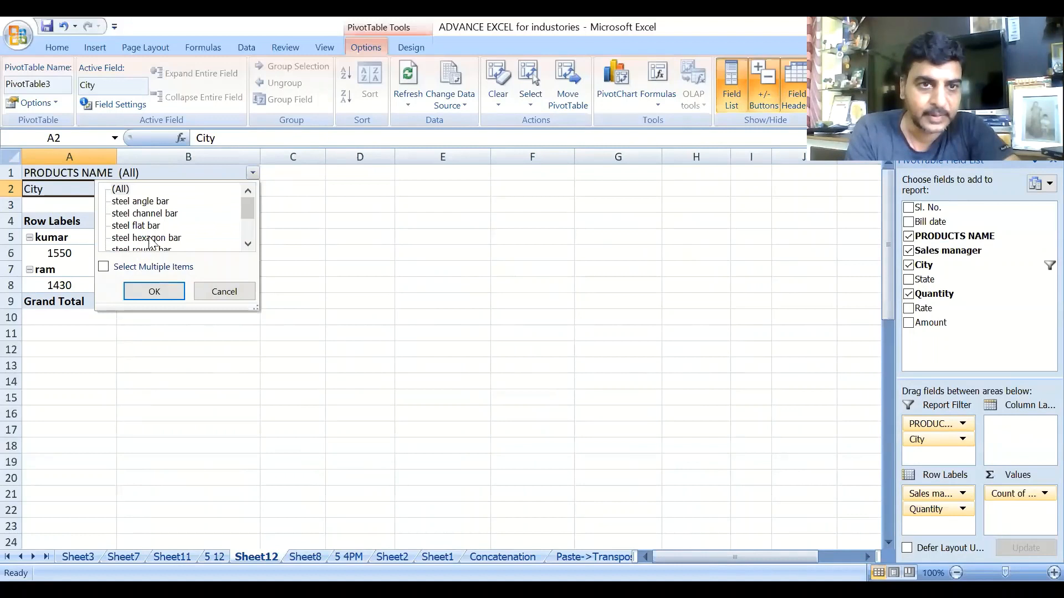
{"action": "left_click_drag", "start_coordinate": [252, 218], "coordinate": [251, 229]}
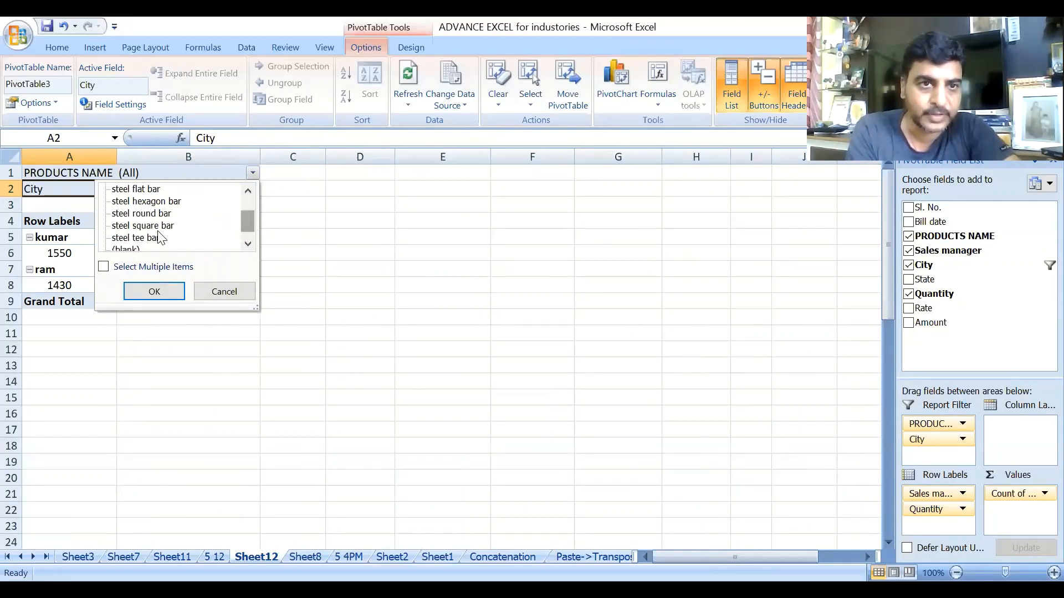
{"action": "left_click", "coordinate": [158, 229]}
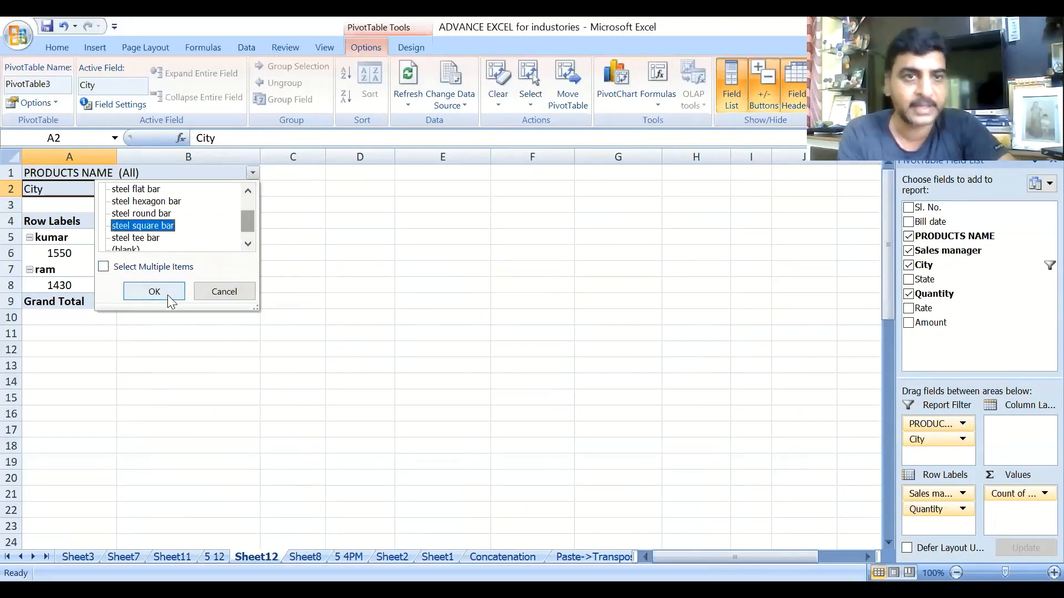
{"action": "left_click", "coordinate": [154, 292]}
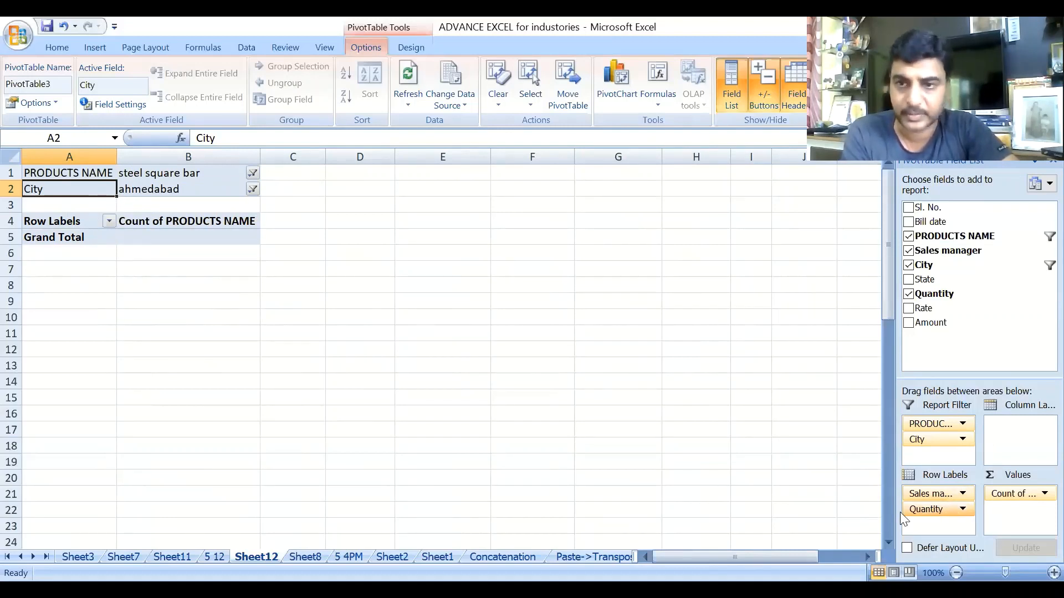
Move Quantity from the row labels to the values area and reset the City filter to all items with multiple selection enabled.
{"action": "left_click_drag", "start_coordinate": [948, 511], "coordinate": [1034, 512]}
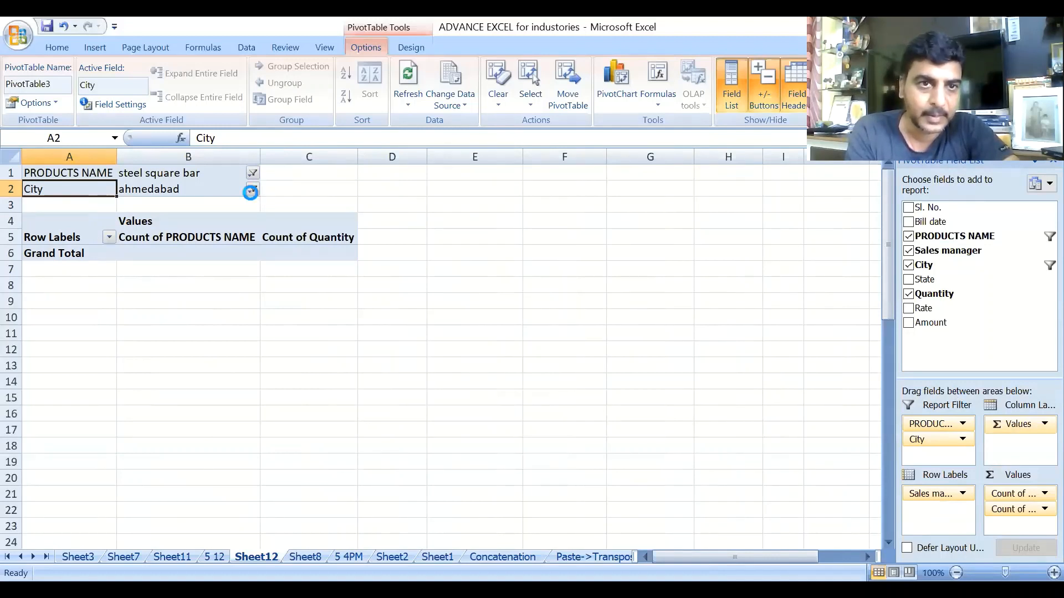
{"action": "key", "text": "alt+Down"}
{"action": "left_click", "coordinate": [123, 284]}
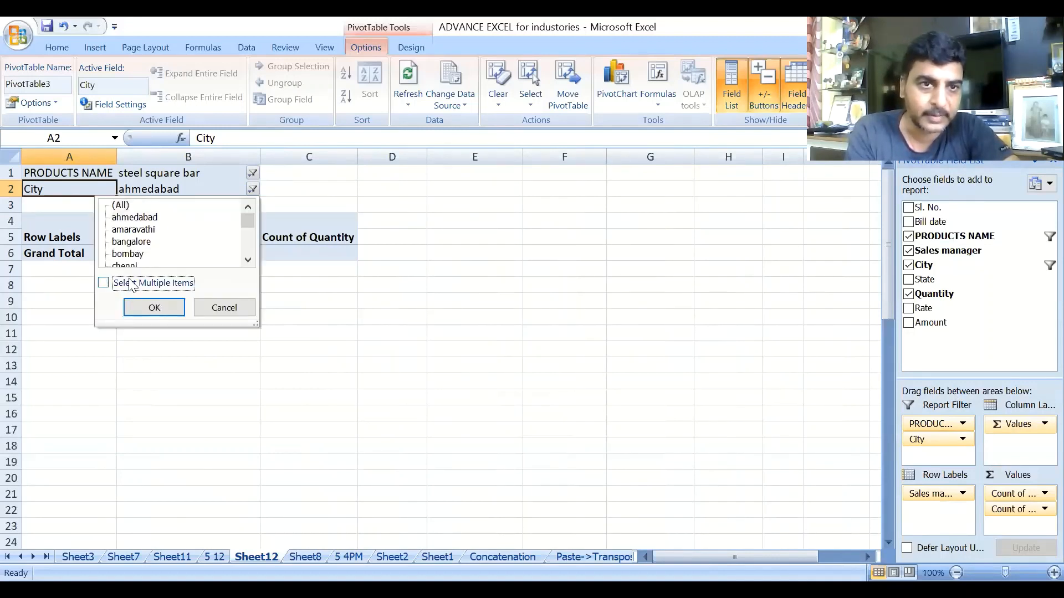
{"action": "left_click_drag", "start_coordinate": [126, 207], "coordinate": [170, 315]}
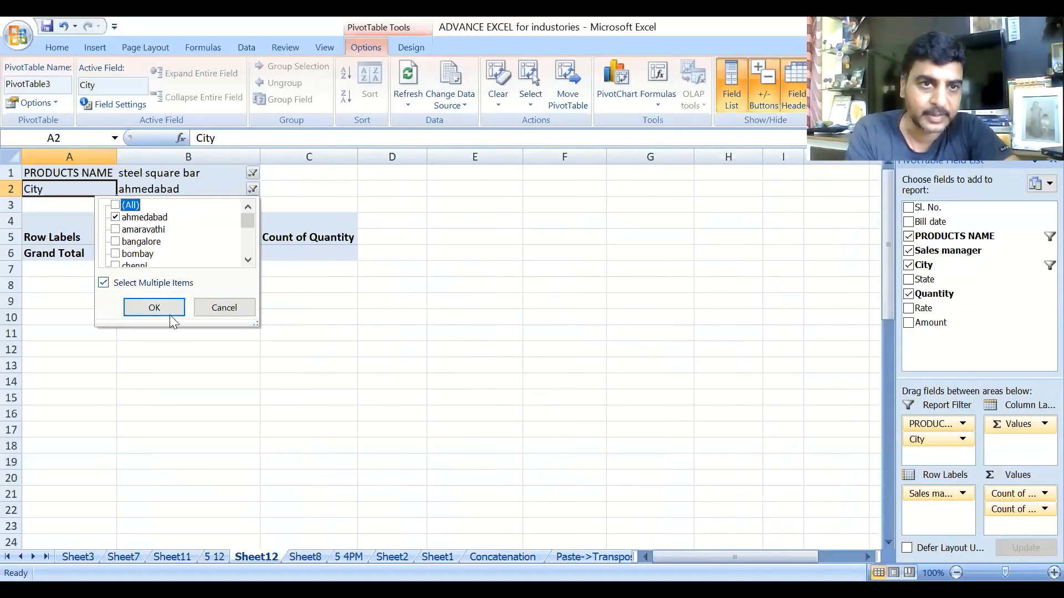
{"action": "left_click", "coordinate": [116, 205]}
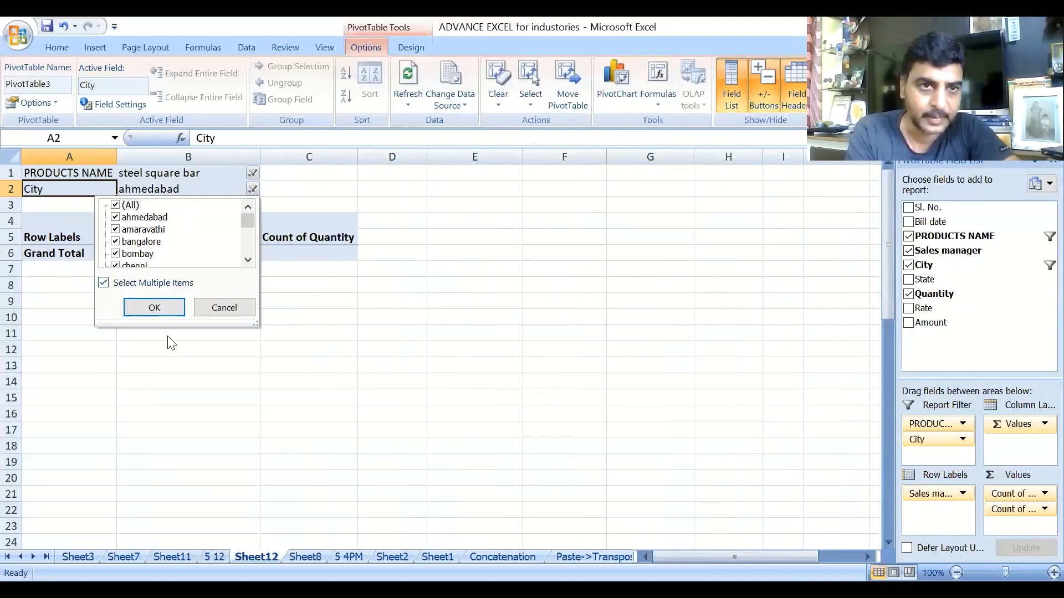
{"action": "left_click", "coordinate": [165, 305]}
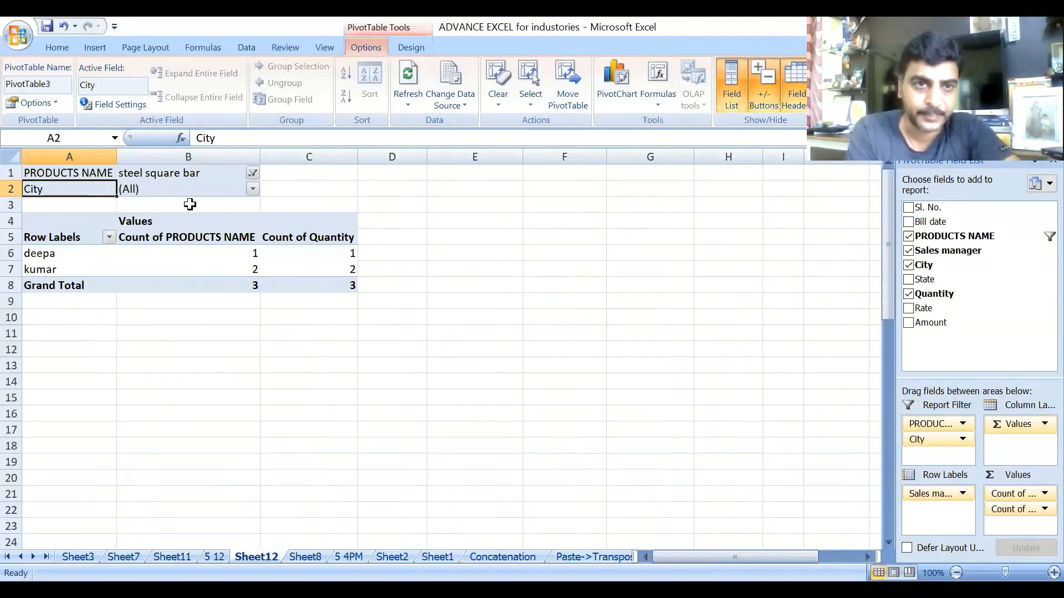
Reset the PRODUCTS NAME report filter to include all products.
{"action": "left_click", "coordinate": [252, 190]}
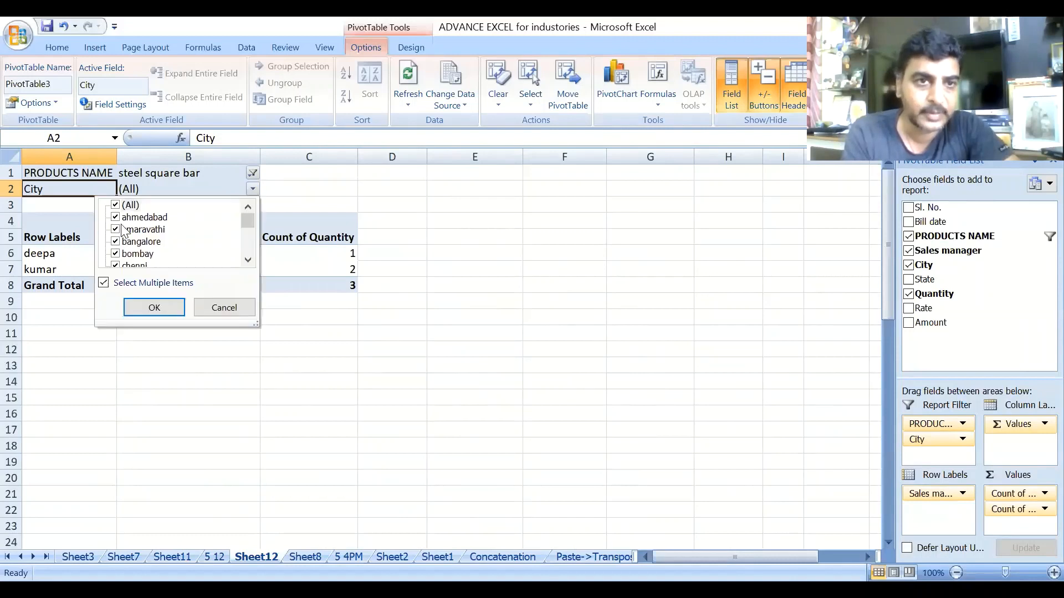
{"action": "left_click", "coordinate": [252, 173]}
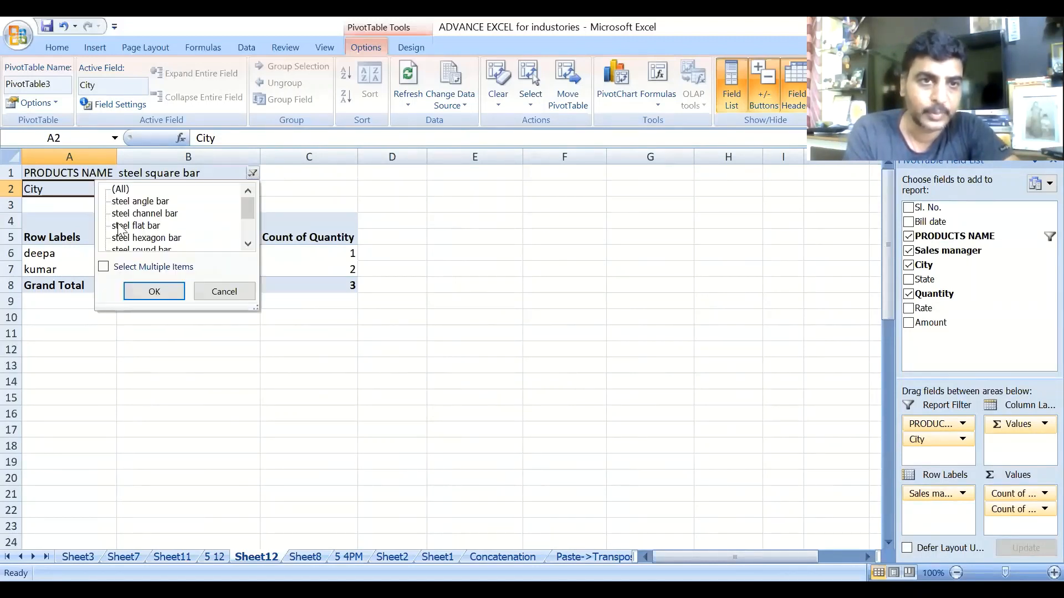
{"action": "left_click", "coordinate": [104, 267]}
{"action": "left_click", "coordinate": [131, 192]}
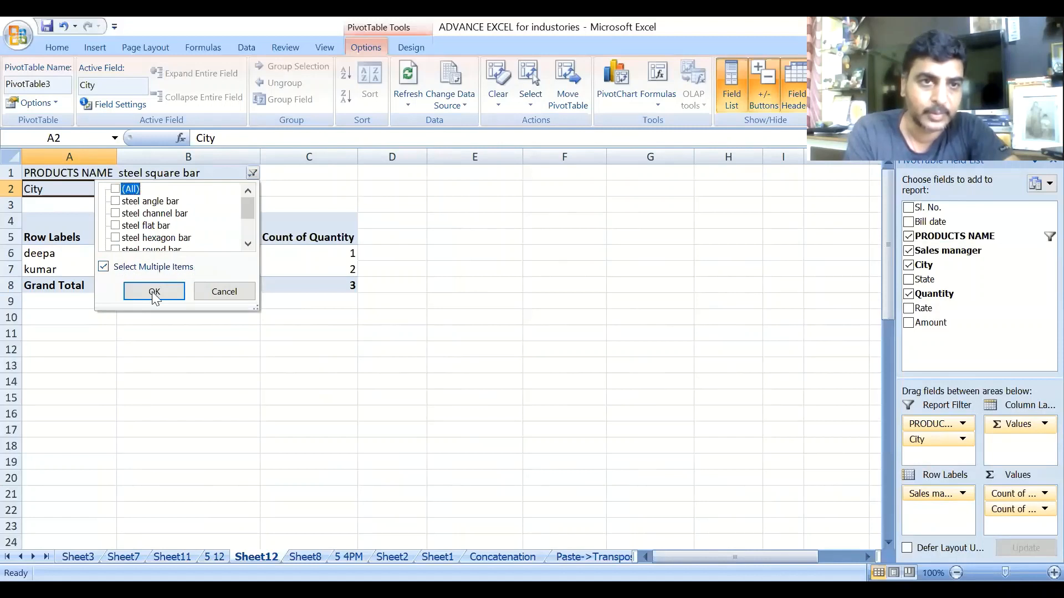
{"action": "left_click", "coordinate": [116, 189]}
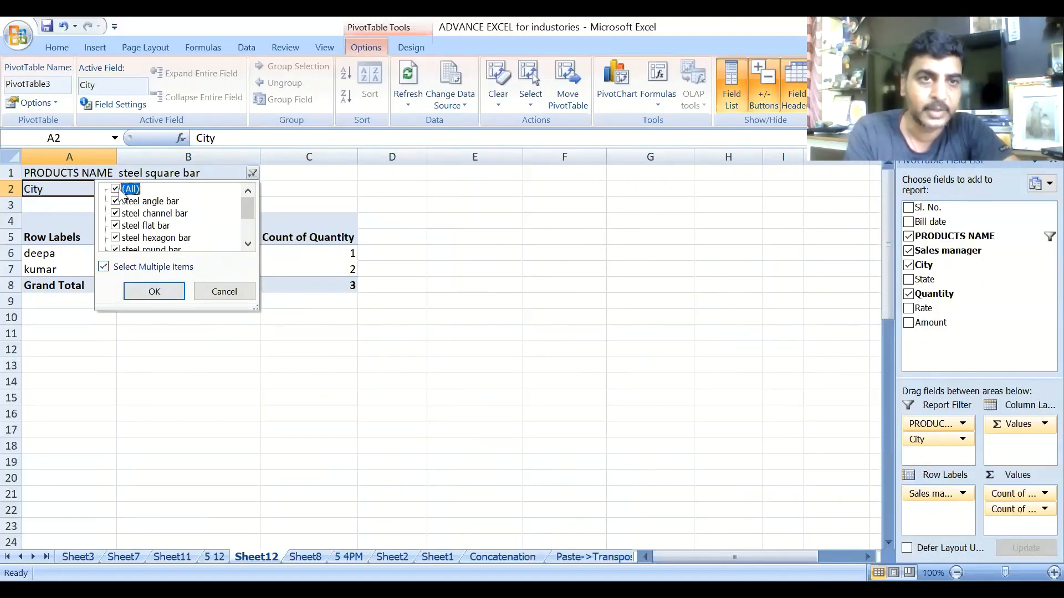
{"action": "left_click", "coordinate": [155, 292]}
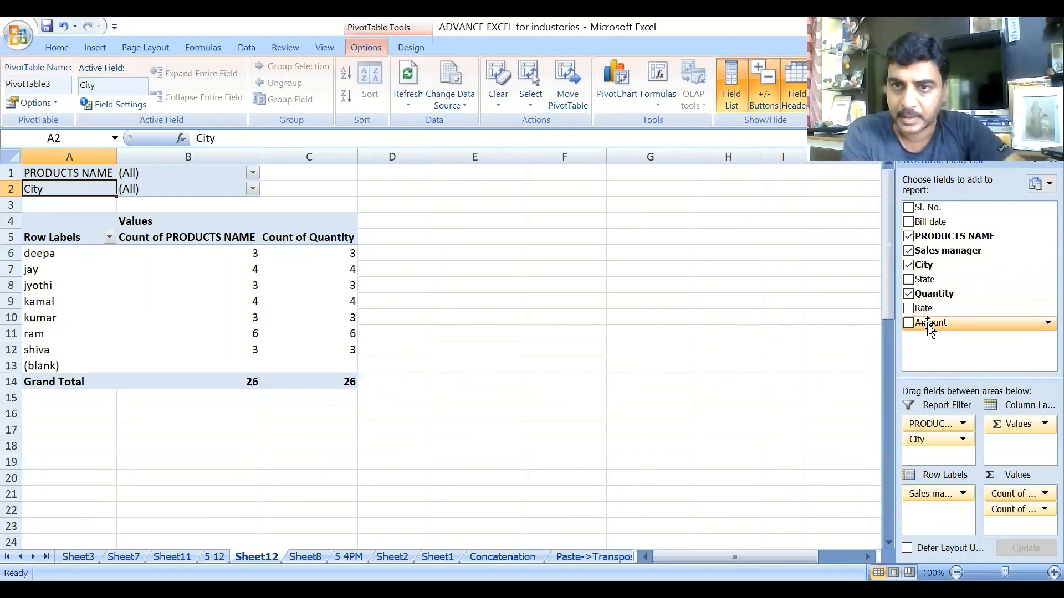
Add Amount as a row label under Sales manager and remove the PRODUCTS NAME and Quantity counts from the values.
{"action": "left_click_drag", "start_coordinate": [933, 323], "coordinate": [936, 509]}
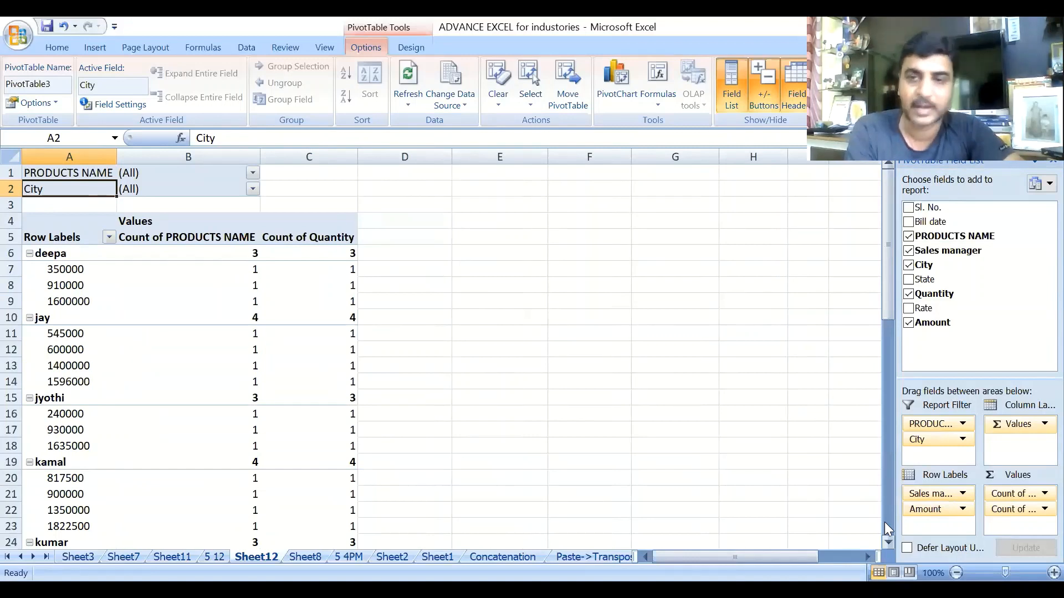
{"action": "left_click_drag", "start_coordinate": [1013, 494], "coordinate": [726, 335]}
{"action": "left_click_drag", "start_coordinate": [1018, 479], "coordinate": [981, 332]}
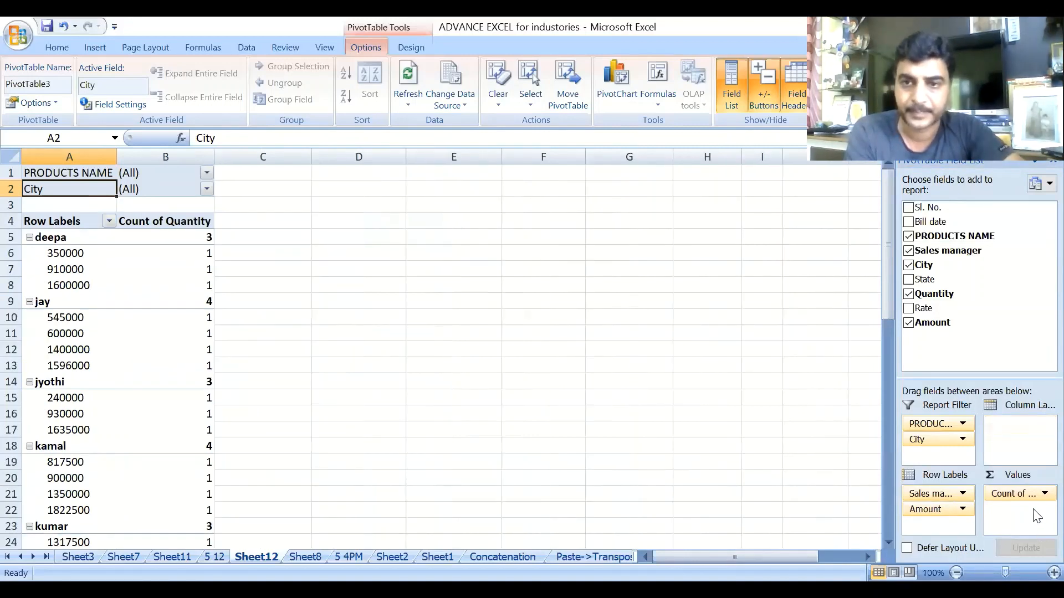
{"action": "left_click_drag", "start_coordinate": [1014, 493], "coordinate": [978, 319]}
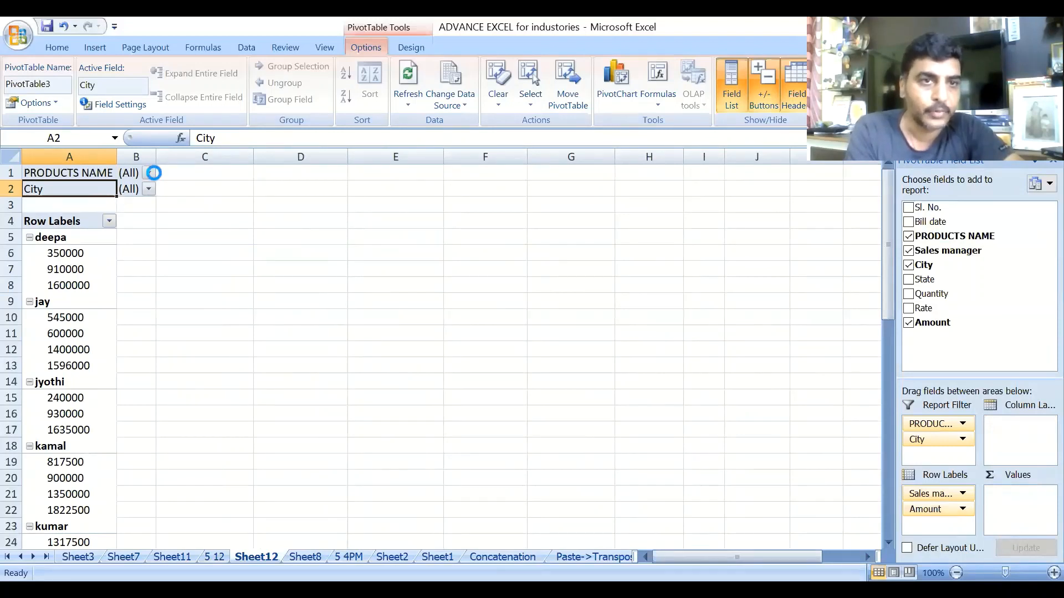
Filter the PivotTable's PRODUCTS NAME field to the single item steel channel bar.
{"action": "left_click", "coordinate": [151, 173]}
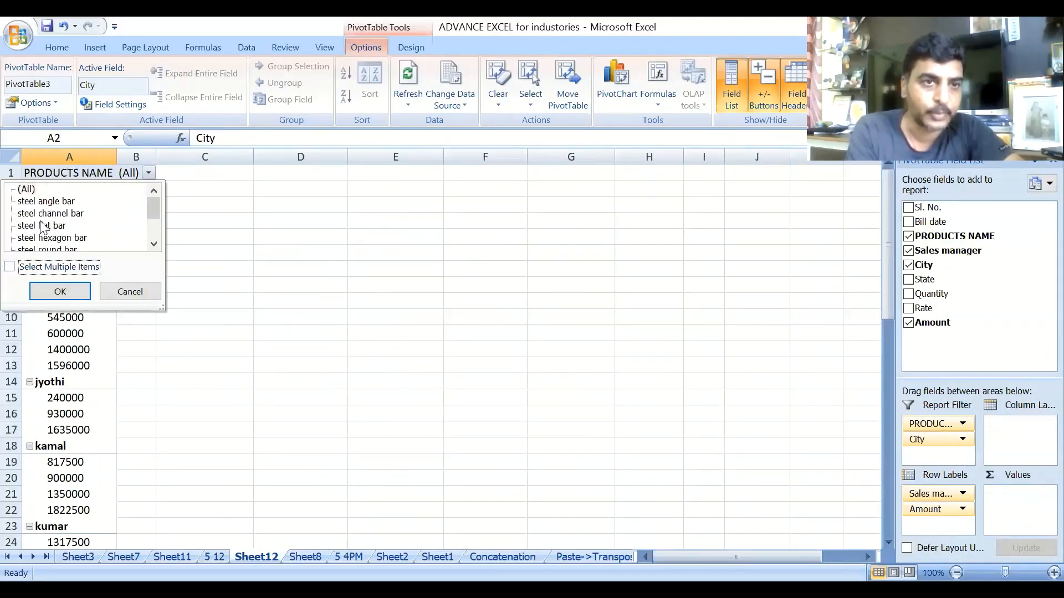
{"action": "left_click", "coordinate": [49, 212]}
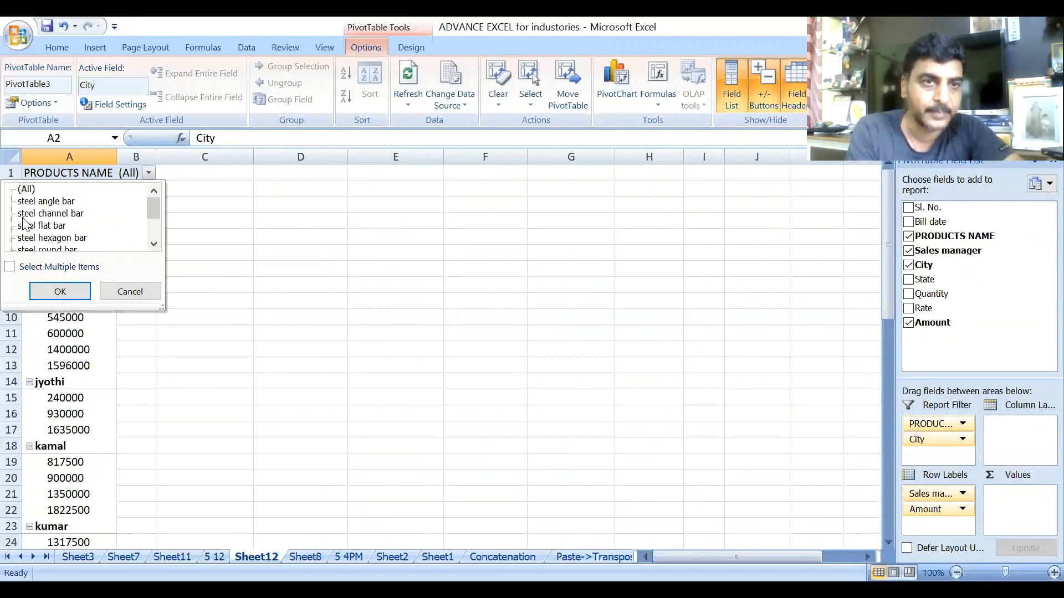
{"action": "left_click", "coordinate": [34, 217]}
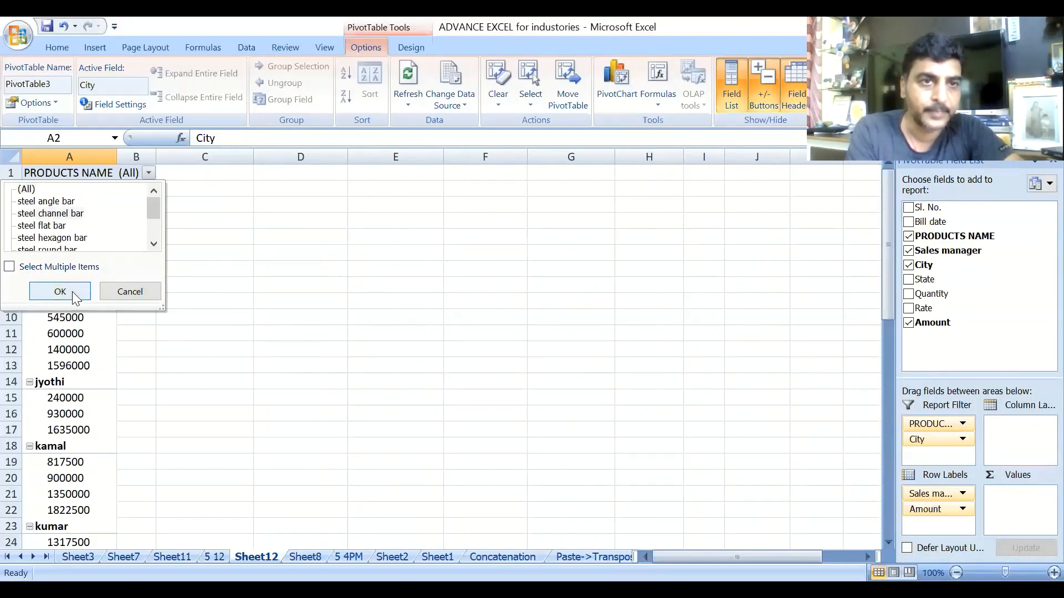
{"action": "left_click", "coordinate": [72, 292]}
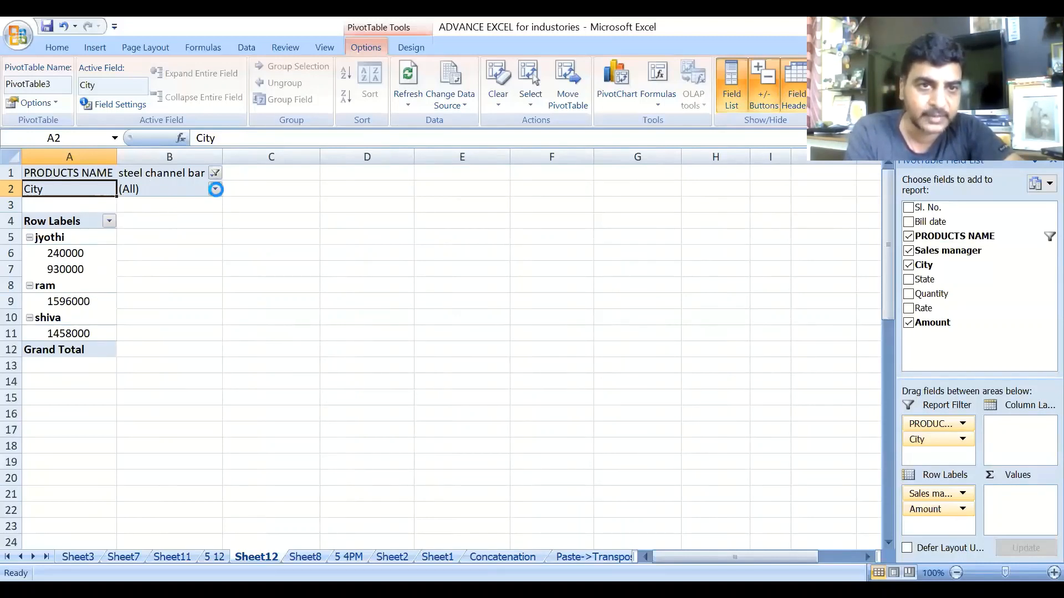
Filter the PivotTable's City field to bangalore, and add bombay to the selection.
{"action": "left_click", "coordinate": [216, 190]}
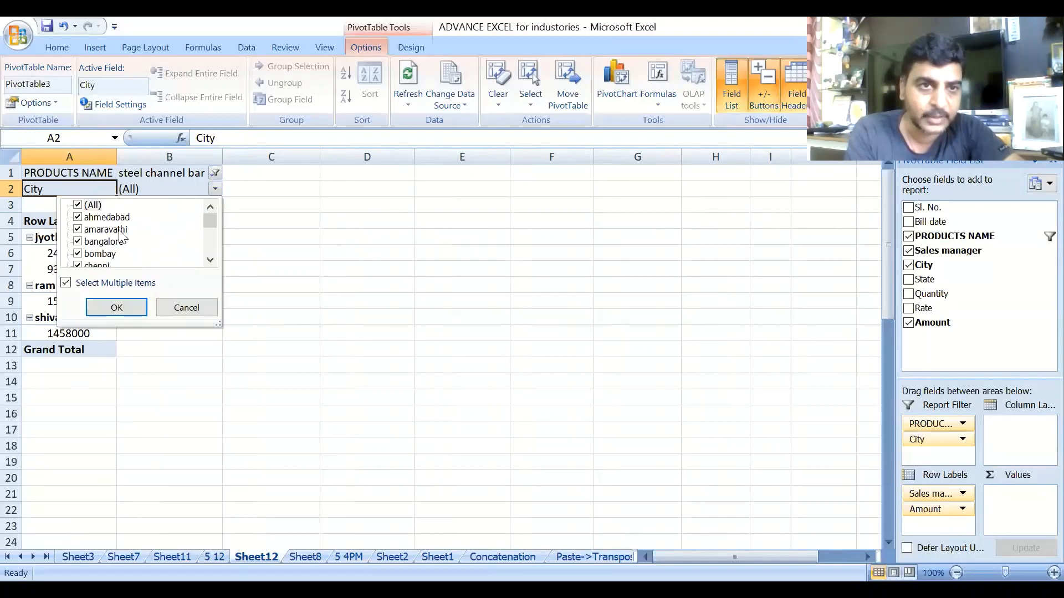
{"action": "left_click", "coordinate": [78, 205]}
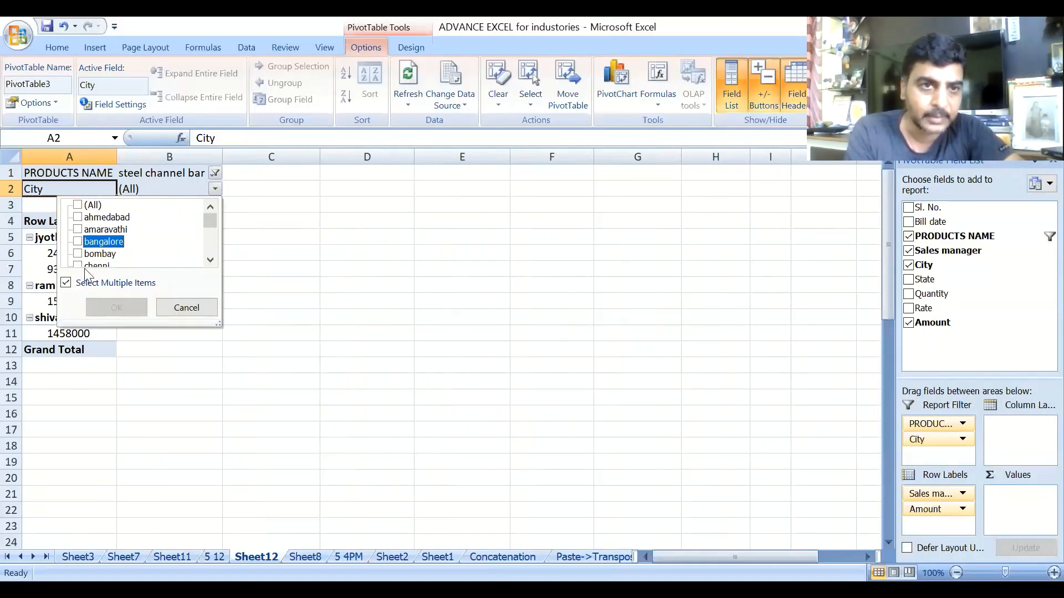
{"action": "left_click", "coordinate": [77, 242]}
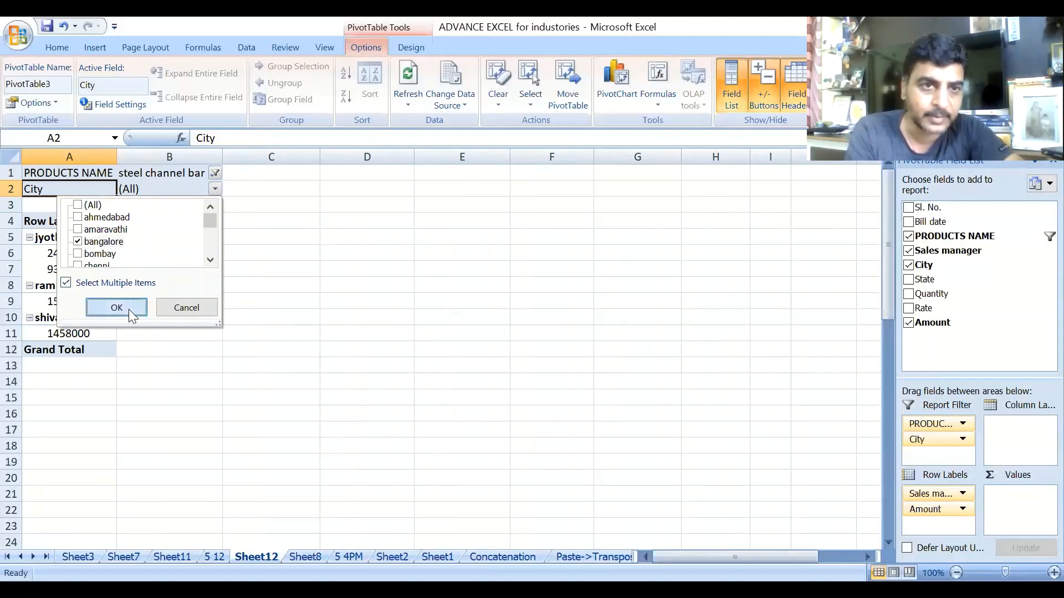
{"action": "left_click", "coordinate": [116, 308]}
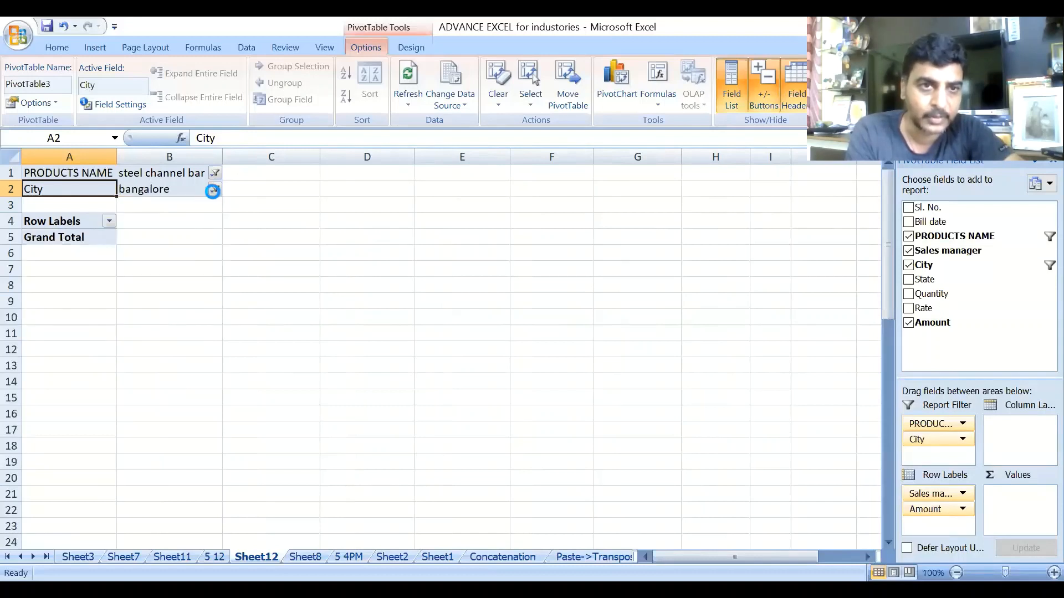
{"action": "left_click", "coordinate": [213, 191]}
{"action": "left_click", "coordinate": [86, 256]}
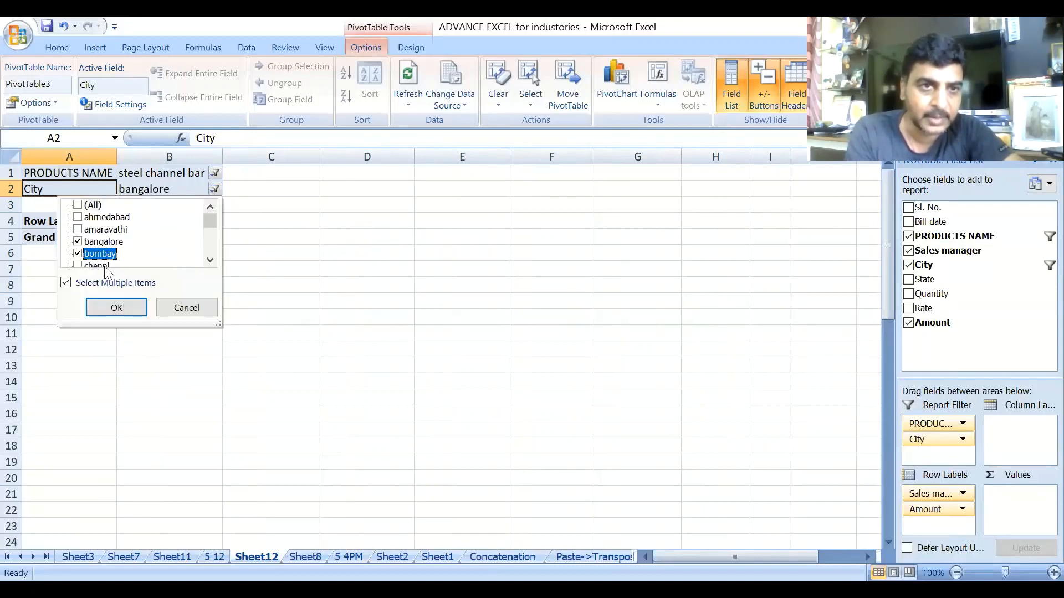
{"action": "left_click", "coordinate": [117, 308]}
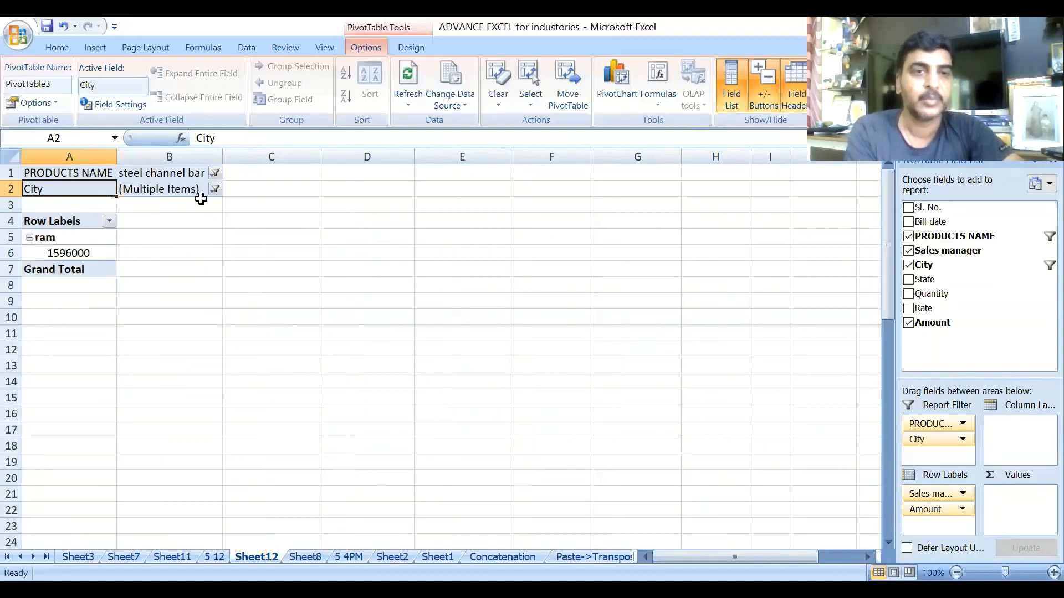
Open the print preview of the filtered PivotTable sheet.
{"action": "left_click", "coordinate": [108, 216]}
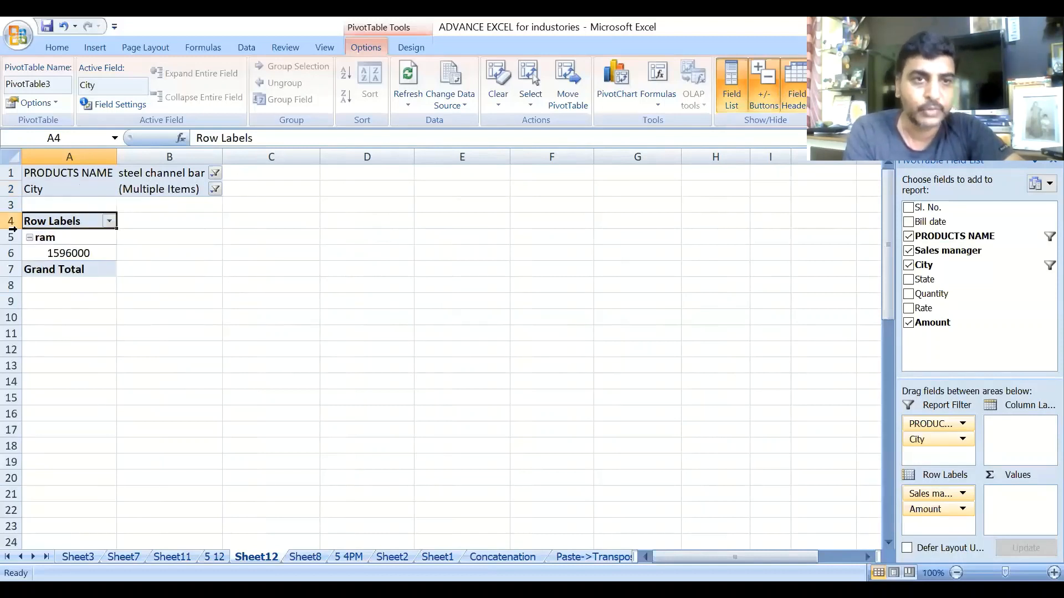
{"action": "left_click", "coordinate": [148, 224]}
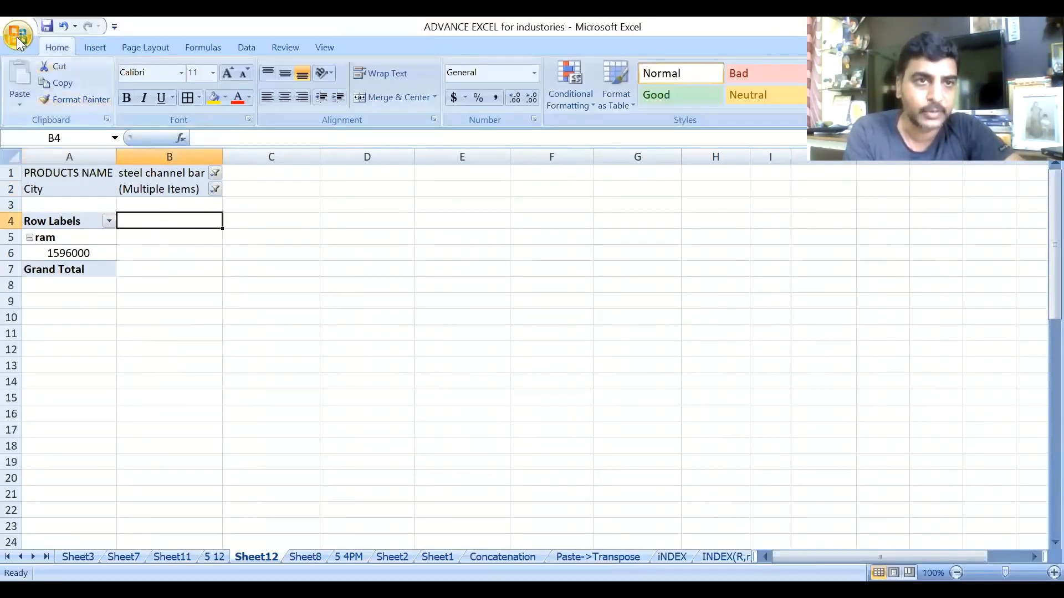
{"action": "left_click", "coordinate": [19, 41]}
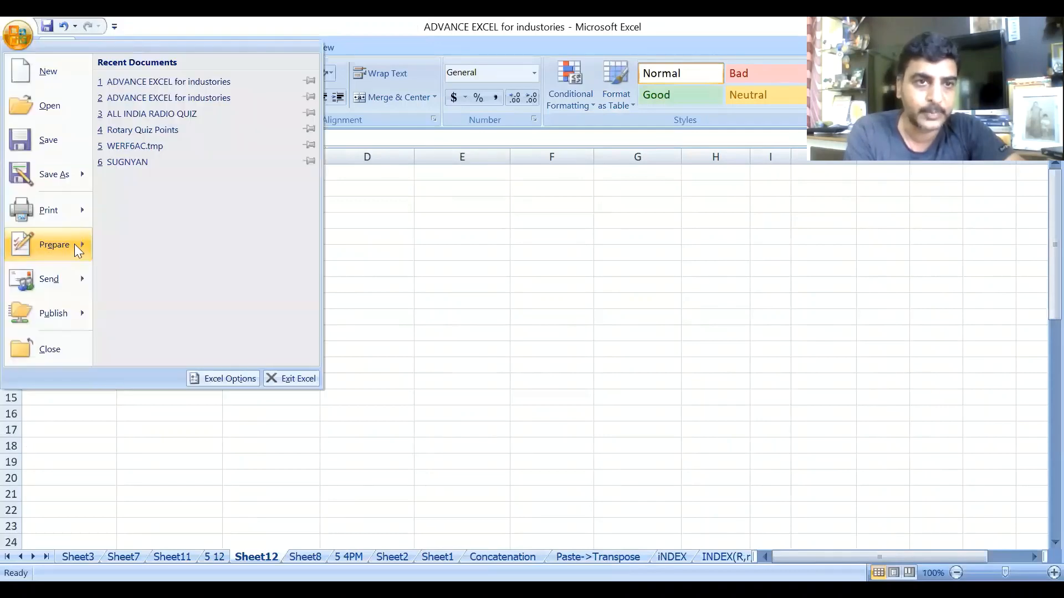
{"action": "mouse_move", "coordinate": [74, 244]}
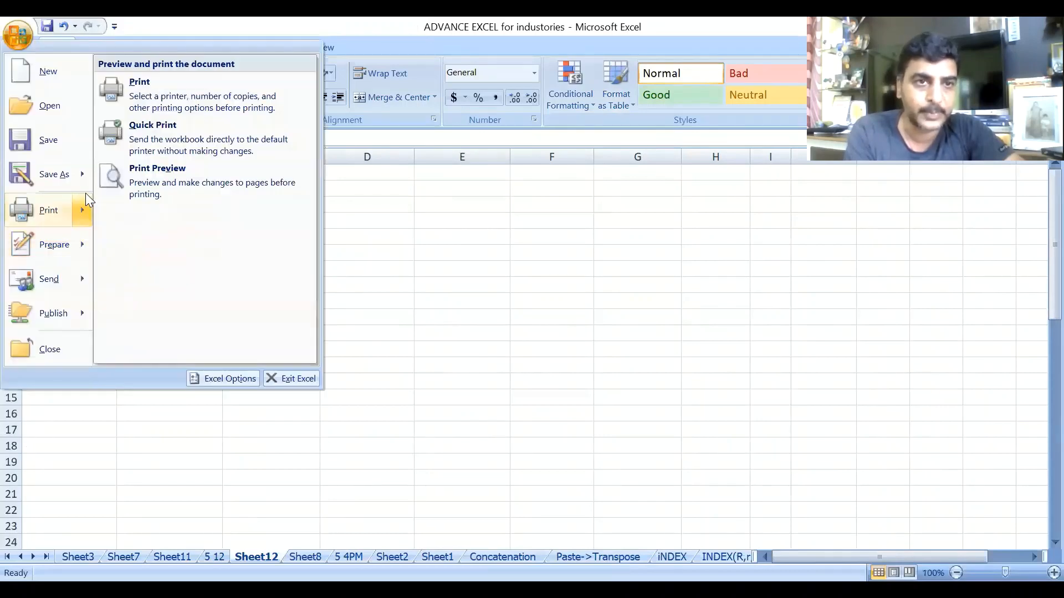
{"action": "left_click", "coordinate": [146, 179]}
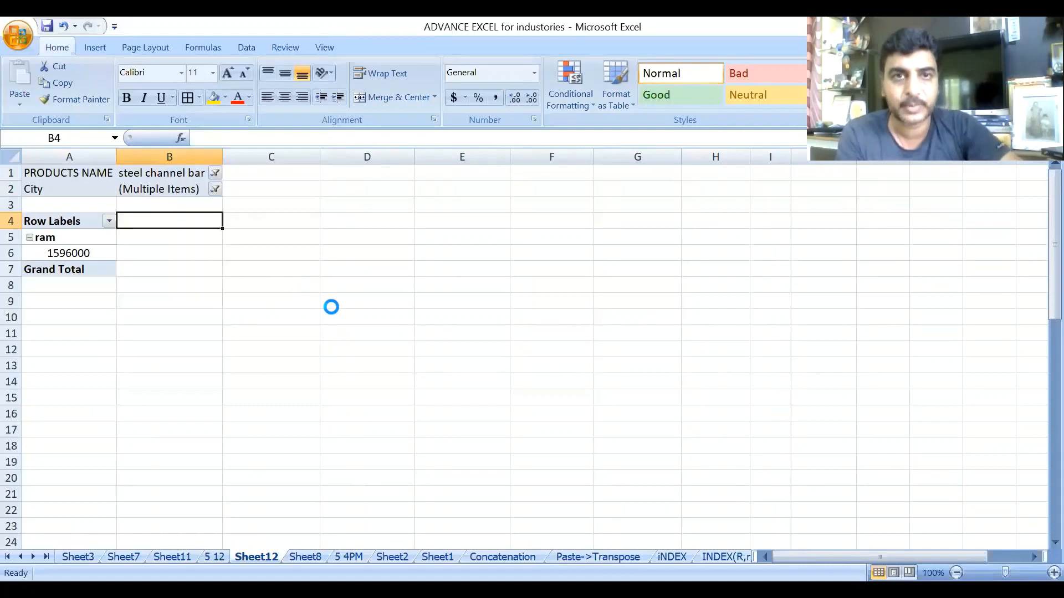